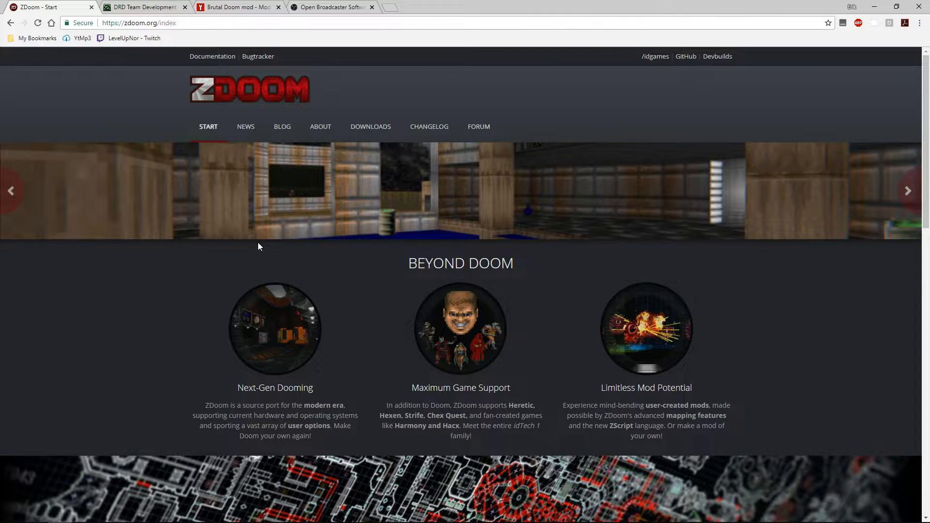
# - Download the Windows 64-bit build of GZDoom v3.5.1 and save the zip in D:\Spill\Doom folder
pyautogui.click(368, 137)
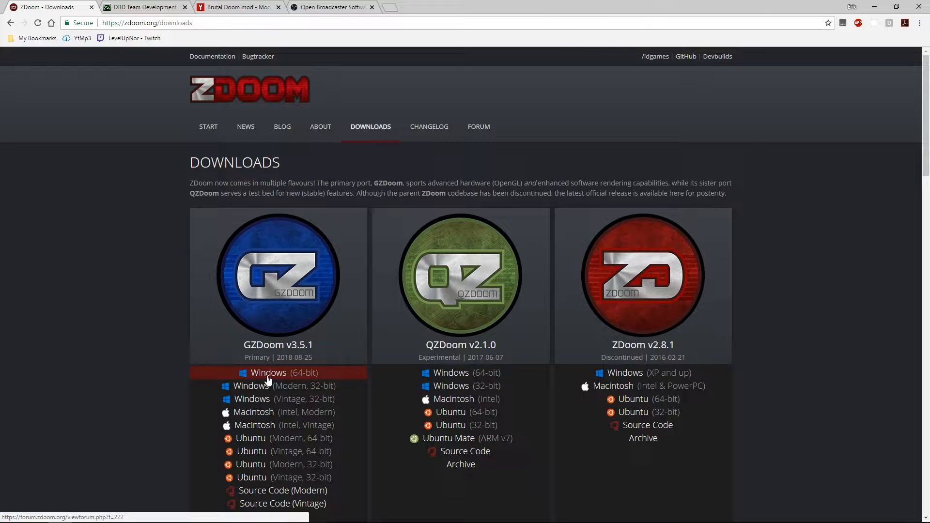
pyautogui.click(268, 376)
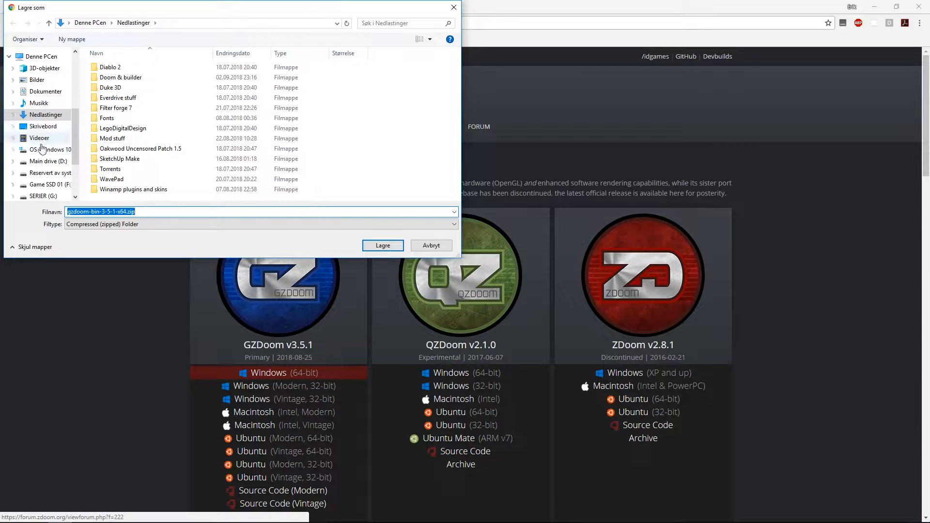
pyautogui.scroll(-1, 41, 148)
pyautogui.scroll(-1, 34, 140)
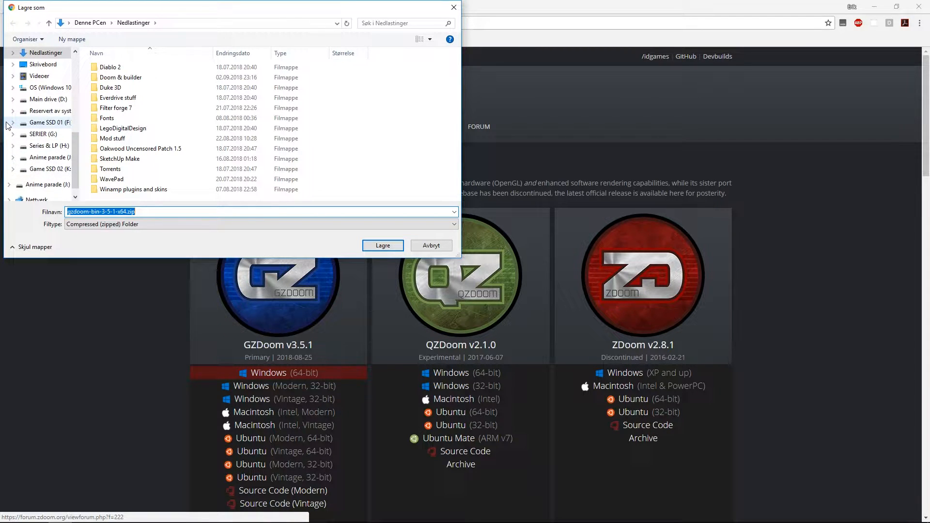
pyautogui.scroll(1, 12, 141)
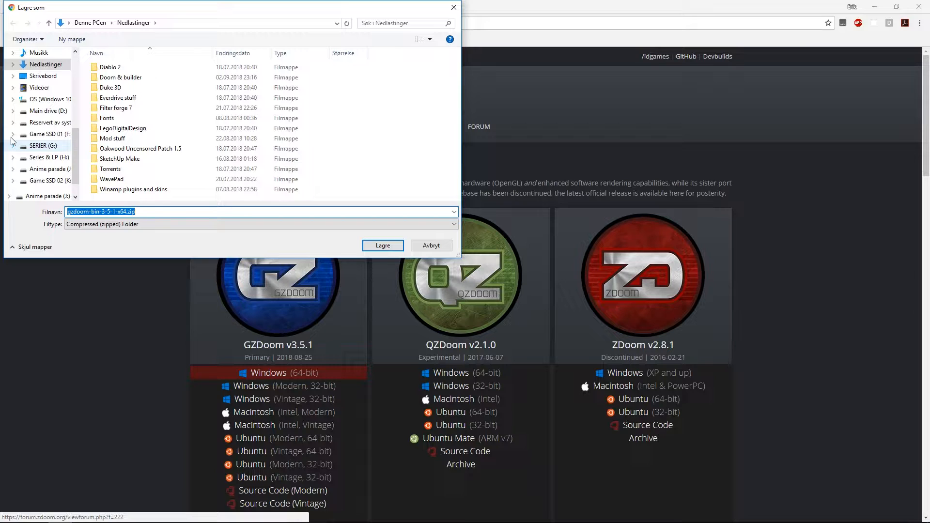
pyautogui.click(53, 112)
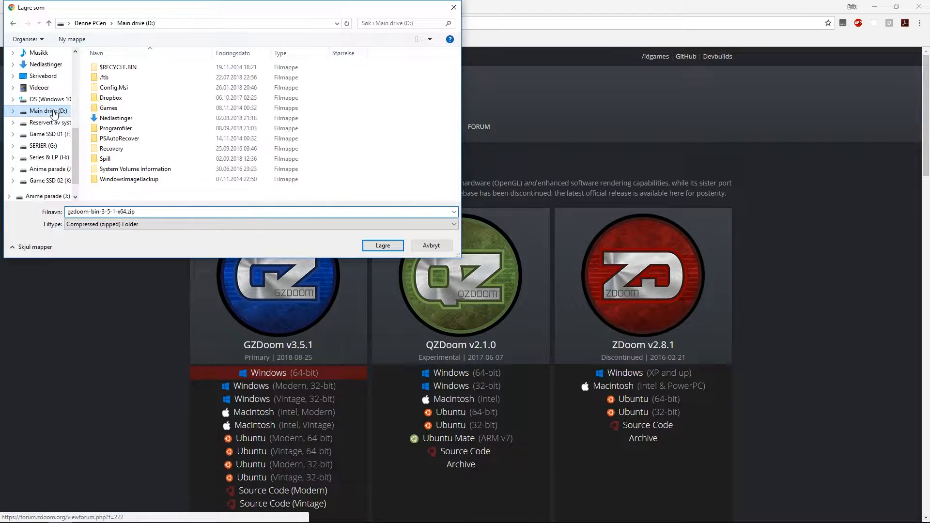
pyautogui.doubleClick(94, 159)
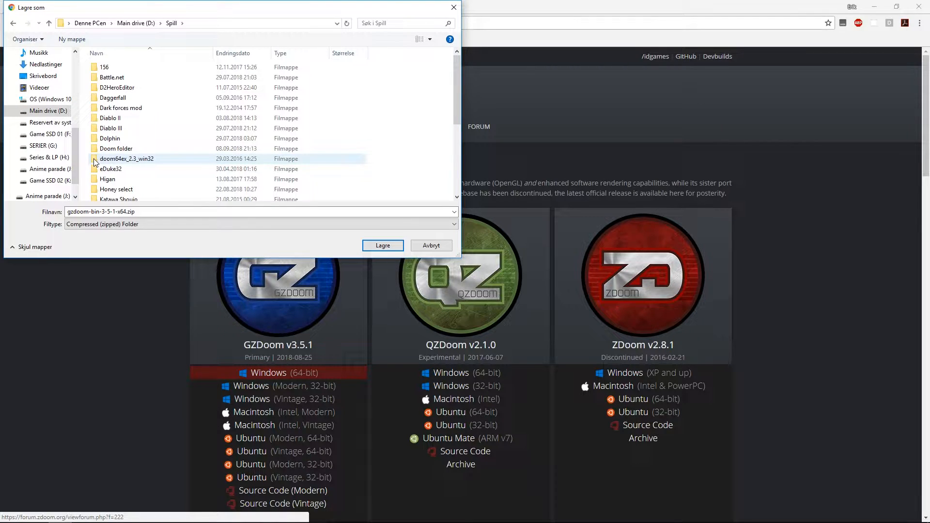
pyautogui.doubleClick(97, 148)
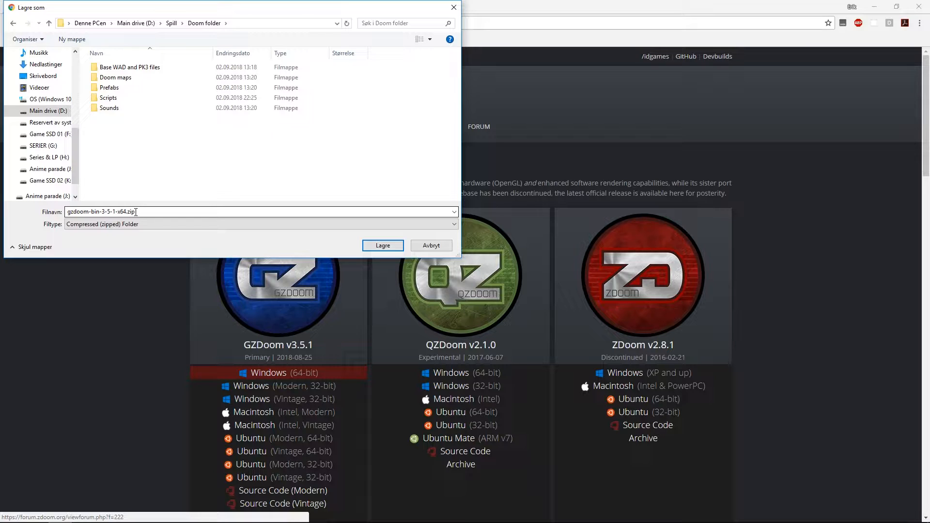
pyautogui.click(376, 246)
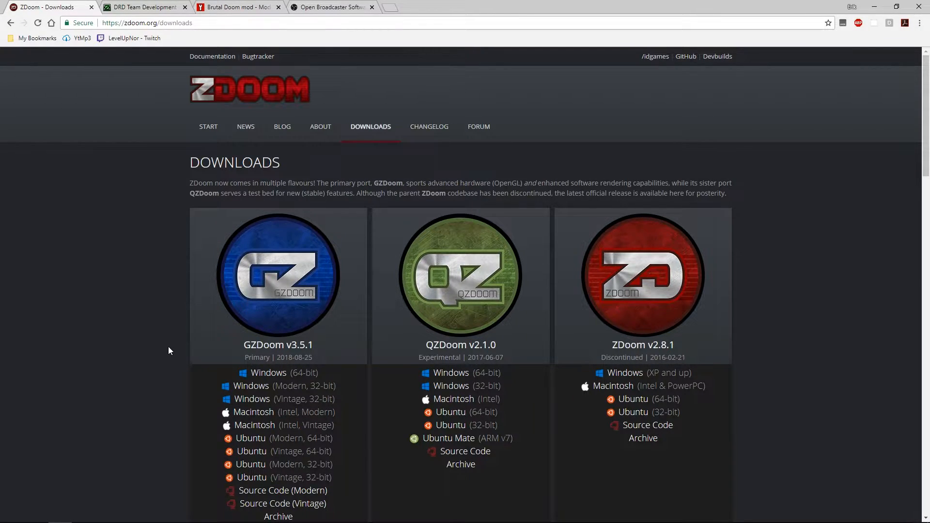
# - Download GZDoom_Builder_Bugfix-r3039.7z from the DRD Team development builds page into the Doom folder
pyautogui.click(124, 5)
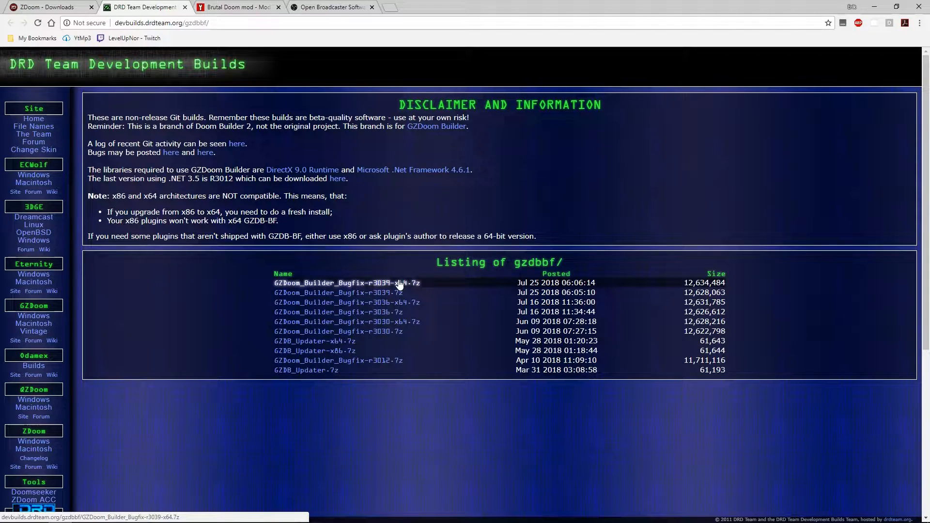
pyautogui.click(318, 293)
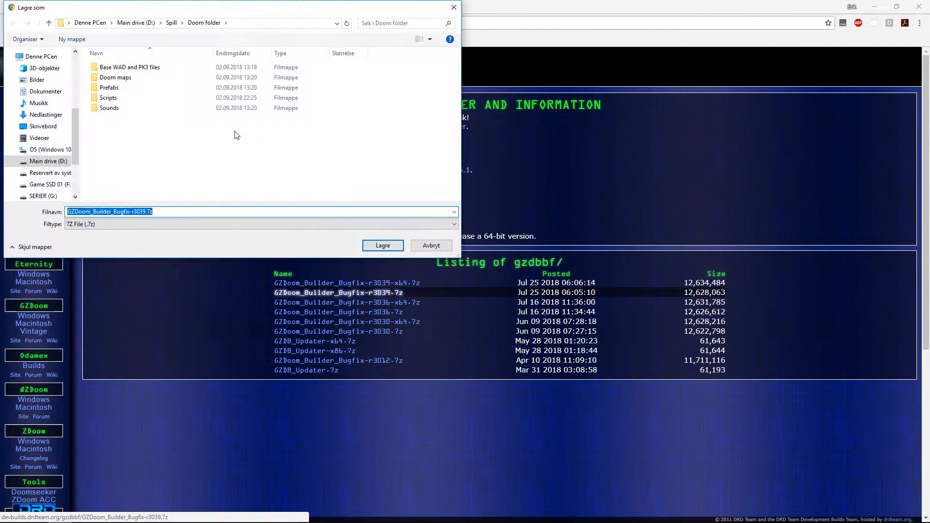
pyautogui.click(383, 246)
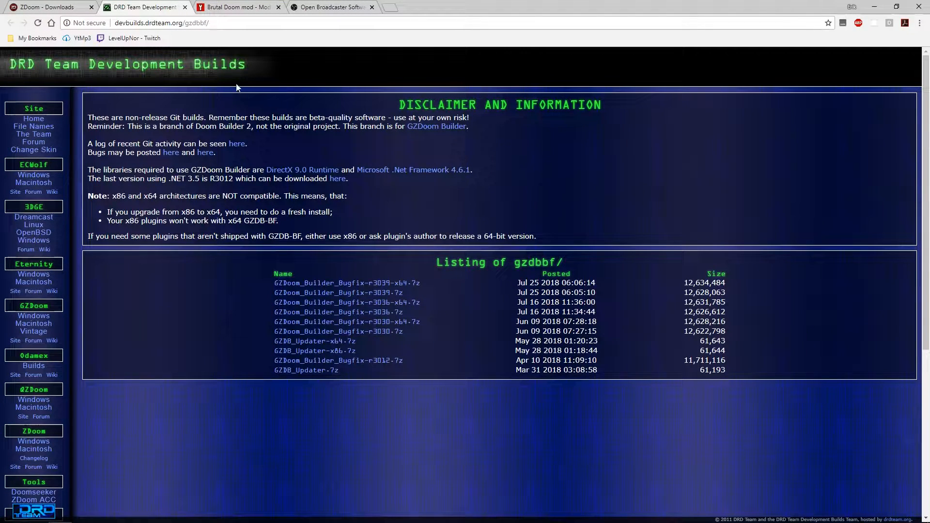
# - Download Brutal Doom v21 RC1 Quickfix Beta from the mod's ModDB files, saving bd21rc1fix.zip in the Doom folder
pyautogui.click(220, 10)
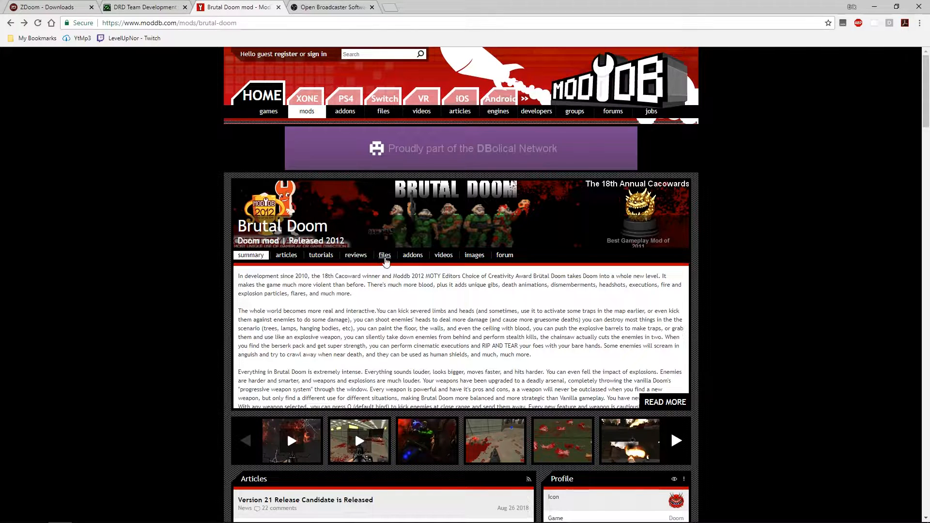
pyautogui.click(382, 257)
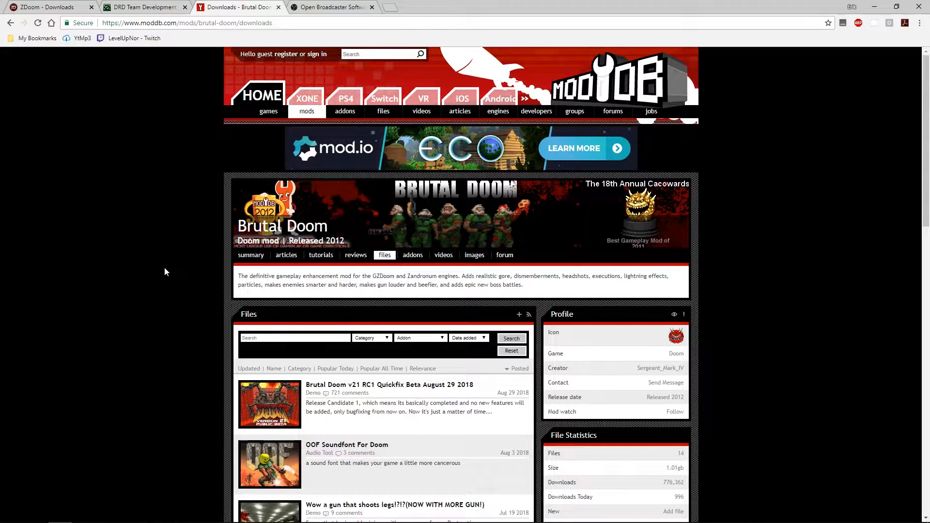
pyautogui.click(364, 389)
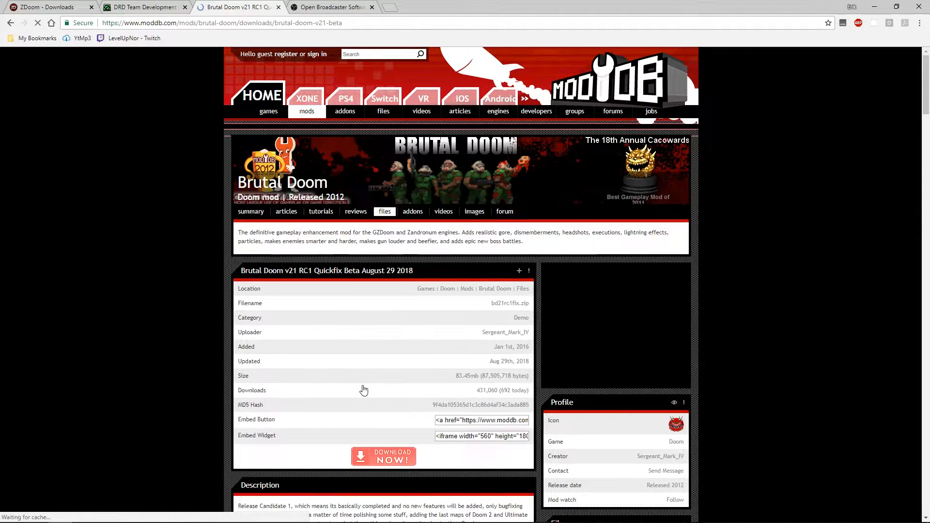
pyautogui.scroll(-2, 364, 389)
pyautogui.click(378, 406)
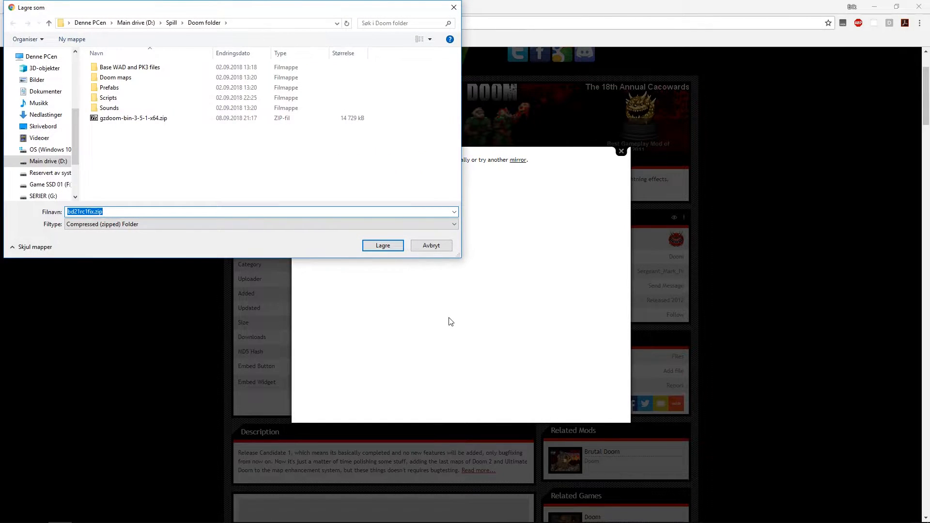
pyautogui.click(380, 246)
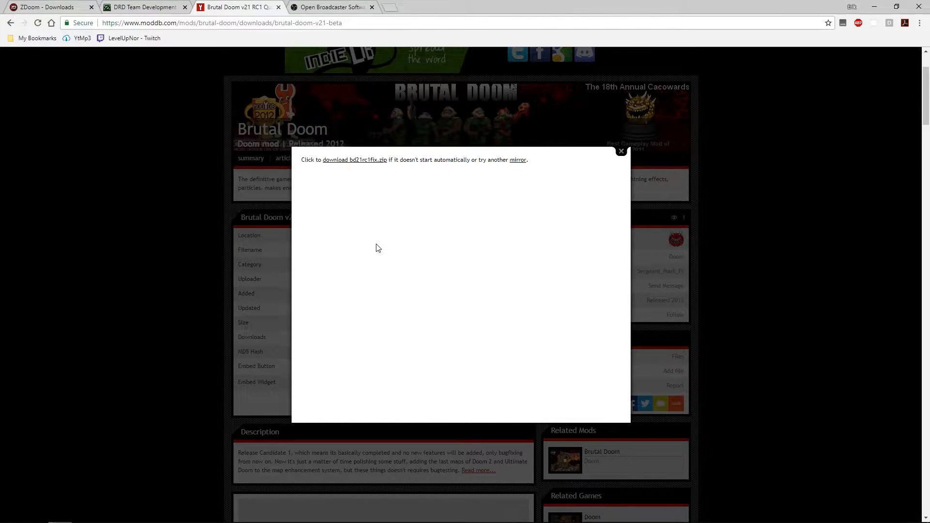
pyautogui.click(621, 152)
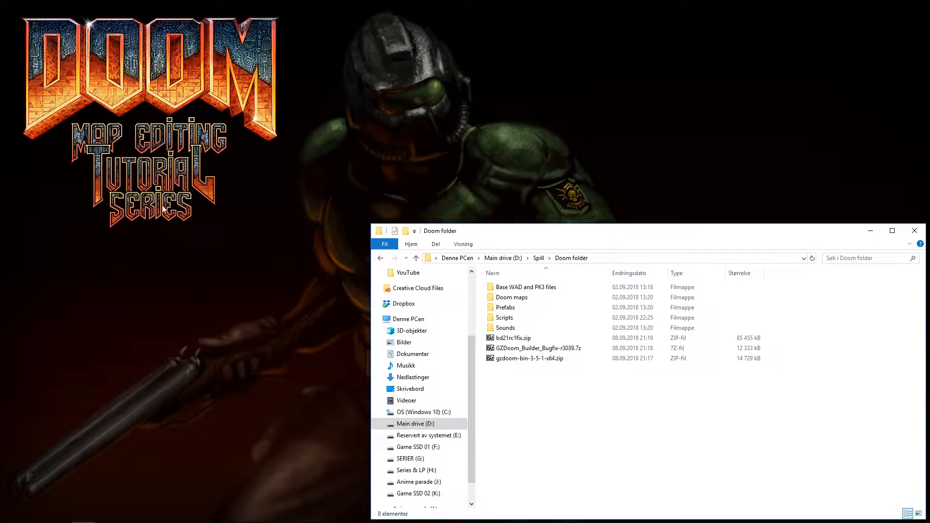
# - In the Doom folder, extract gzdoom-bin-3-5-1-x64.zip to its own subfolder with 7-Zip and delete the zip
pyautogui.rightClick(507, 360)
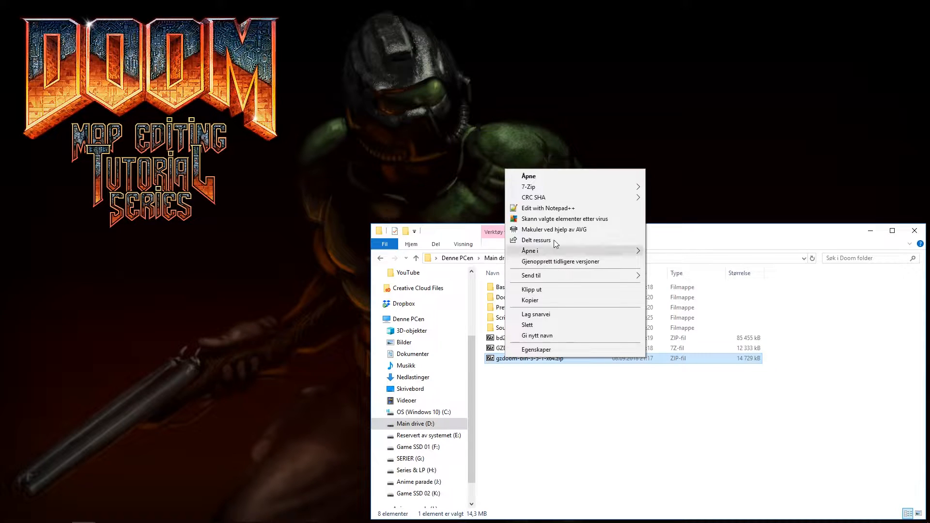
pyautogui.moveTo(562, 187)
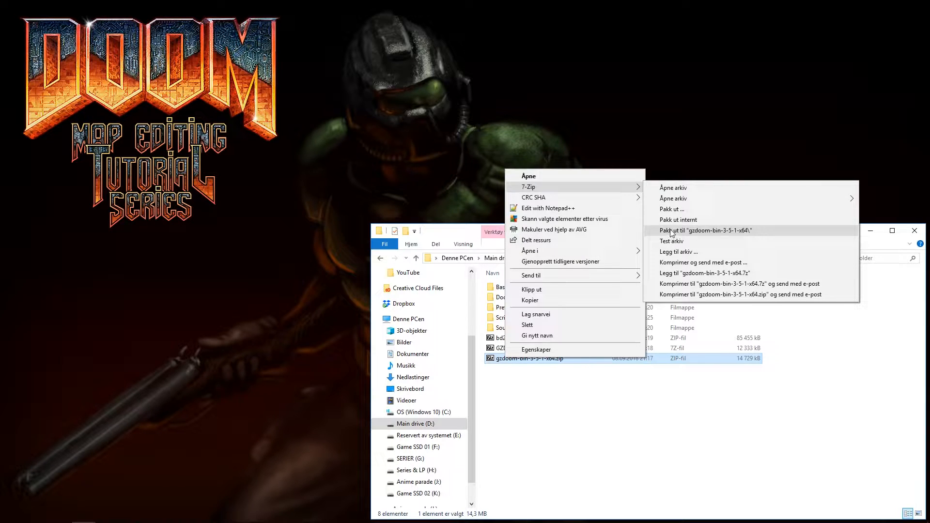
pyautogui.click(727, 231)
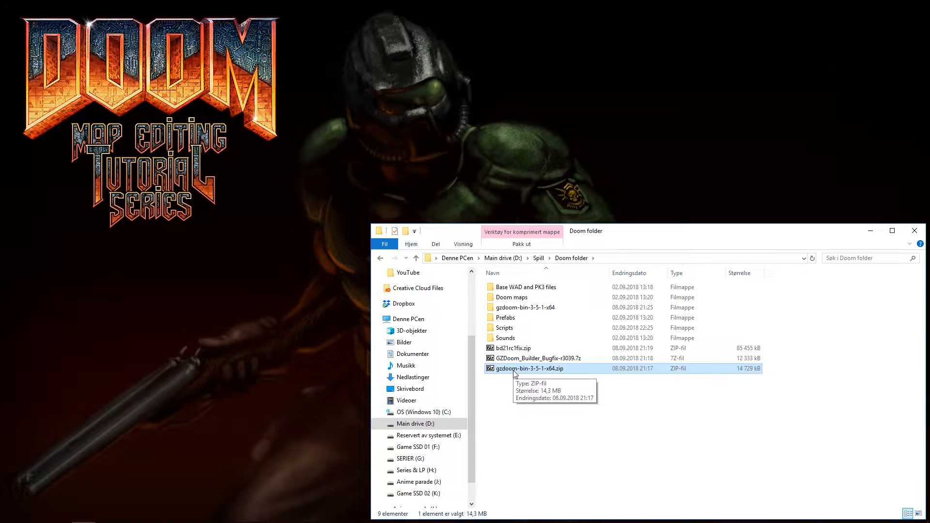
pyautogui.press('Delete')
pyautogui.press('Return')
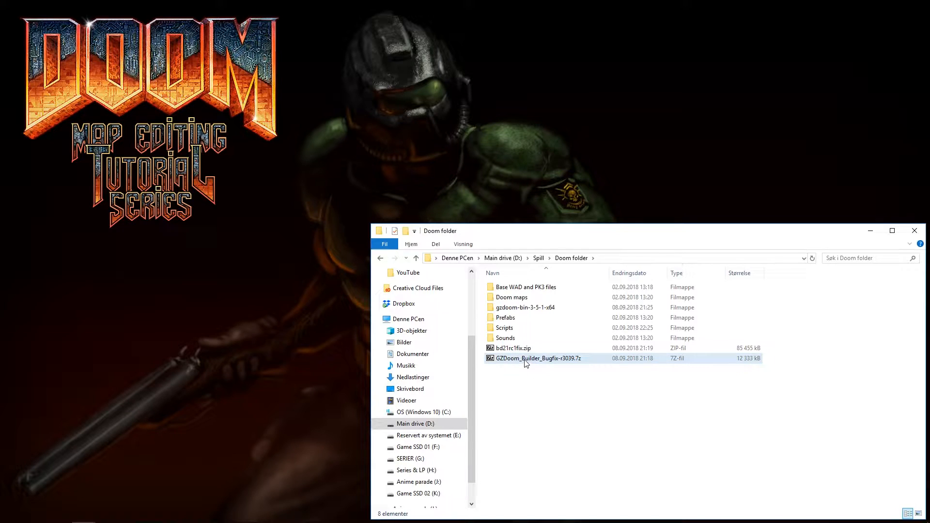
# - Run gzdoom.exe once from the gzdoom-bin-3-5-1-x64 folder to generate its INI file, and quit it
pyautogui.click(492, 309)
pyautogui.doubleClick(493, 309)
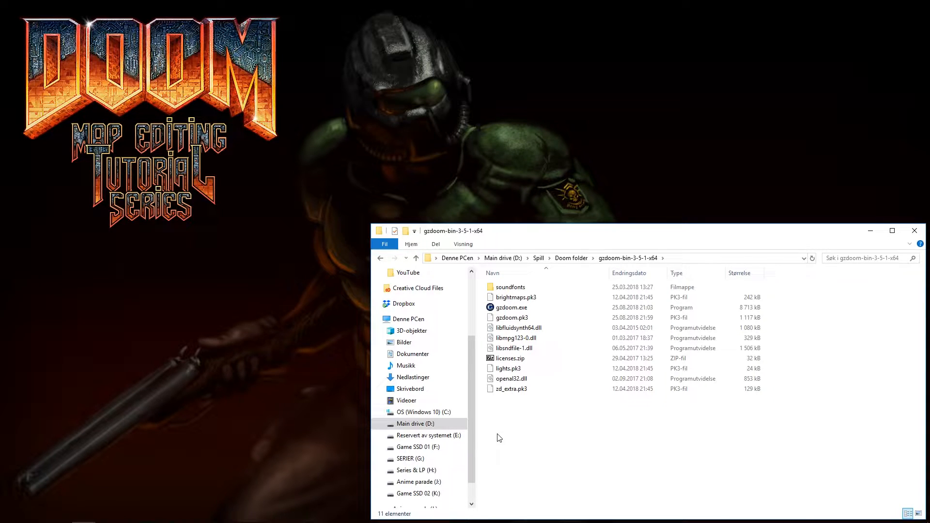
pyautogui.doubleClick(493, 309)
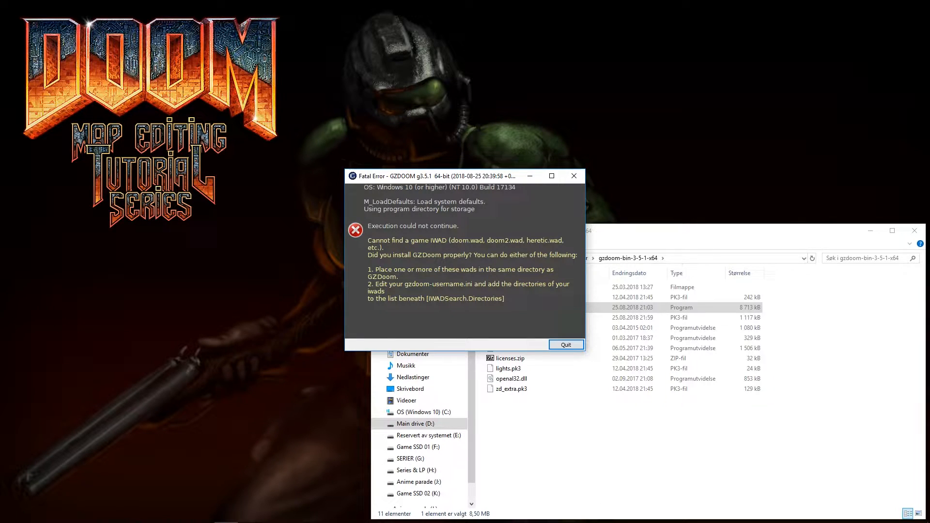
pyautogui.click(572, 347)
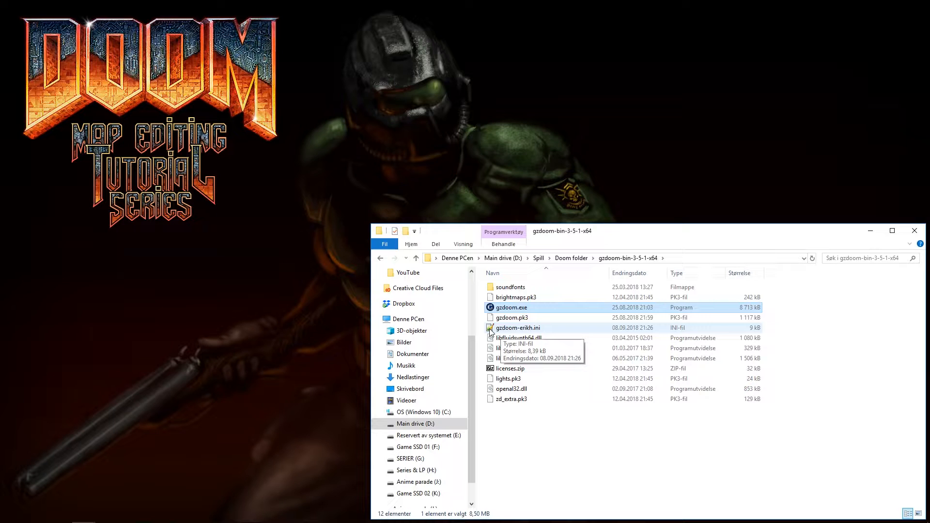
# - Open GZDoom's user INI file in Notepad++, close the other open document, and look through the settings
pyautogui.doubleClick(491, 331)
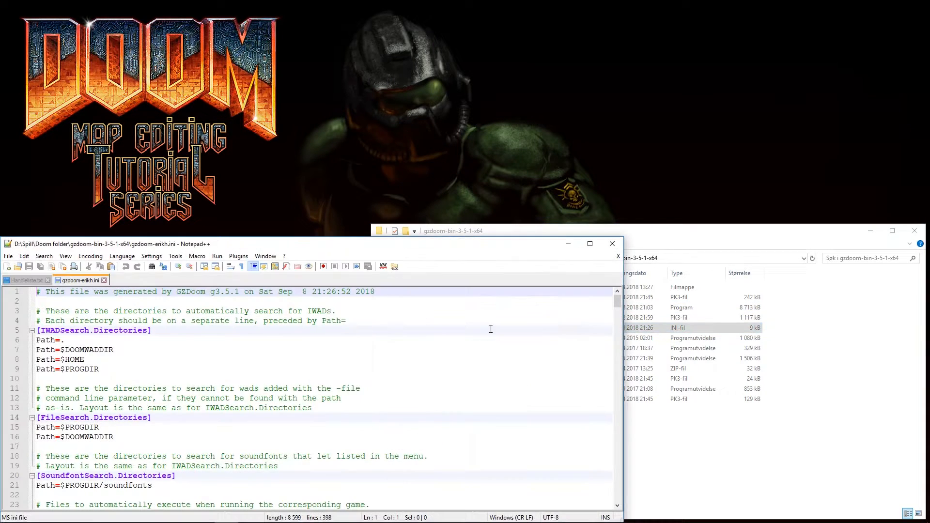
pyautogui.click(48, 280)
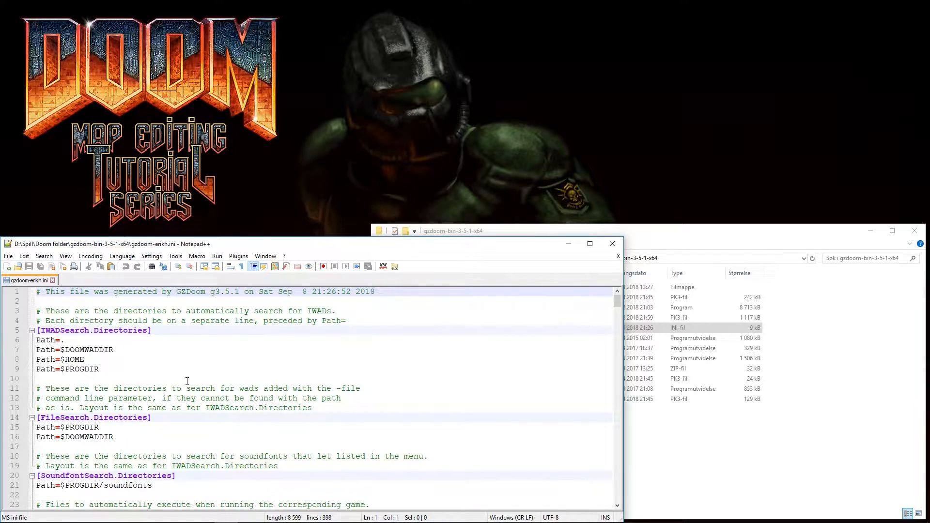
pyautogui.scroll(-9, 187, 381)
pyautogui.scroll(9, 187, 383)
# - Switch to File Explorer and run gzdoom.exe again to reread its startup message, then close it
pyautogui.click(658, 239)
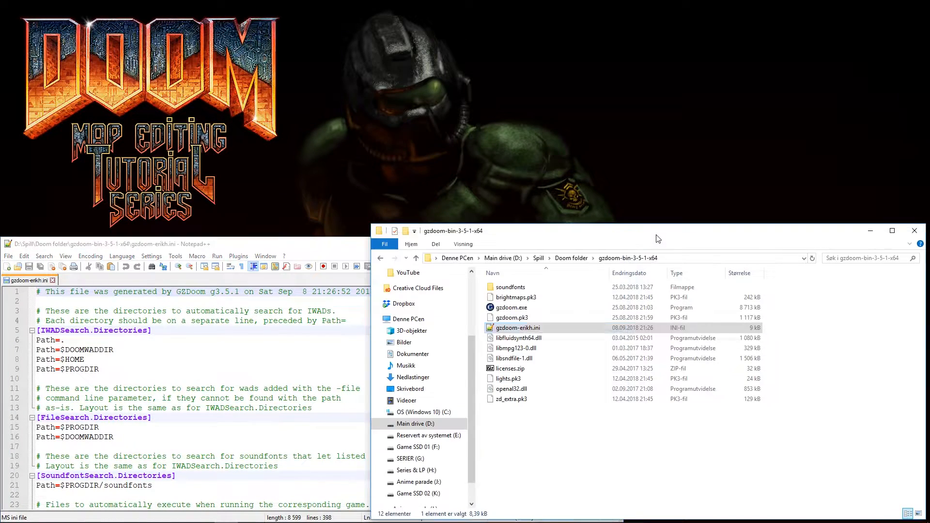
pyautogui.doubleClick(489, 310)
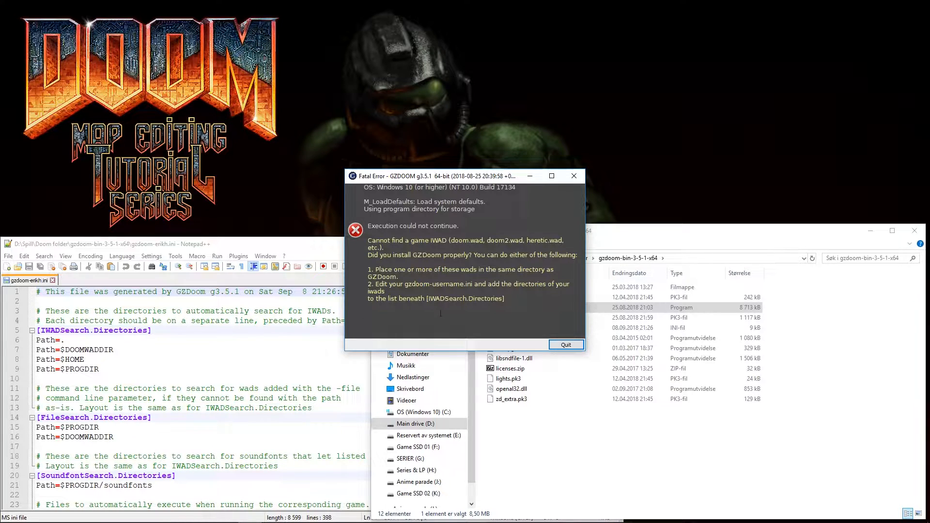
pyautogui.click(574, 176)
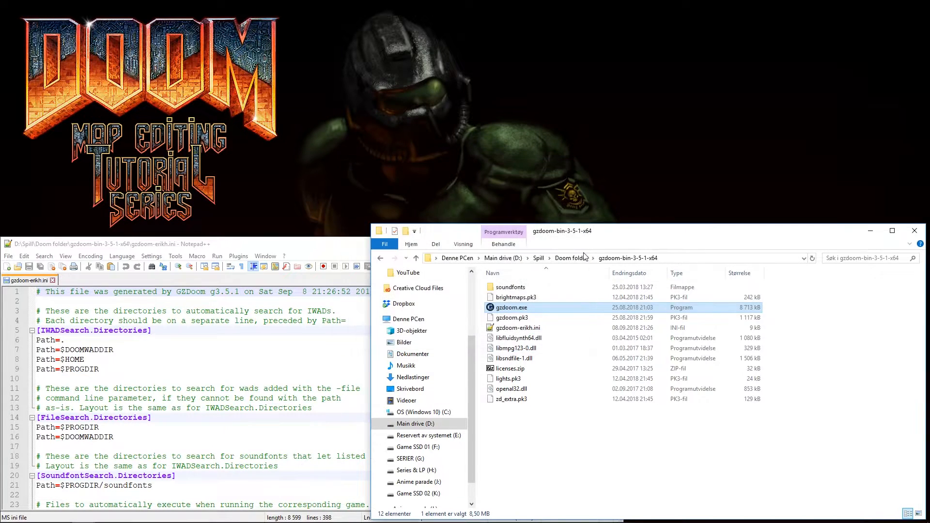
# - Copy the full path of the "Base WAD and PK3 files" folder inside the Doom folder
pyautogui.click(416, 259)
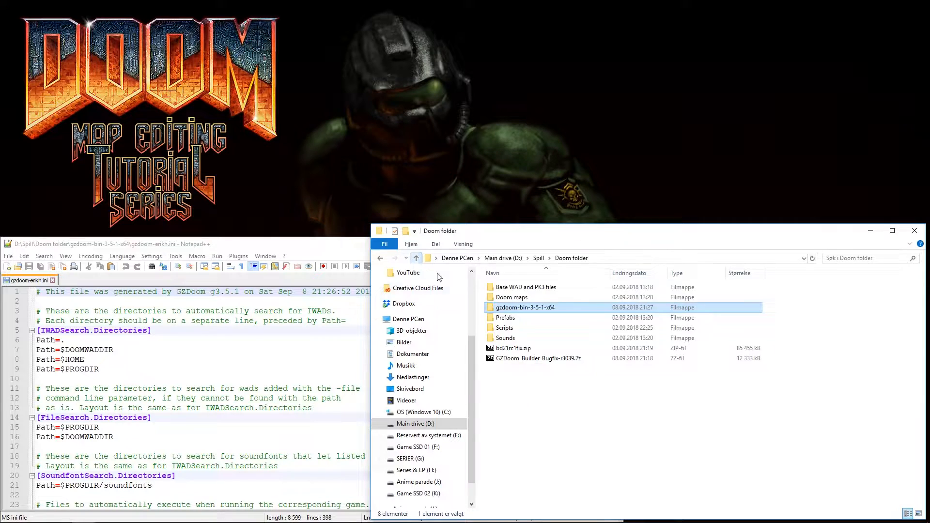
pyautogui.doubleClick(494, 290)
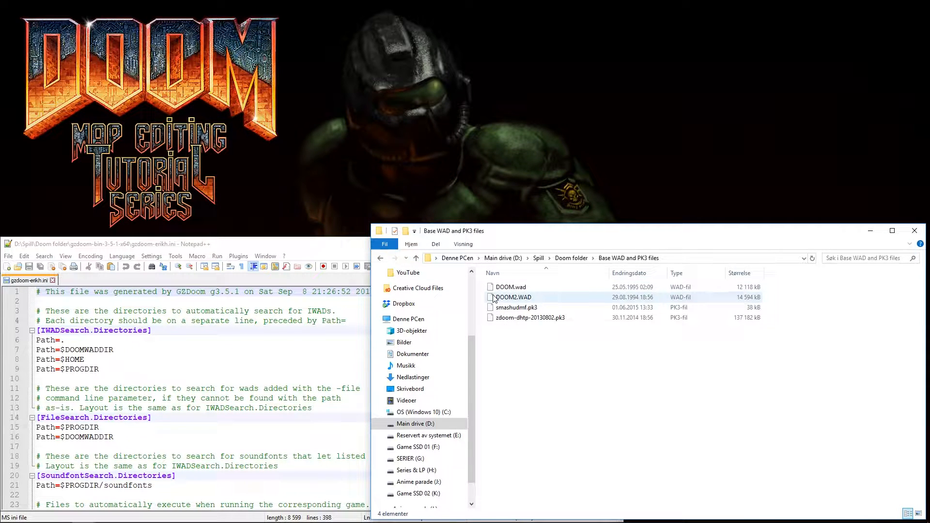
pyautogui.click(671, 257)
pyautogui.hotkey('ctrl', 'c')
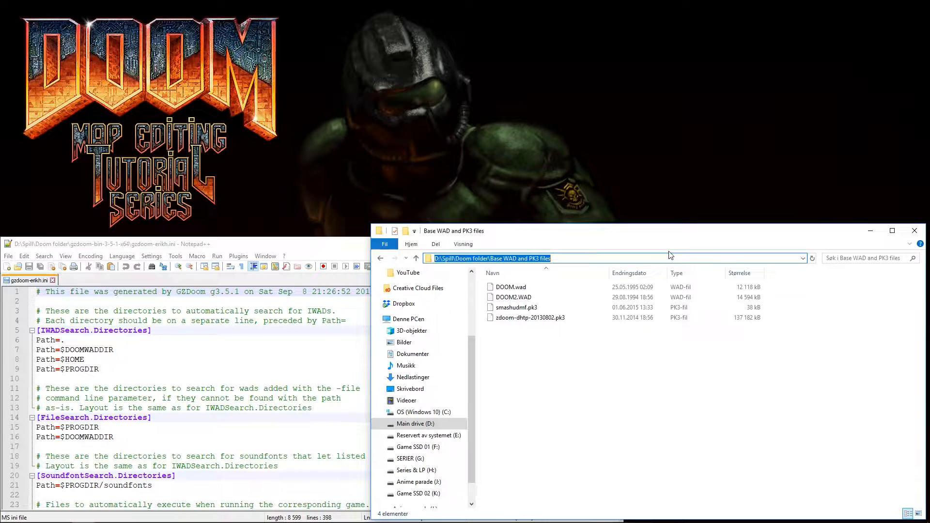
pyautogui.click(562, 442)
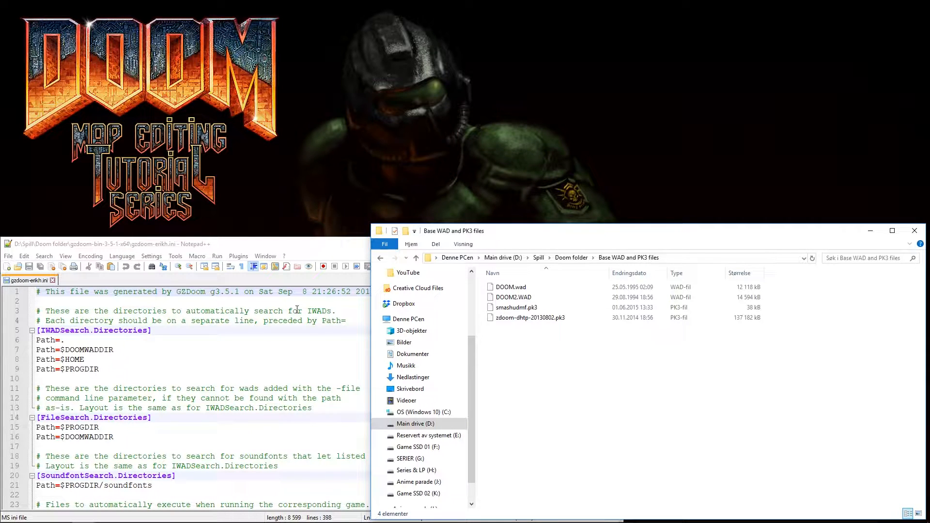
# - Add a line Path=D:\Spill\Doom folder\Base WAD and PK3 files\ below Path=. under [IWADSearch.Directories] in the INI file
pyautogui.click(69, 342)
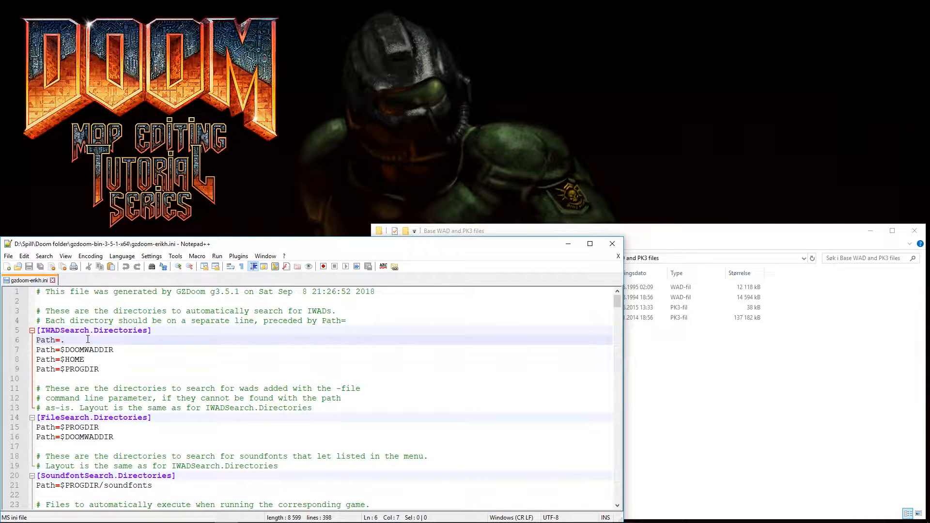
pyautogui.press('Return')
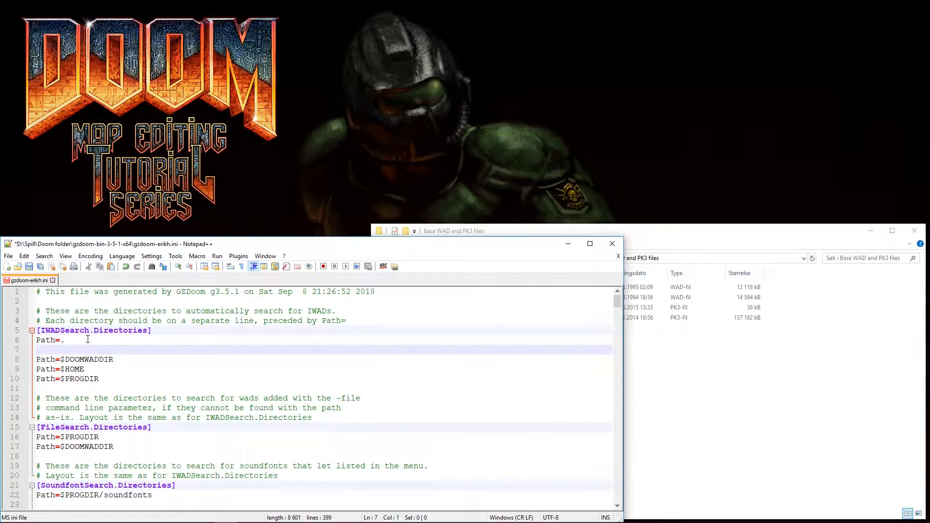
pyautogui.write('Path')
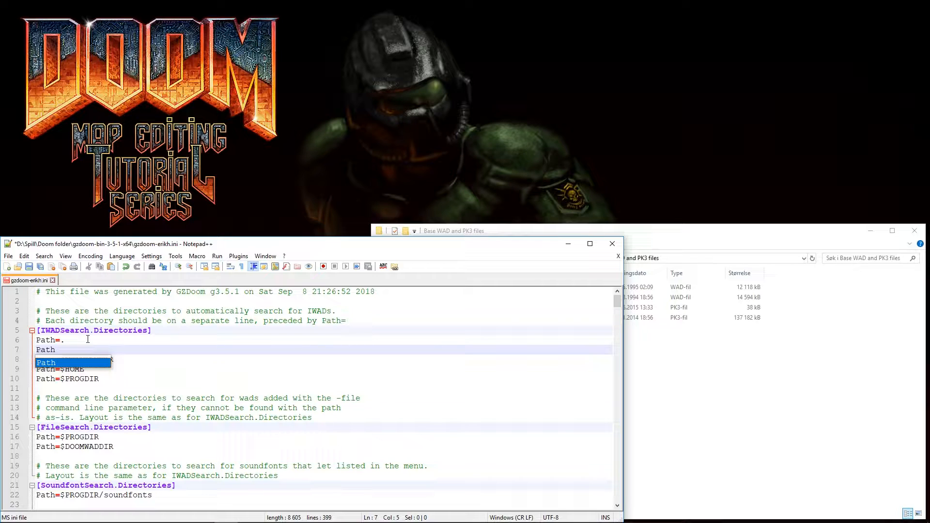
pyautogui.write('=')
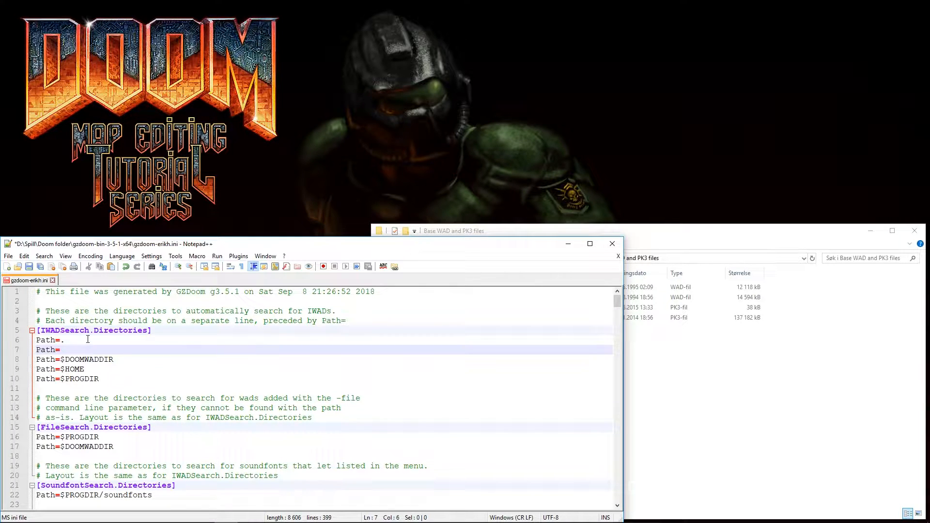
pyautogui.hotkey('ctrl', 'v')
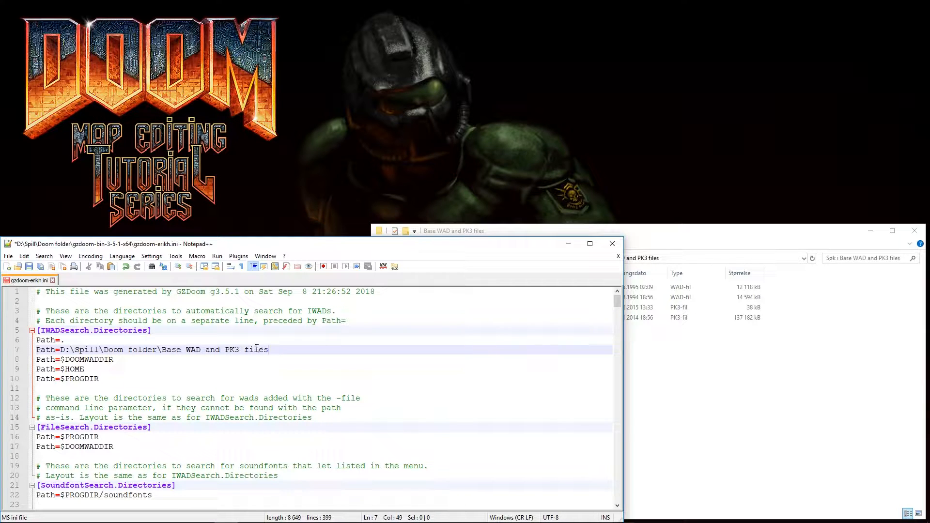
pyautogui.write('\\')
# - Check the first WAD's file name in the folder and append DOOM.wad to the new path line in the INI
pyautogui.click(649, 233)
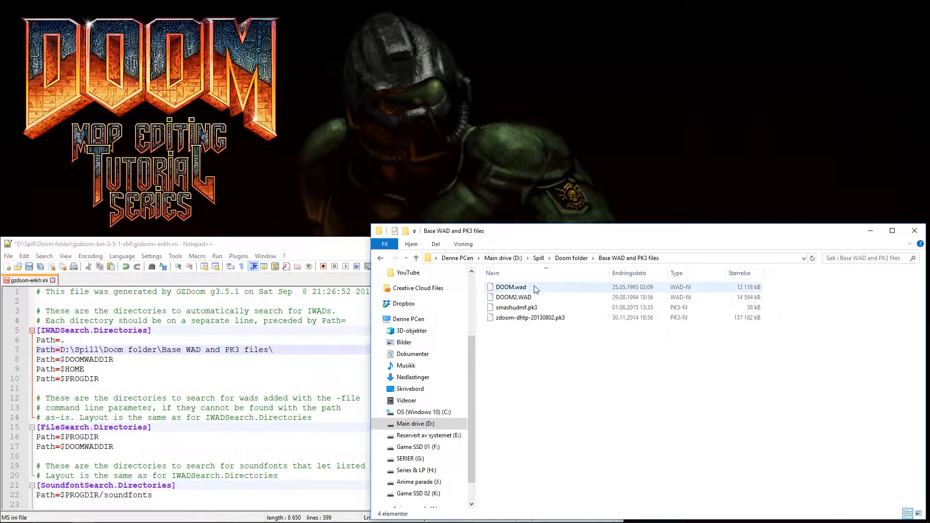
pyautogui.click(309, 240)
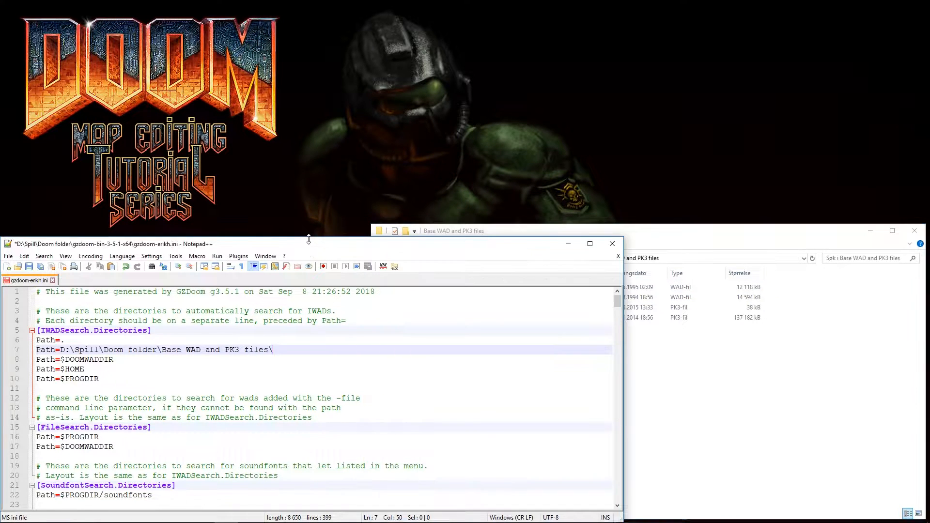
pyautogui.write('DOOM')
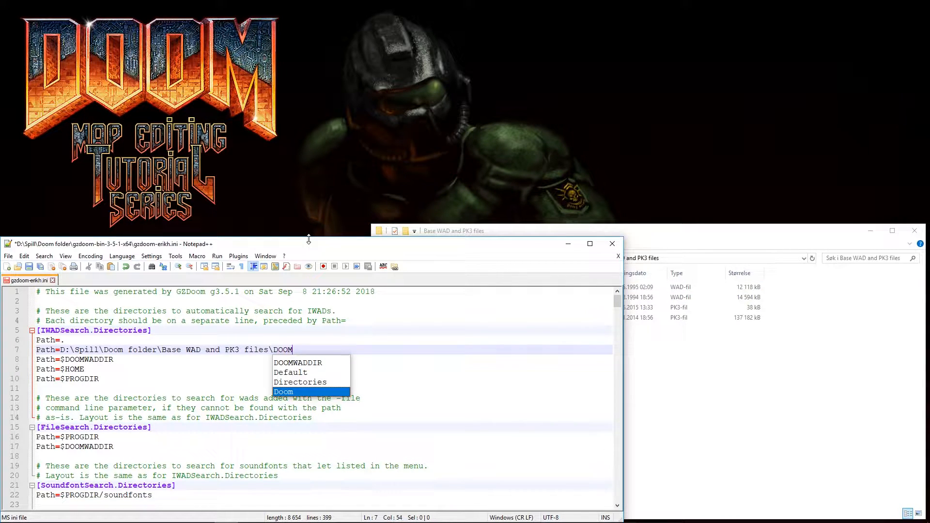
pyautogui.write('.')
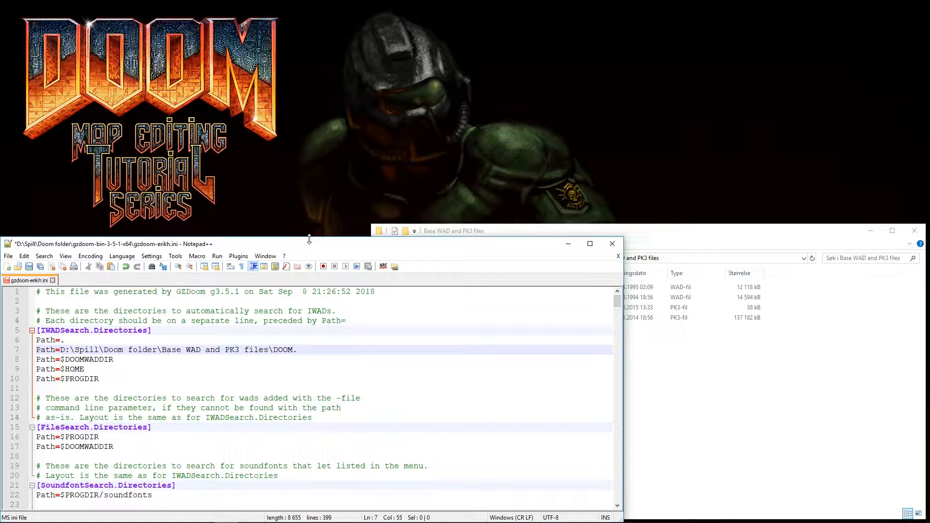
pyautogui.write('wa')
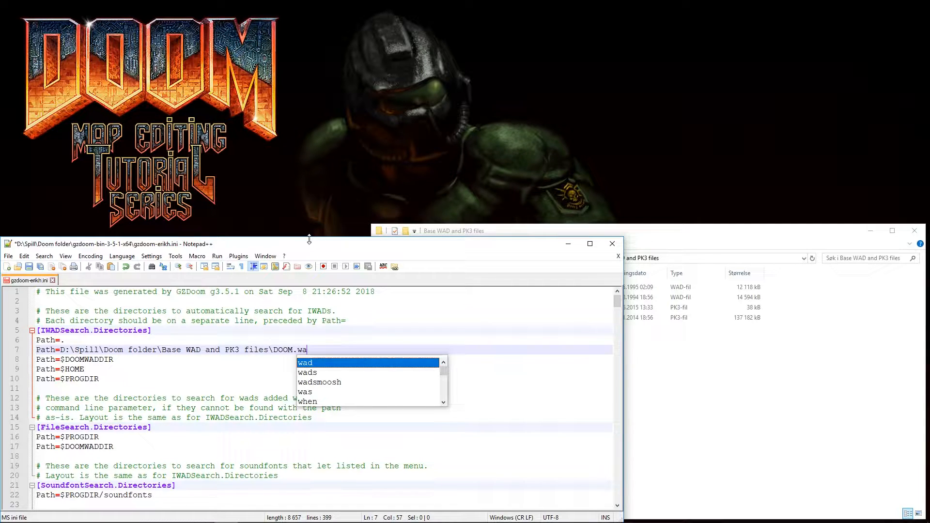
pyautogui.write('d')
# - Duplicate the DOOM.wad path line directly below itself and change the copy's file name to DOOM2.wad
pyautogui.moveTo(315, 349); pyautogui.dragTo(7, 362)
pyautogui.hotkey('ctrl', 'c')
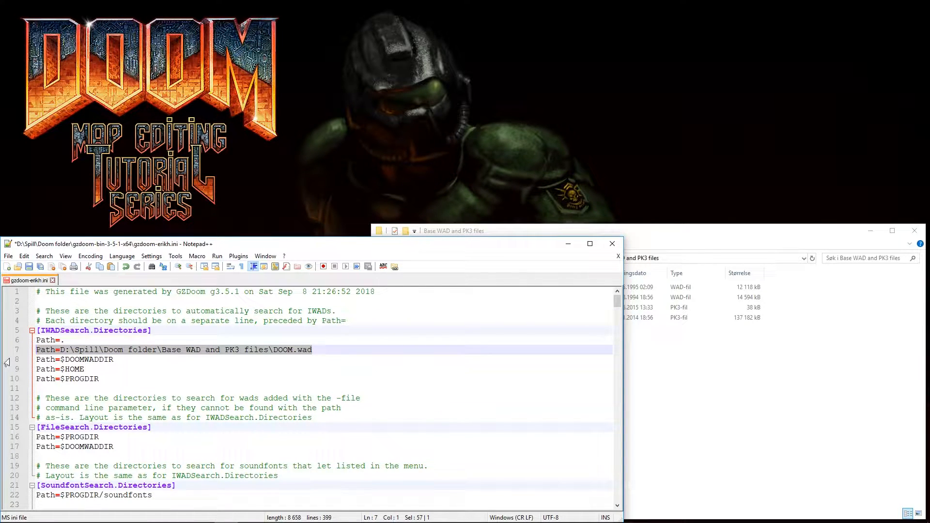
pyautogui.click(311, 349)
pyautogui.click(313, 350)
pyautogui.press('Return')
pyautogui.hotkey('ctrl', 'v')
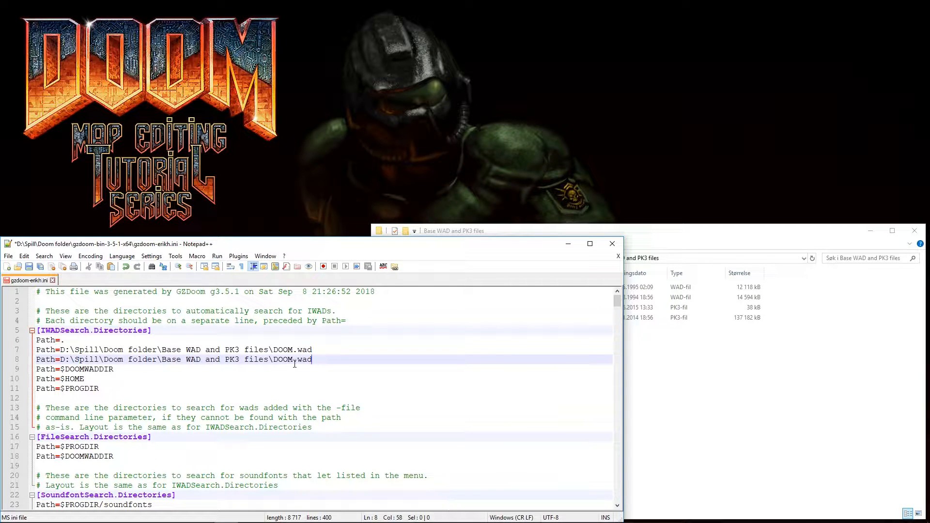
pyautogui.write('2')
# - Compare the WAD file names in the folder with the new path lines and save the INI file
pyautogui.click(634, 227)
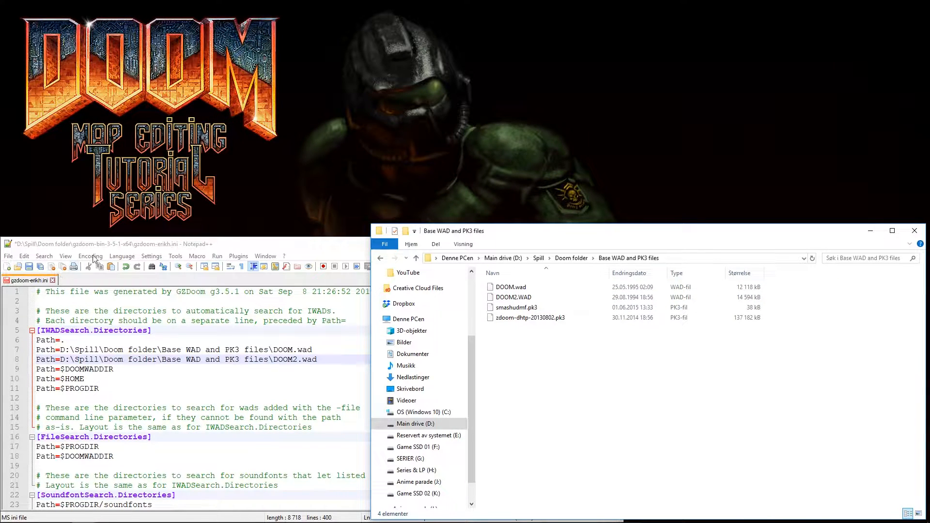
pyautogui.click(239, 245)
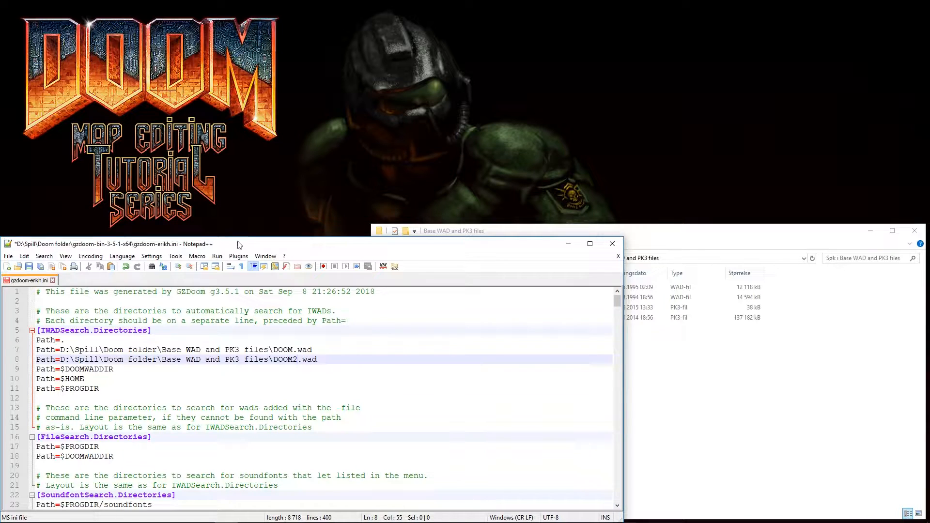
pyautogui.hotkey('ctrl', 's')
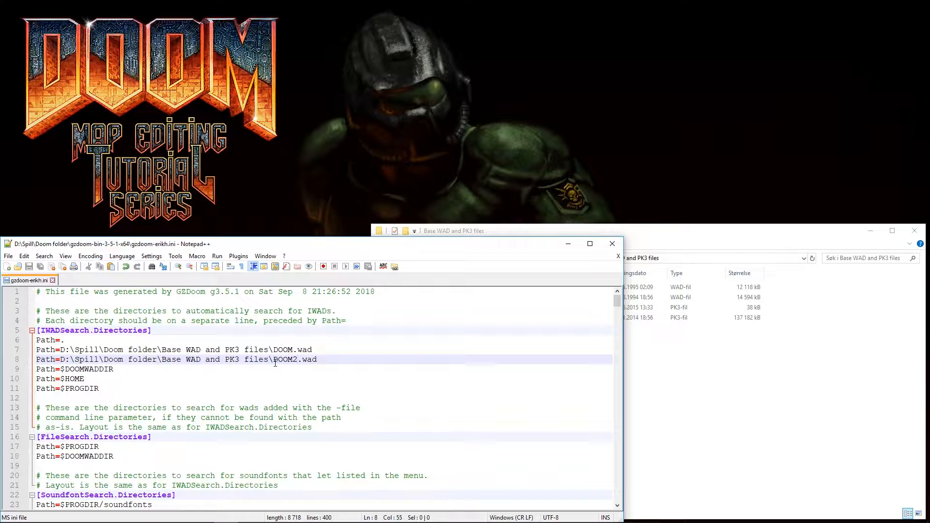
# - Test the edited INI by running gzdoom.exe from the gzdoom-bin-3-5-1-x64 folder, and close its window
pyautogui.click(657, 240)
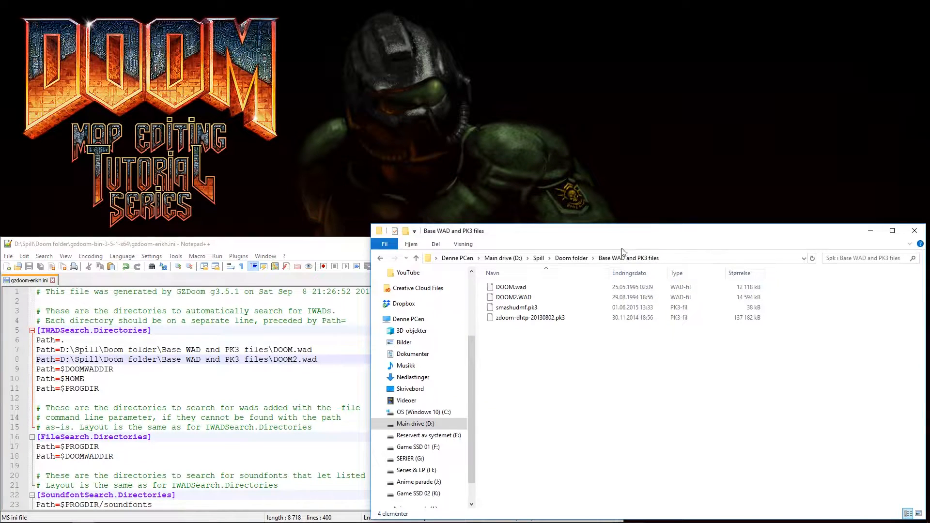
pyautogui.click(416, 258)
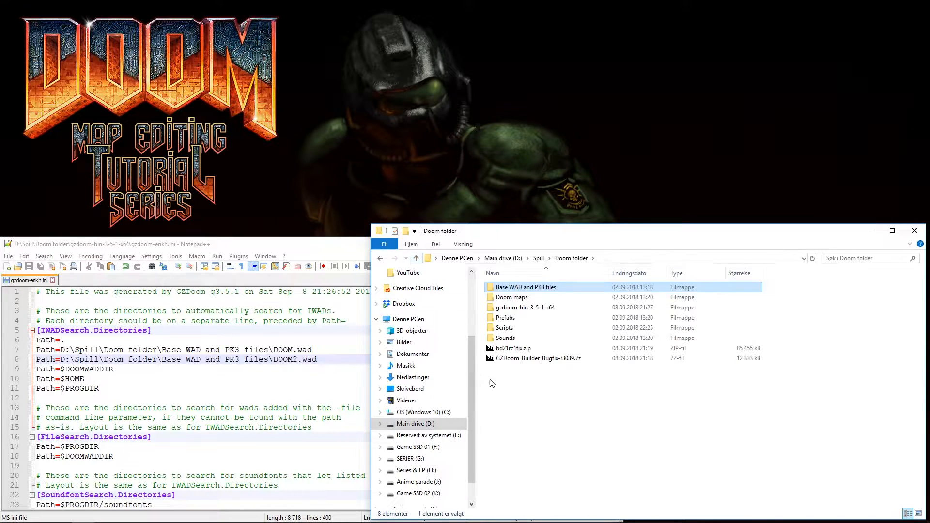
pyautogui.doubleClick(494, 308)
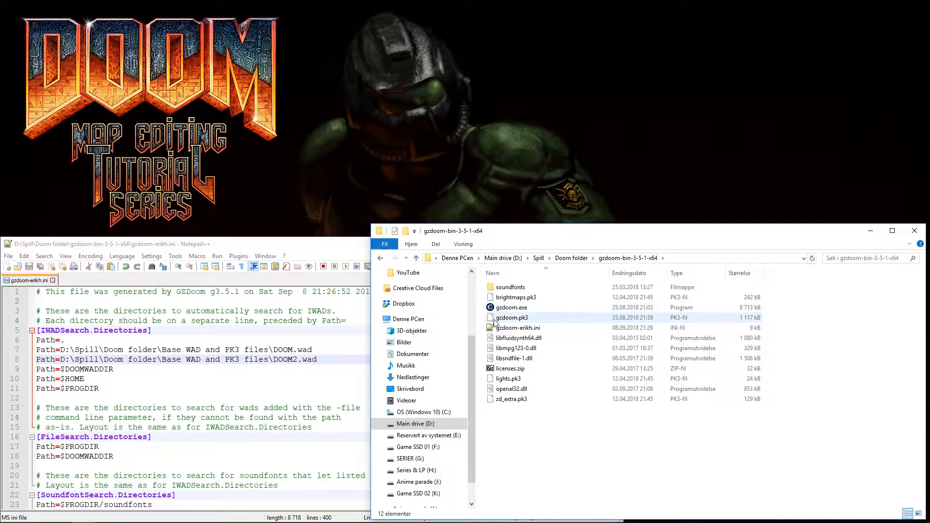
pyautogui.click(494, 310)
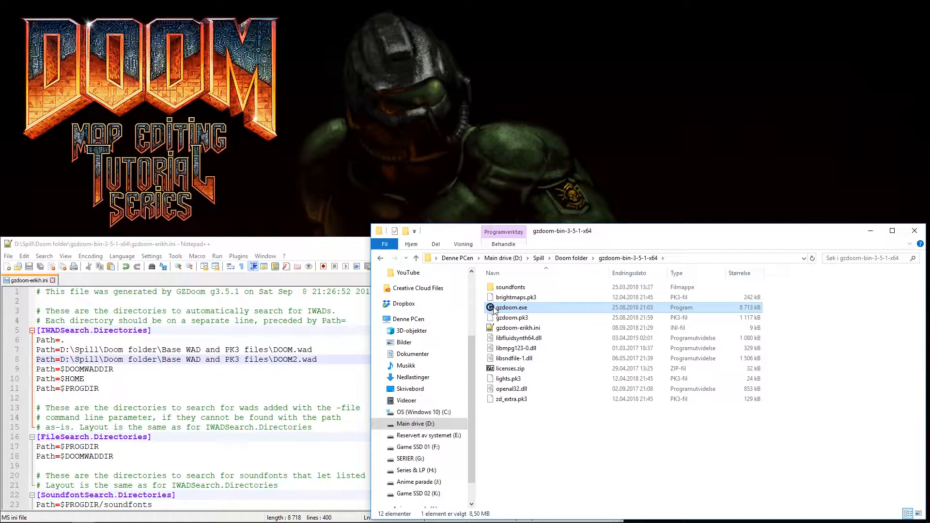
pyautogui.doubleClick(494, 310)
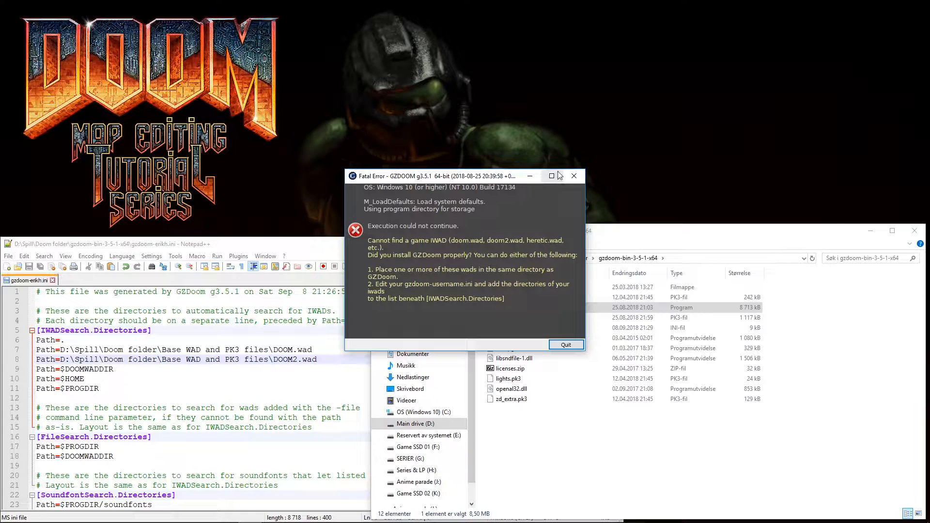
pyautogui.click(574, 176)
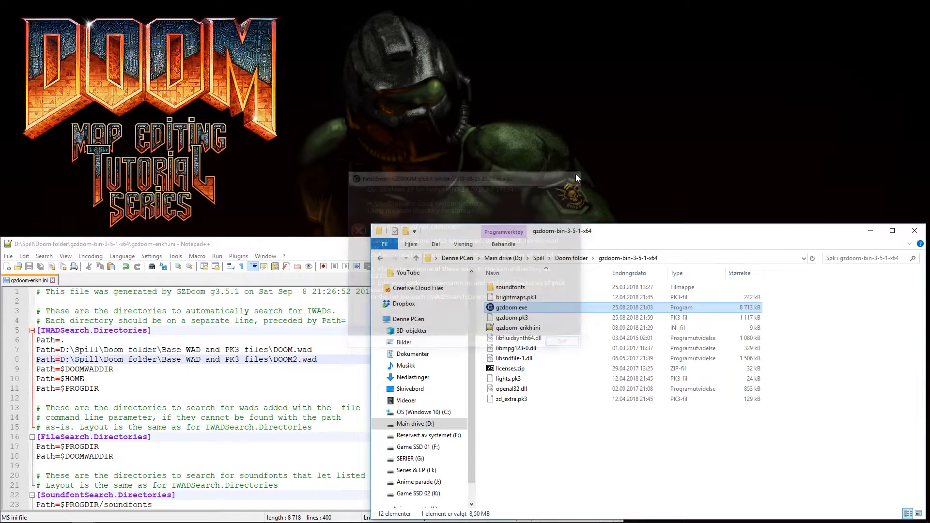
# - Copy DOOM.wad and DOOM2.WAD from the "Base WAD and PK3 files" folder into the gzdoom-bin-3-5-1-x64 folder
pyautogui.click(417, 258)
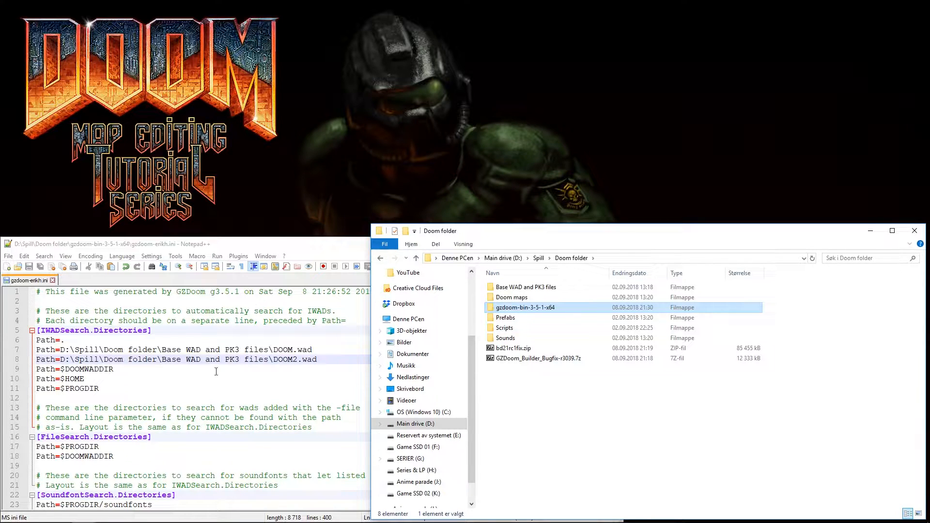
pyautogui.doubleClick(500, 289)
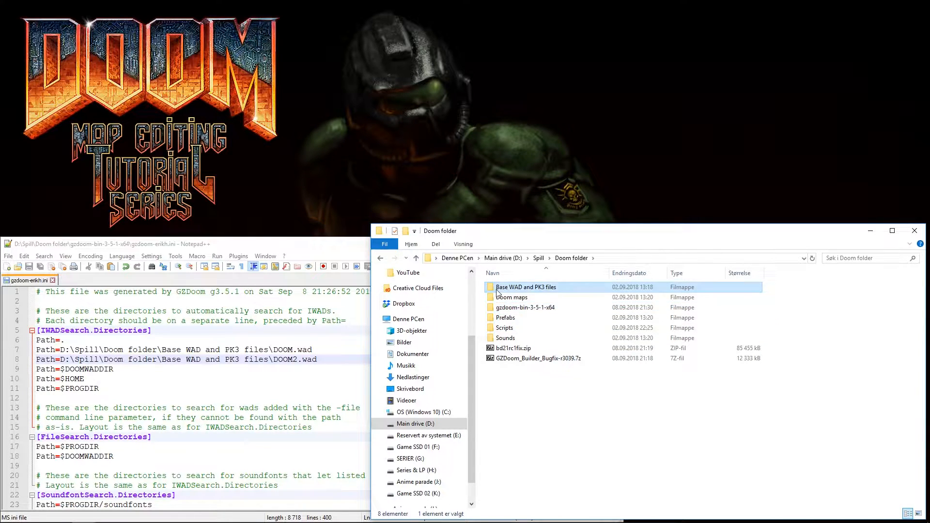
pyautogui.keyDown('ctrl'); pyautogui.click(501, 297); pyautogui.keyUp('ctrl')
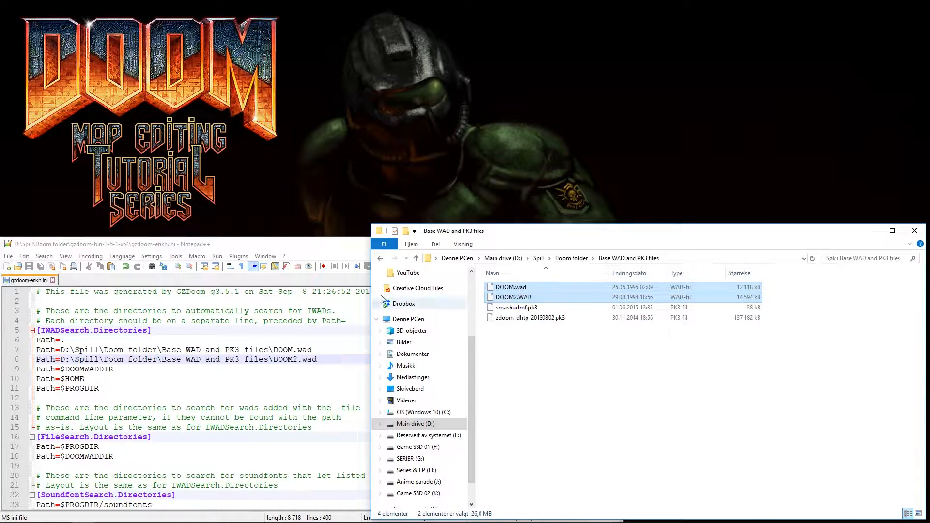
pyautogui.click(416, 258)
pyautogui.doubleClick(501, 313)
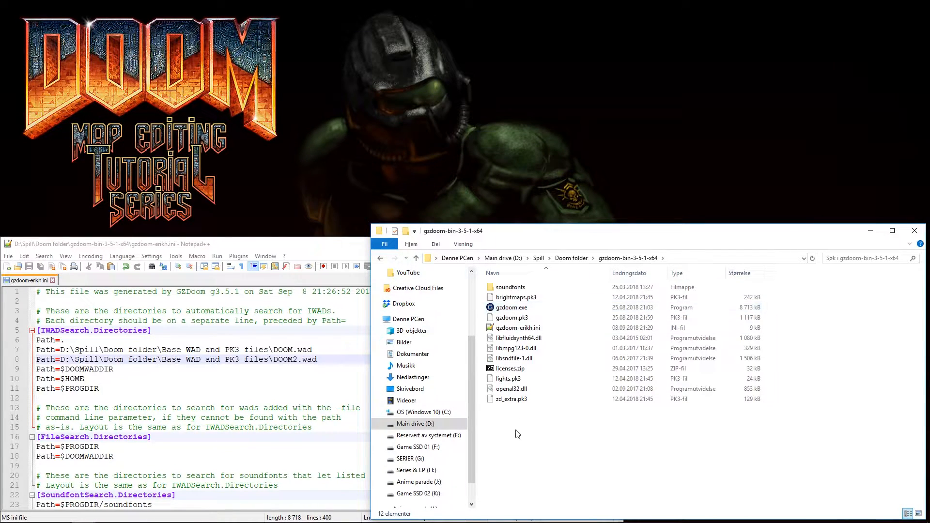
pyautogui.hotkey('ctrl', 'v')
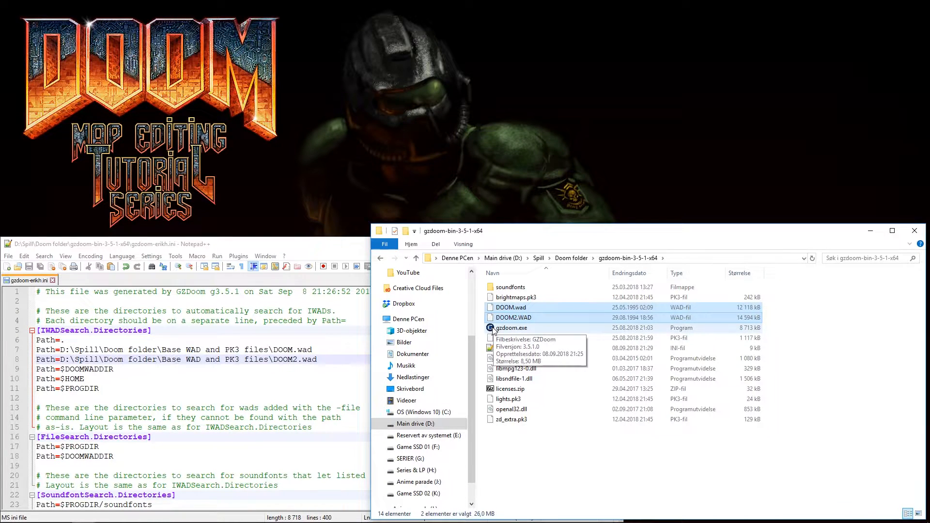
# - Run gzdoom.exe again, choose The Ultimate DOOM as the game file, lower the system volume and start the game
pyautogui.doubleClick(496, 330)
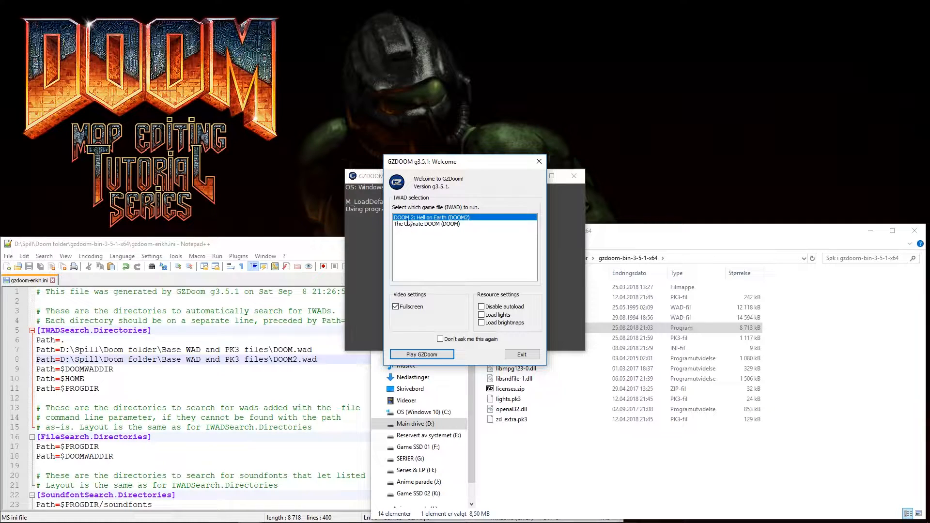
pyautogui.click(417, 225)
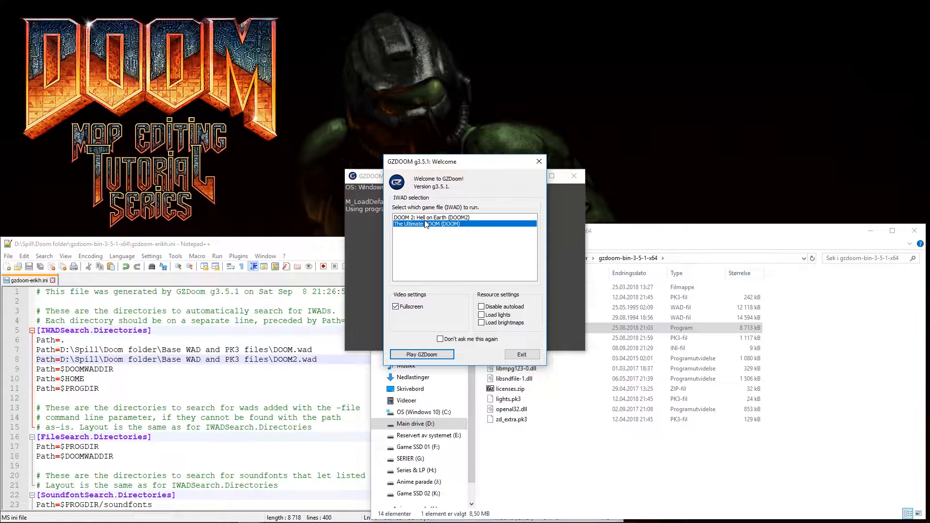
pyautogui.press('XF86AudioLowerVolume')
pyautogui.click(420, 356)
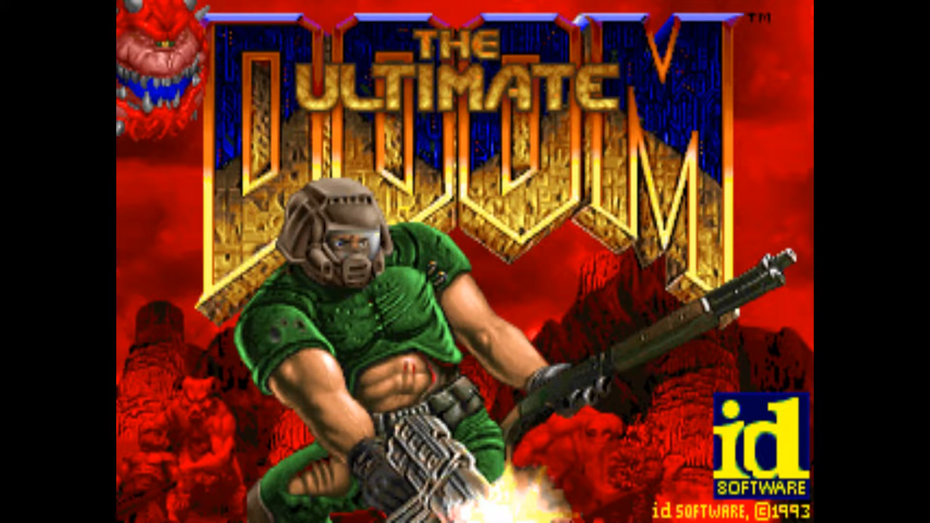
# - Open the Customize Controls page in the game's options
pyautogui.press('Escape')
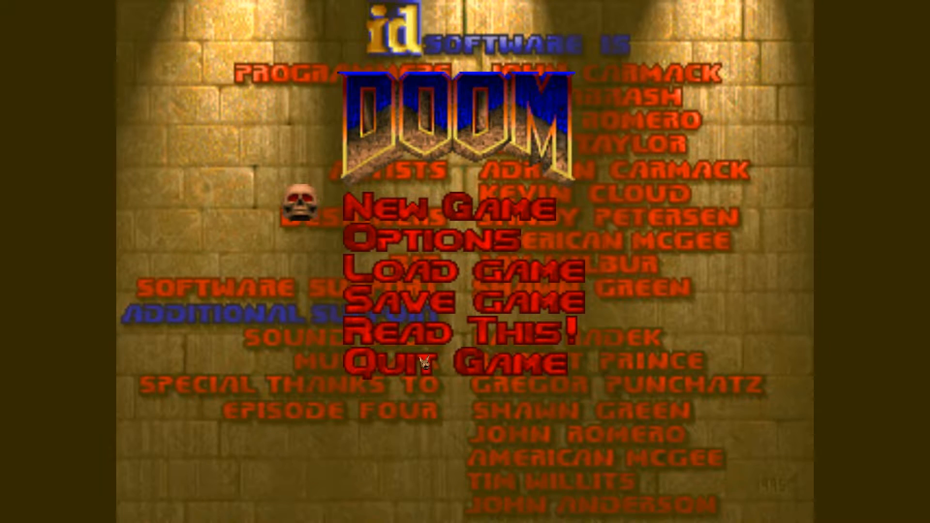
pyautogui.press('Down')
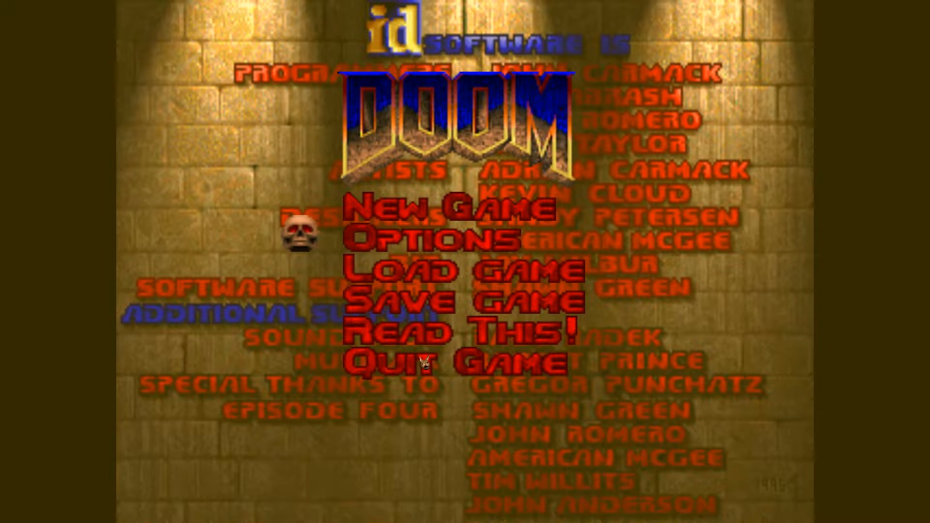
pyautogui.press('Return')
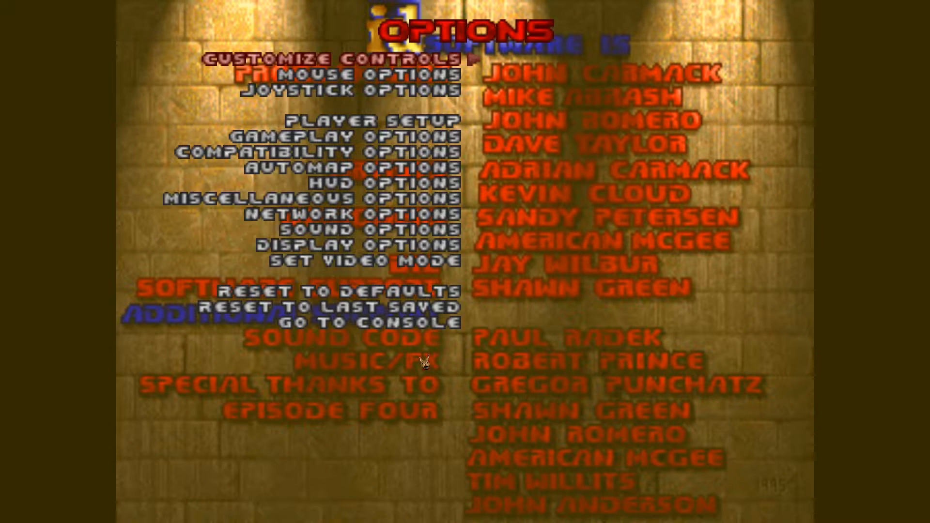
pyautogui.press('Return')
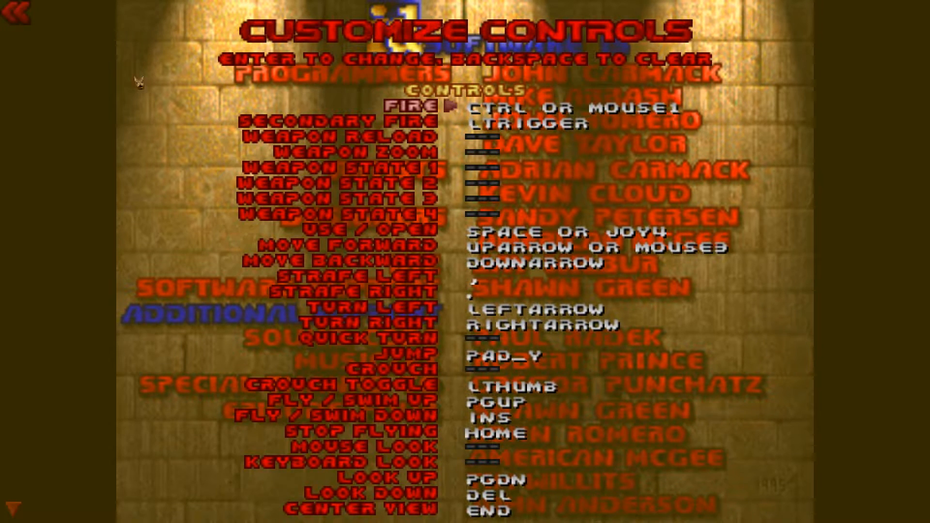
# - Bind Move Forward to W, Move Backward to S, Strafe Left to A and Strafe Right to D
pyautogui.click(487, 249)
pyautogui.press('w')
pyautogui.click(479, 266)
pyautogui.press('s')
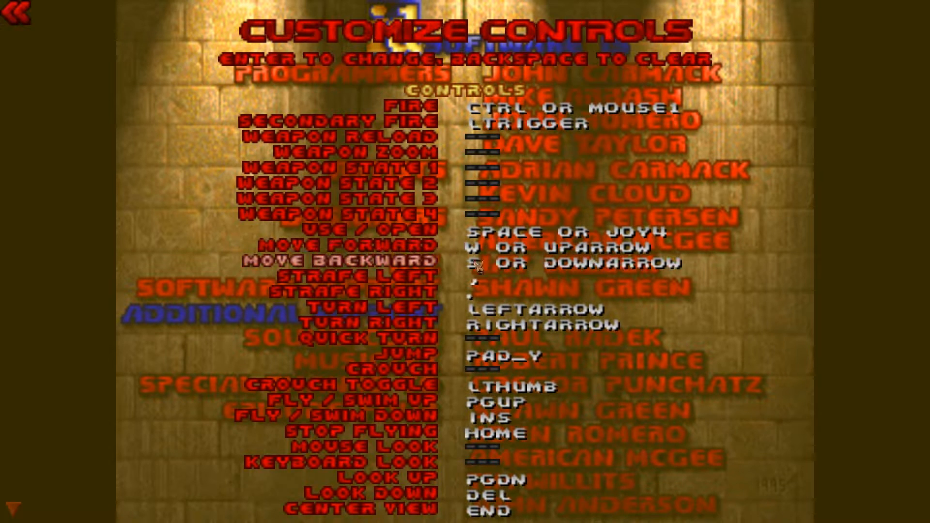
pyautogui.click(480, 280)
pyautogui.press('a')
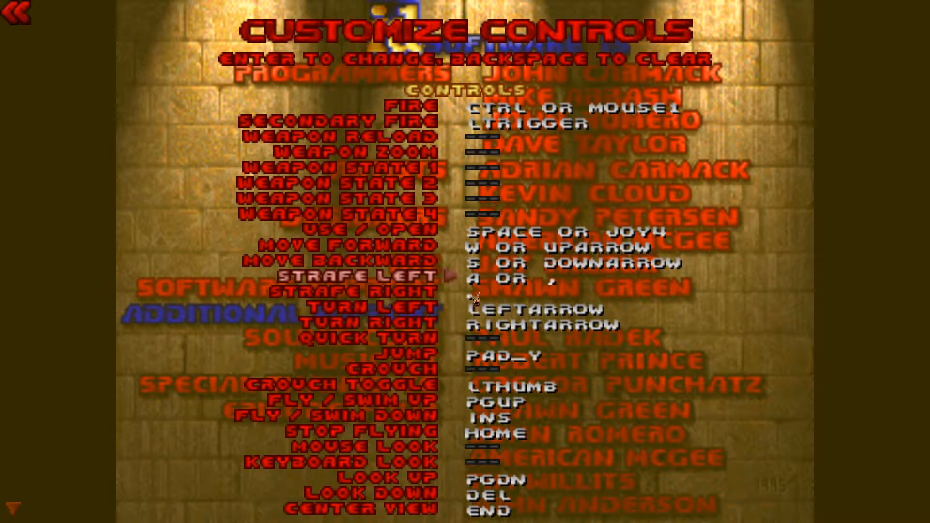
pyautogui.click(475, 294)
pyautogui.press('d')
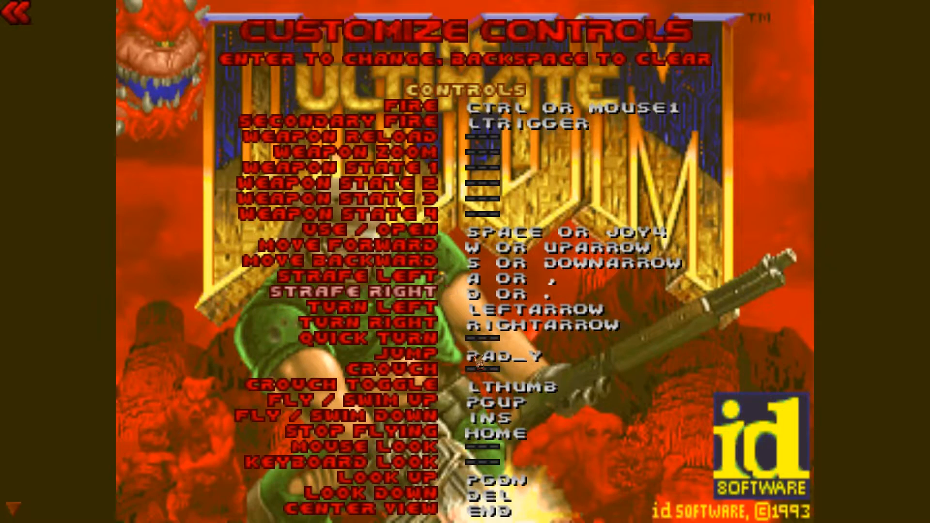
# - Bind Jump to Space and Use / Open to E, and return to the options list
pyautogui.click(480, 361)
pyautogui.press('space')
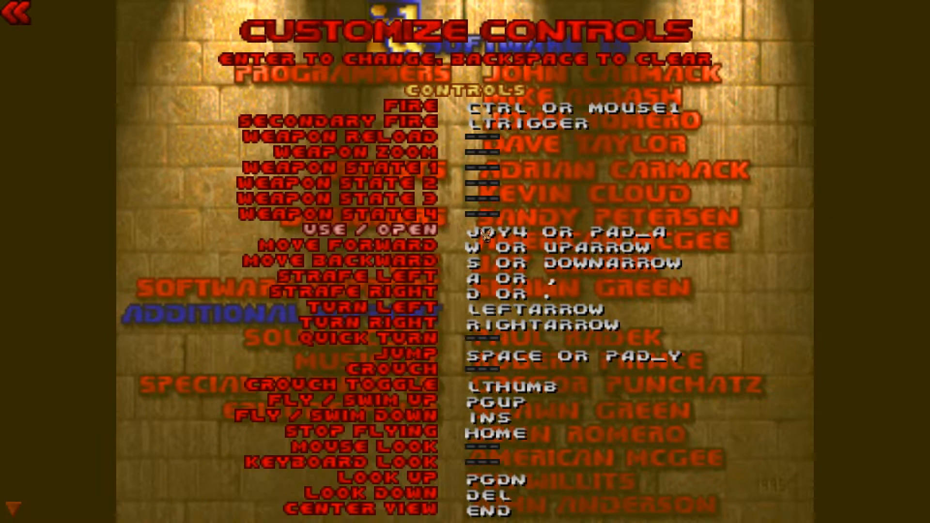
pyautogui.click(485, 236)
pyautogui.press('e')
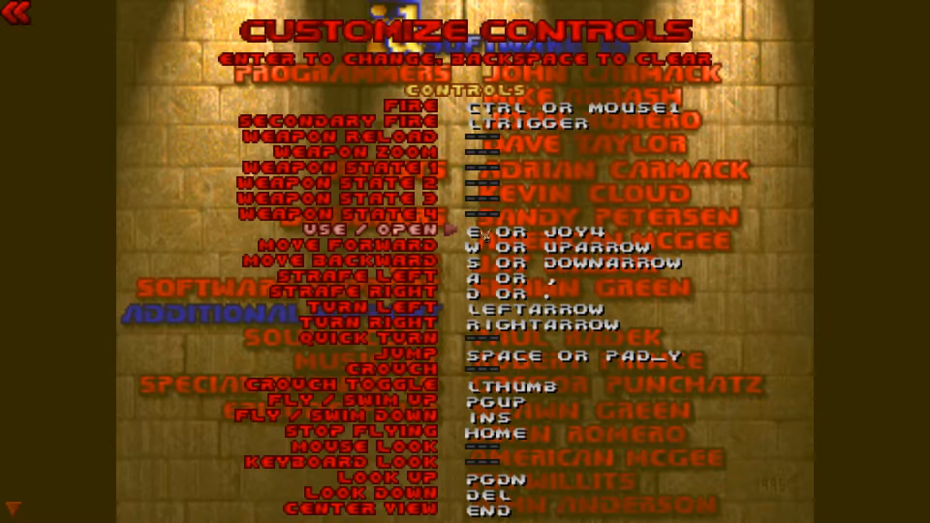
pyautogui.press('Escape')
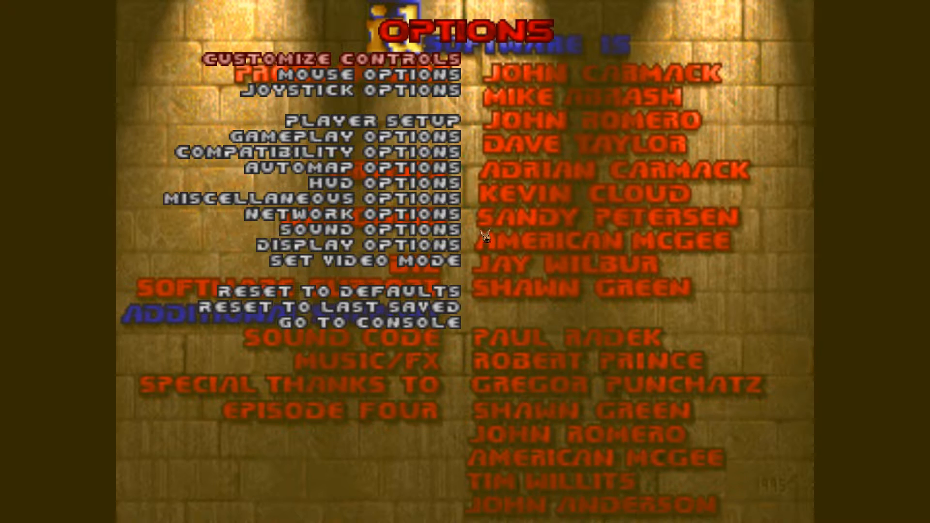
# - In the mouse options, set Smooth Mouse Movement to Yes and Always Mouselook to On
pyautogui.press('Down')
pyautogui.press('Return')
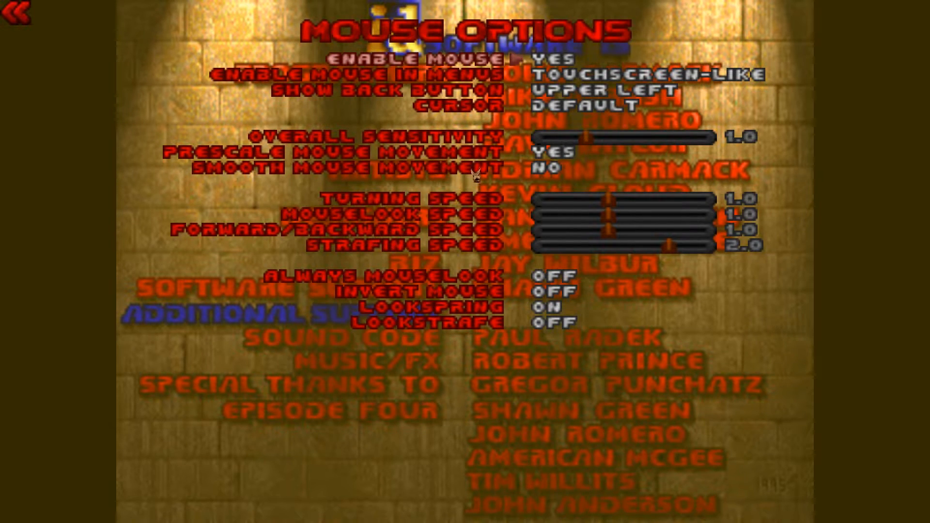
pyautogui.click(551, 171)
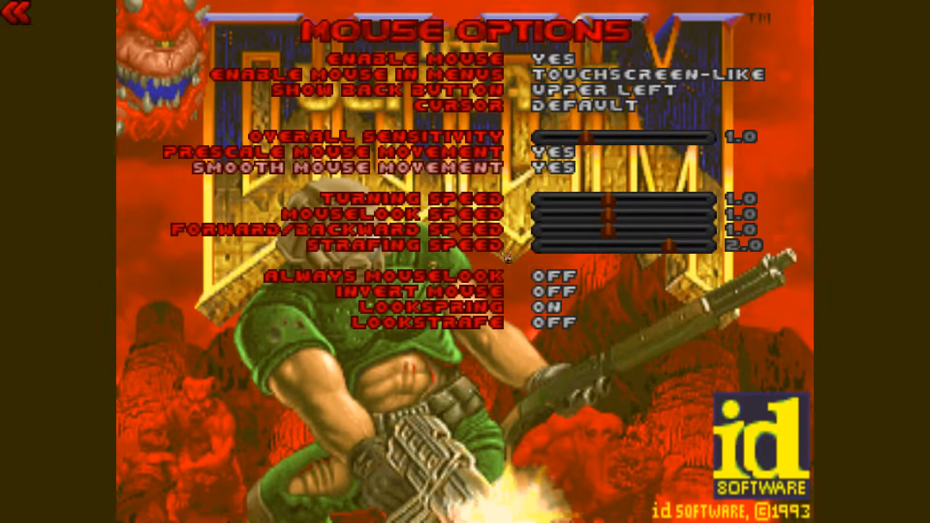
pyautogui.click(563, 277)
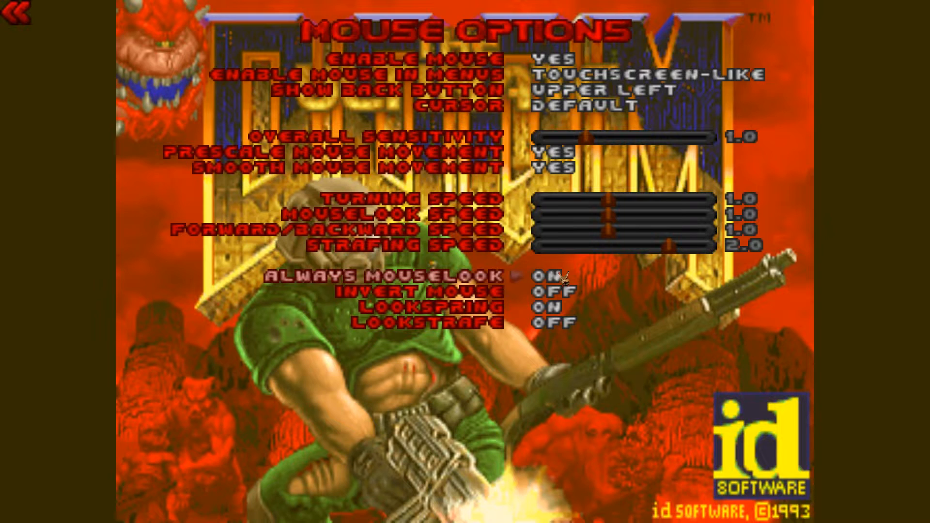
pyautogui.press('Escape')
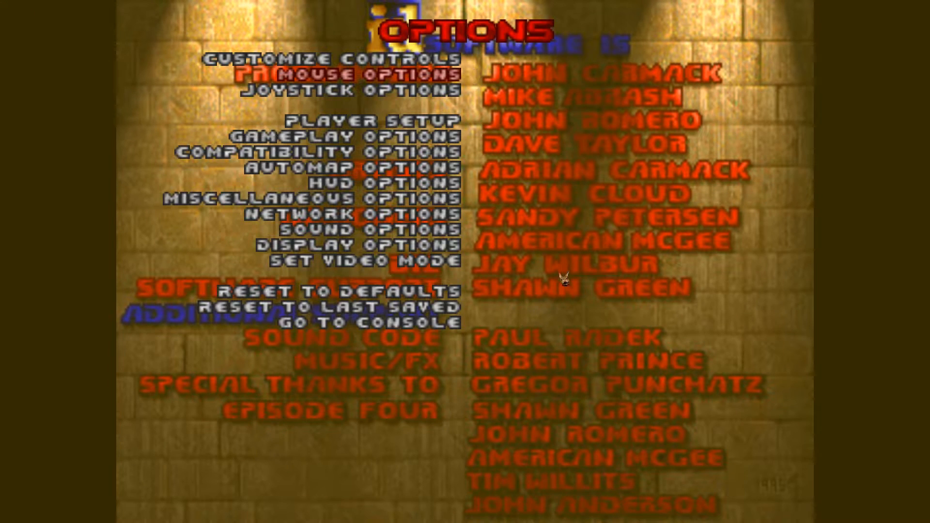
# - Open the Set Video Mode page from the options list
pyautogui.press('Down')
pyautogui.press('Down')
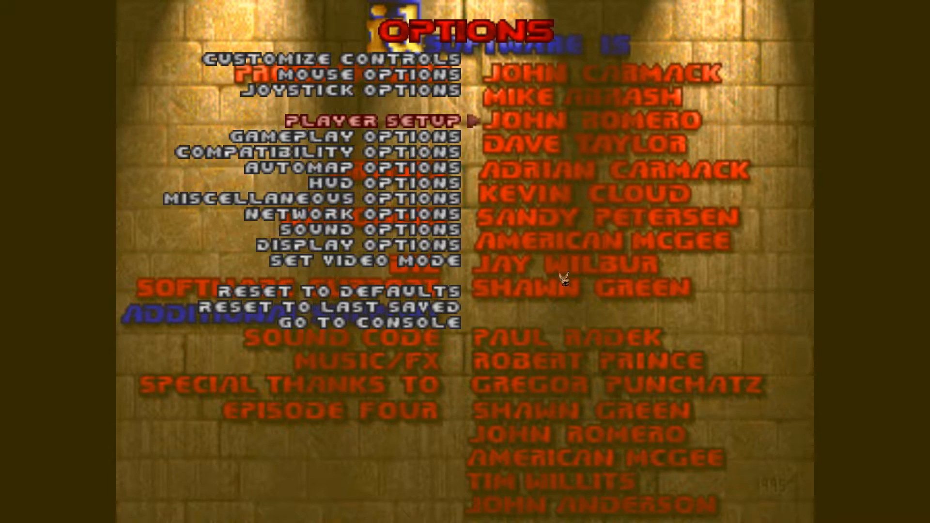
pyautogui.press('Down')
pyautogui.press('Down')
pyautogui.press('Down')
pyautogui.press('Down')
pyautogui.press('Down')
pyautogui.press('Down')
pyautogui.press('Down')
pyautogui.press('Down')
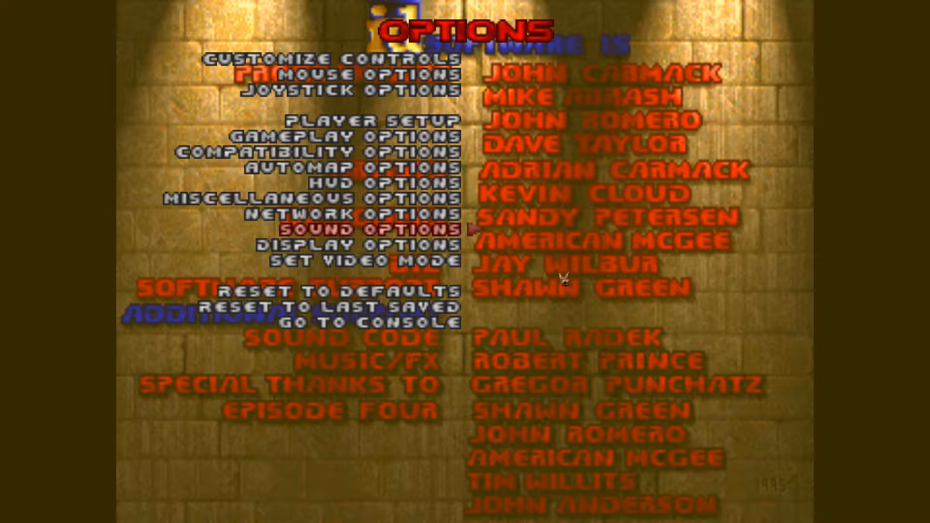
pyautogui.press('Down')
pyautogui.press('Return')
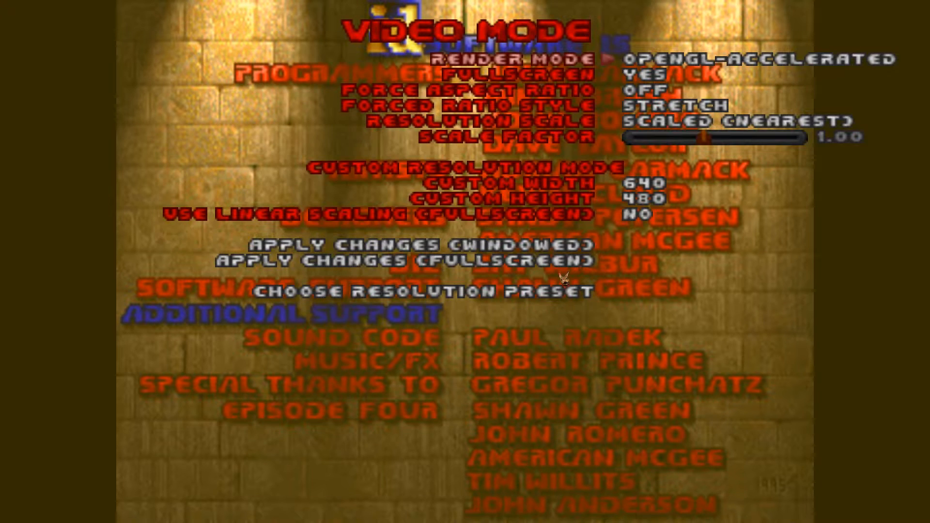
# - Choose the 1920x1080 (1080p HD) preset from the 16:9 custom resolution presets
pyautogui.press('Down')
pyautogui.press('Down')
pyautogui.press('Down')
pyautogui.press('Down')
pyautogui.press('Down')
pyautogui.press('Down')
pyautogui.press('Down')
pyautogui.press('Down')
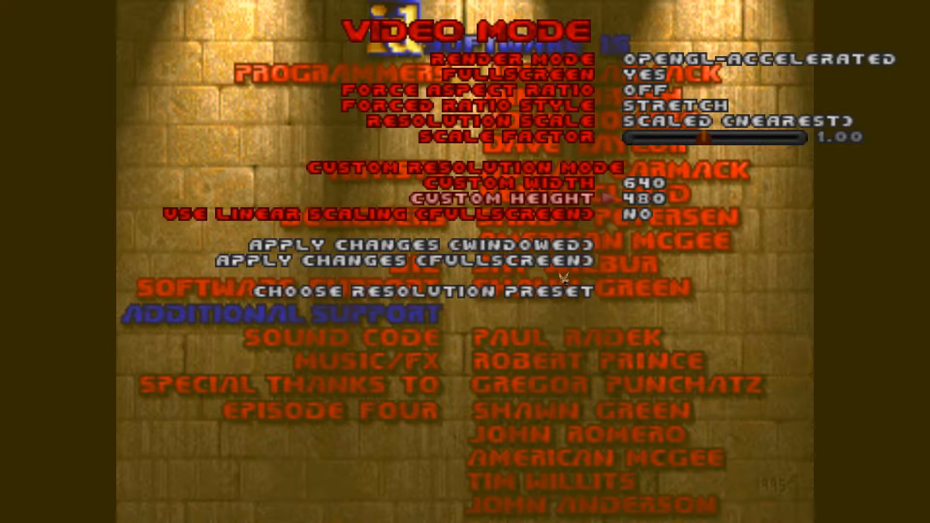
pyautogui.press('Down')
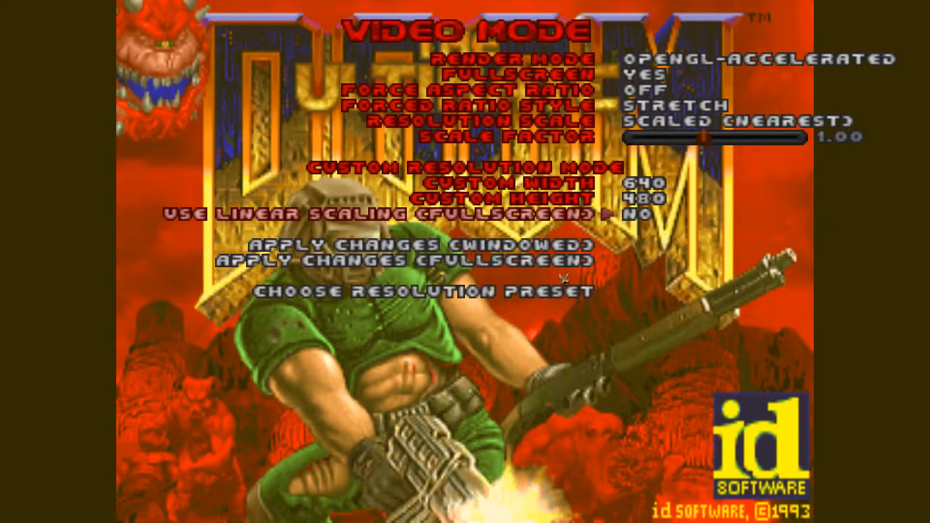
pyautogui.press('Down')
pyautogui.press('Down')
pyautogui.press('Down')
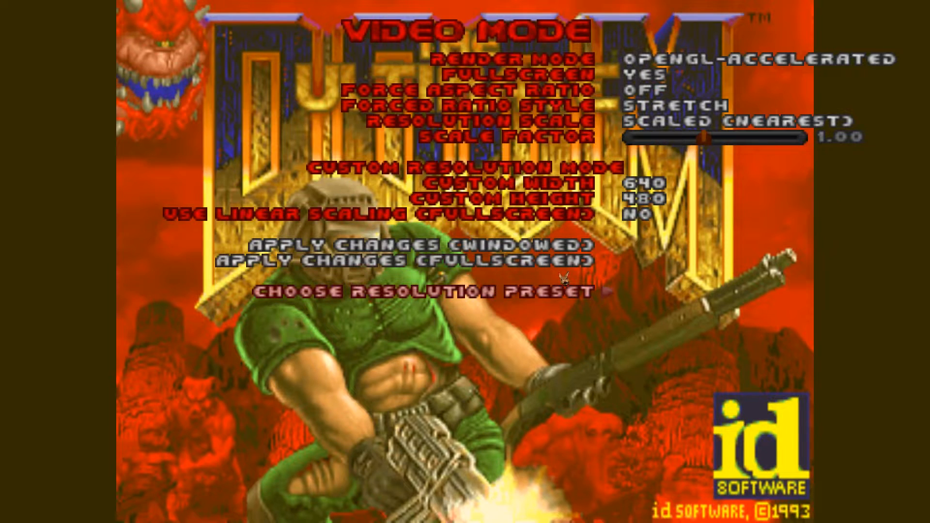
pyautogui.press('Return')
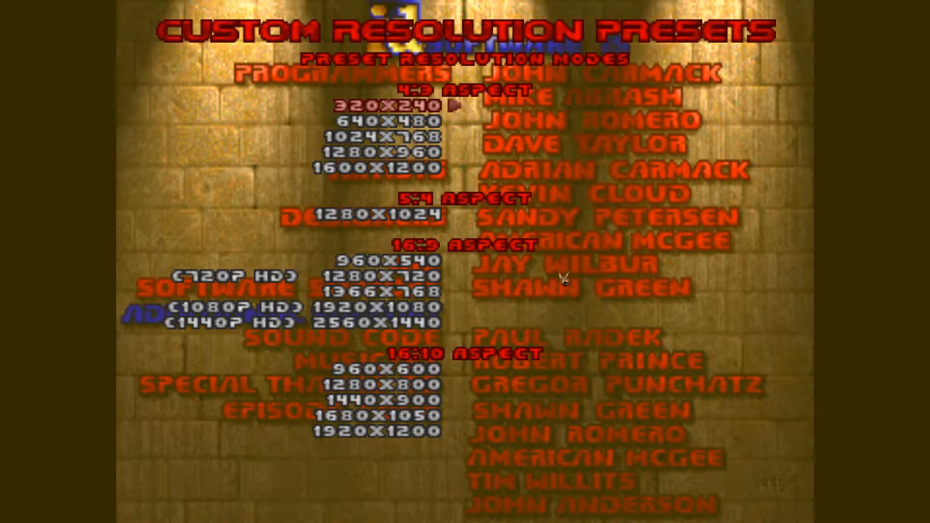
pyautogui.press('Down')
pyautogui.press('Down')
pyautogui.press('Down')
pyautogui.press('Down')
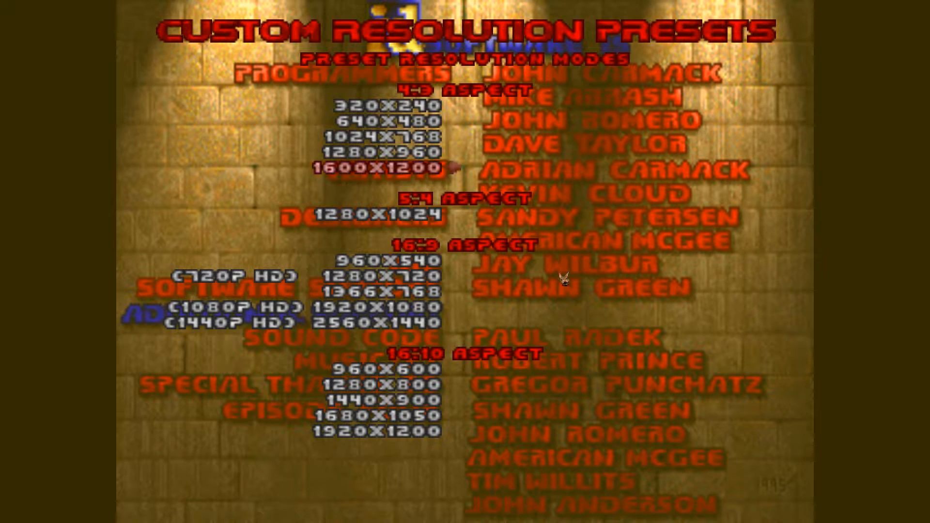
pyautogui.press('Down')
pyautogui.press('Down')
pyautogui.press('Down')
pyautogui.press('Down')
pyautogui.press('Down')
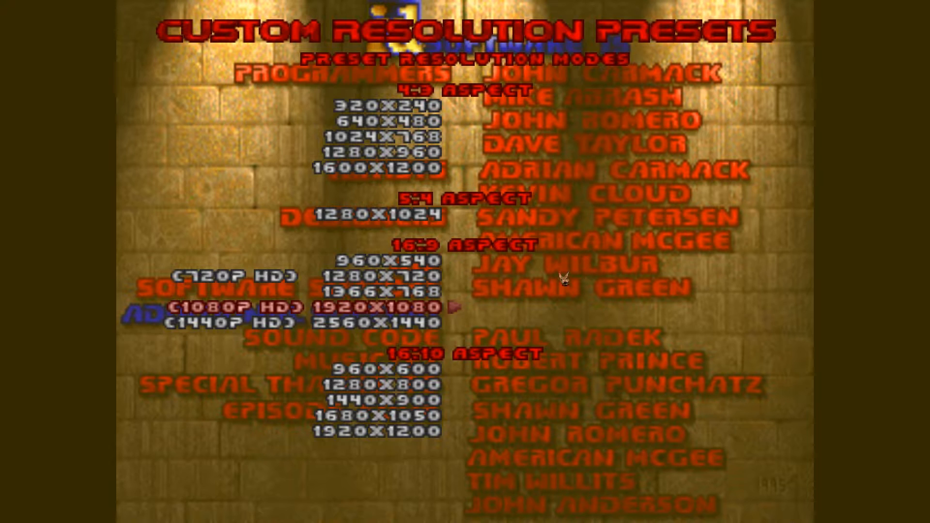
pyautogui.press('Return')
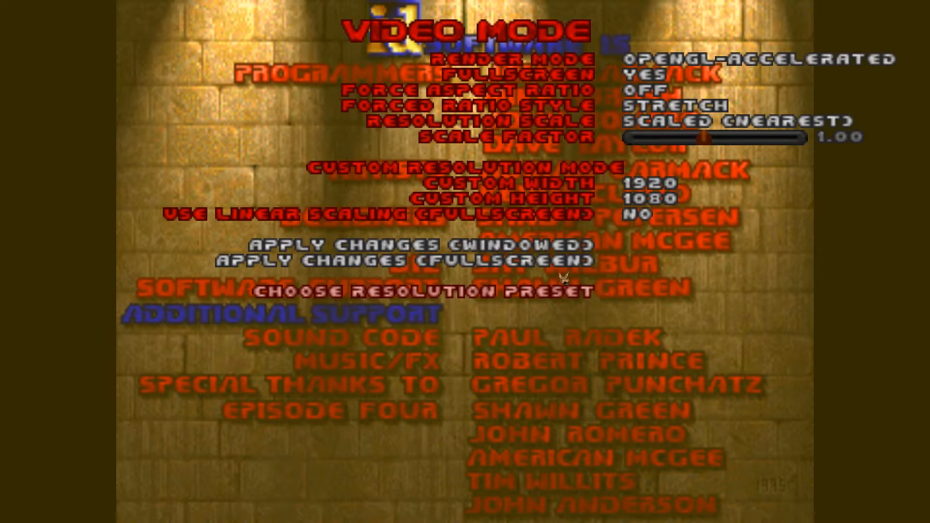
# - Apply the custom resolution in fullscreen and return to the main menu
pyautogui.press('Up')
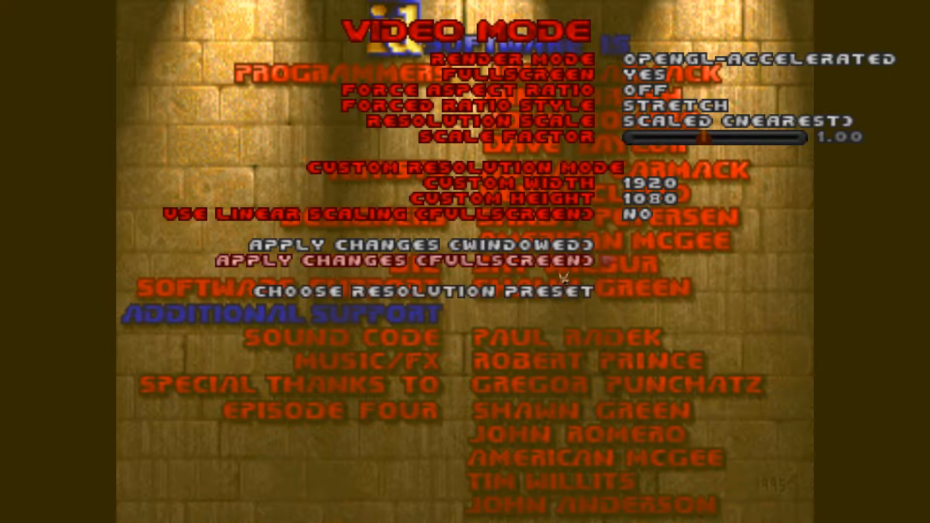
pyautogui.press('Return')
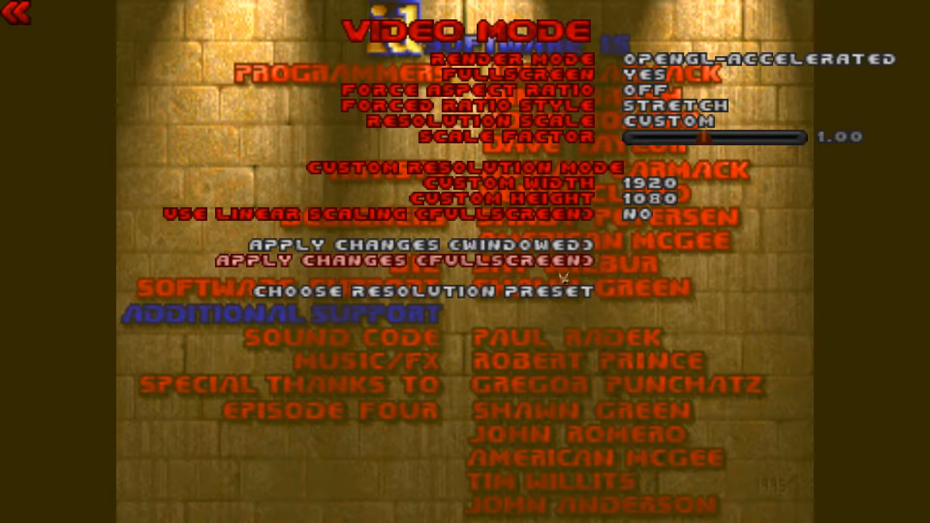
pyautogui.press('Escape')
pyautogui.press('Escape')
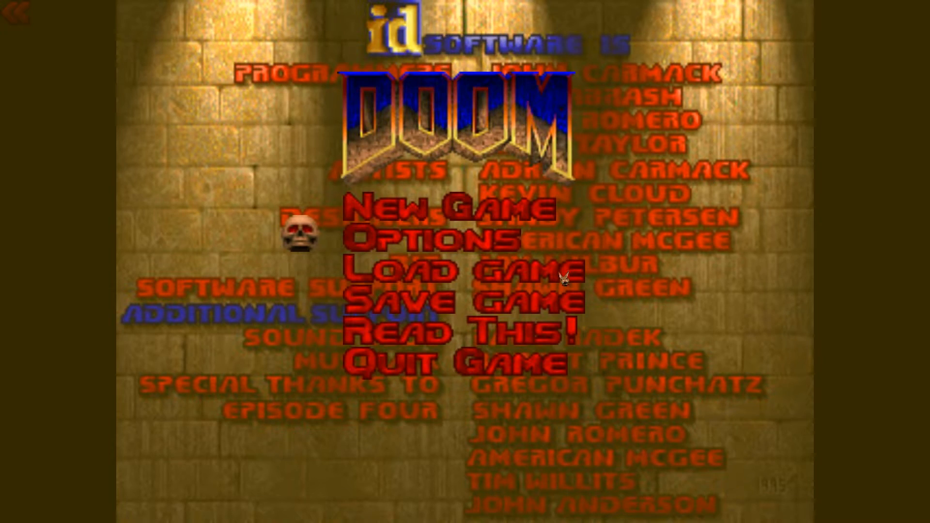
# - Start a new game in the Knee-Deep in the Dead episode with the preselected skill level
pyautogui.press('Up')
pyautogui.press('Return')
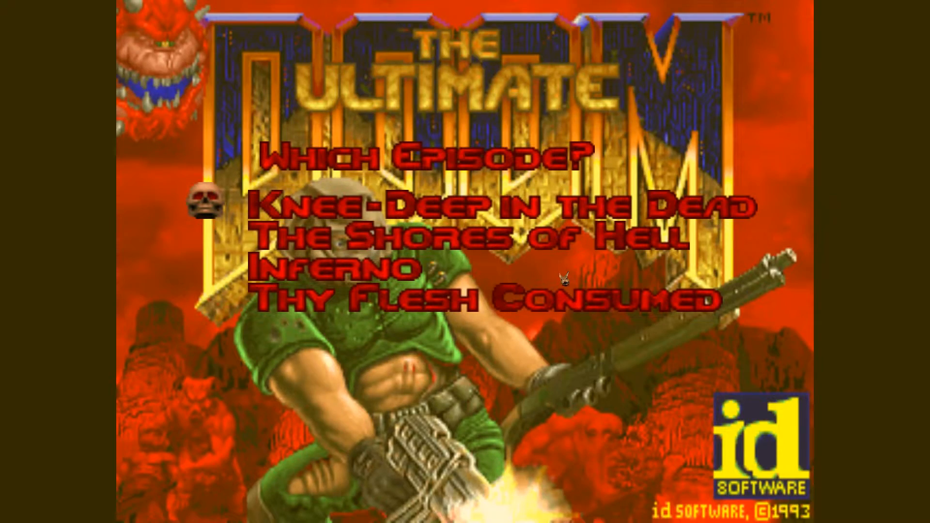
pyautogui.press('Return')
pyautogui.press('Return')
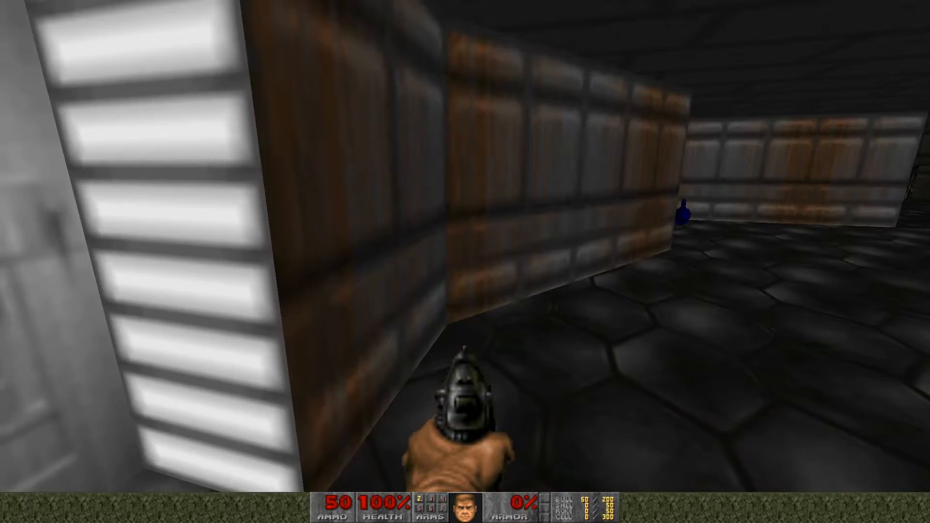
# - Test the movement bindings by walking and strafing through the first room of the level
pyautogui.press('w')
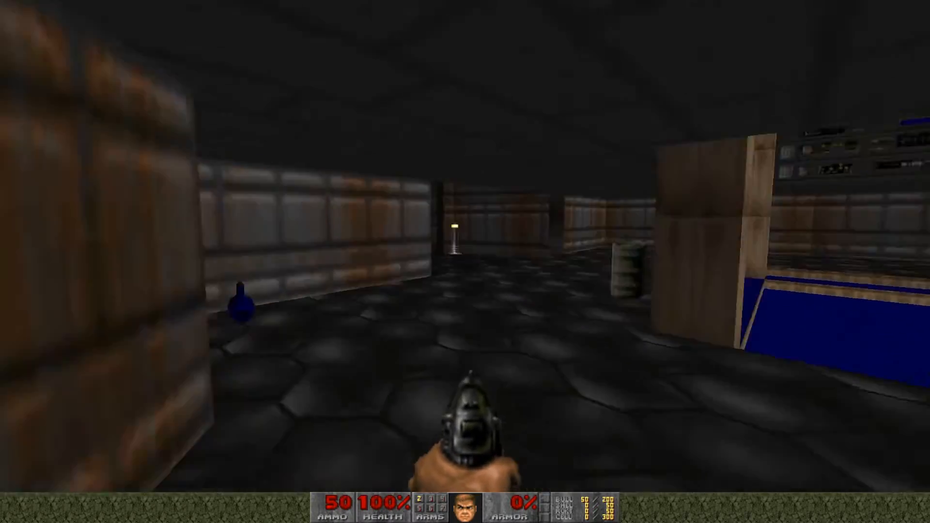
pyautogui.press('w')
pyautogui.press('a')
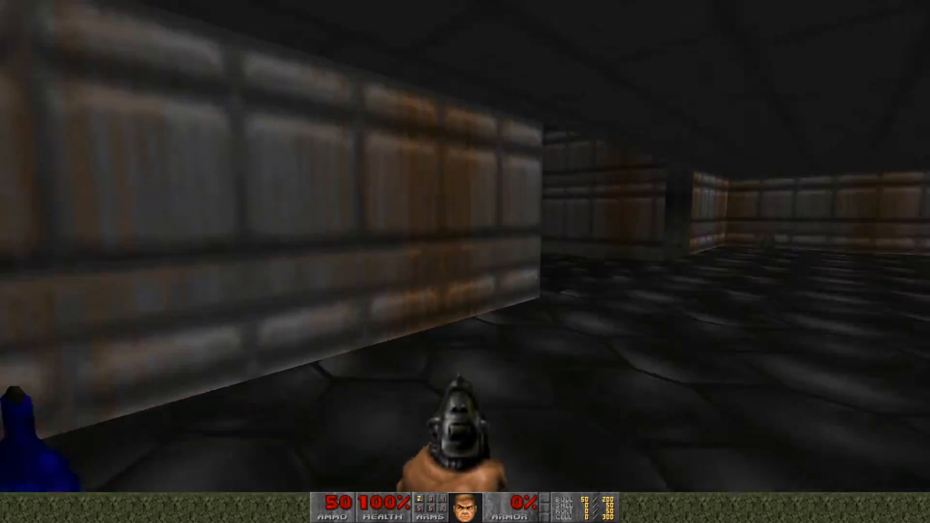
pyautogui.press('w')
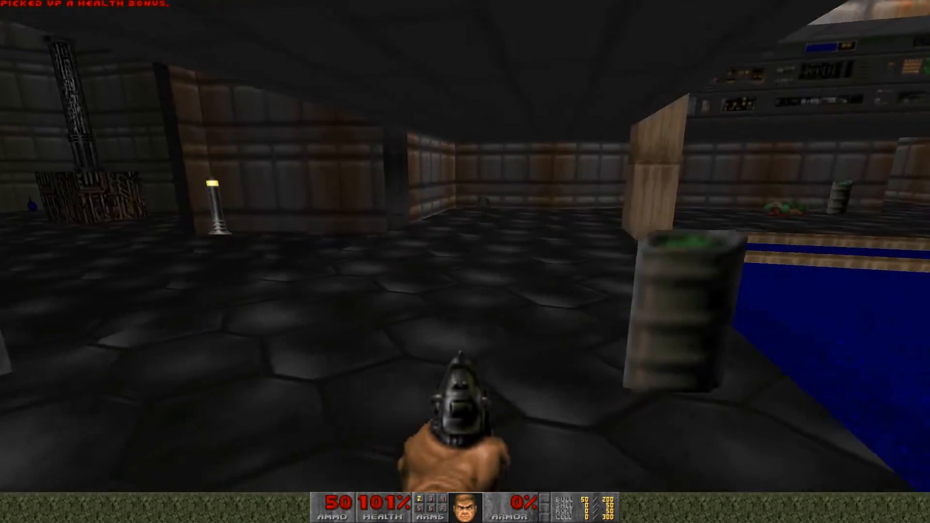
pyautogui.press('a')
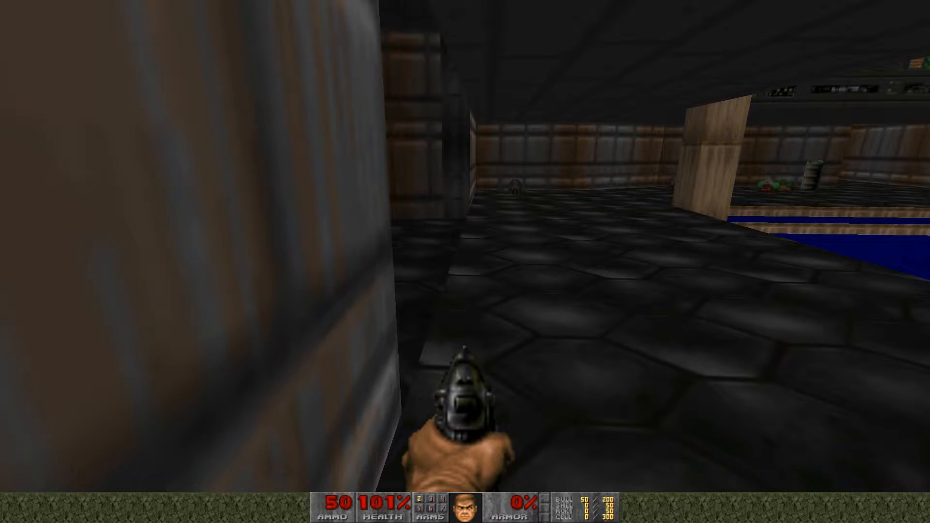
pyautogui.press('d')
# - Lower the Scale Factor in the video mode settings to 0.98 and resume the game
pyautogui.press('Escape')
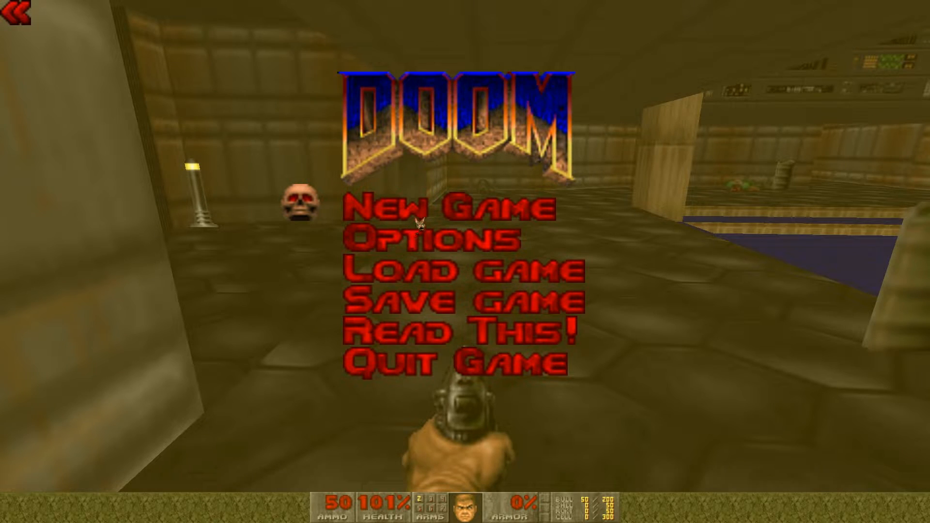
pyautogui.click(437, 250)
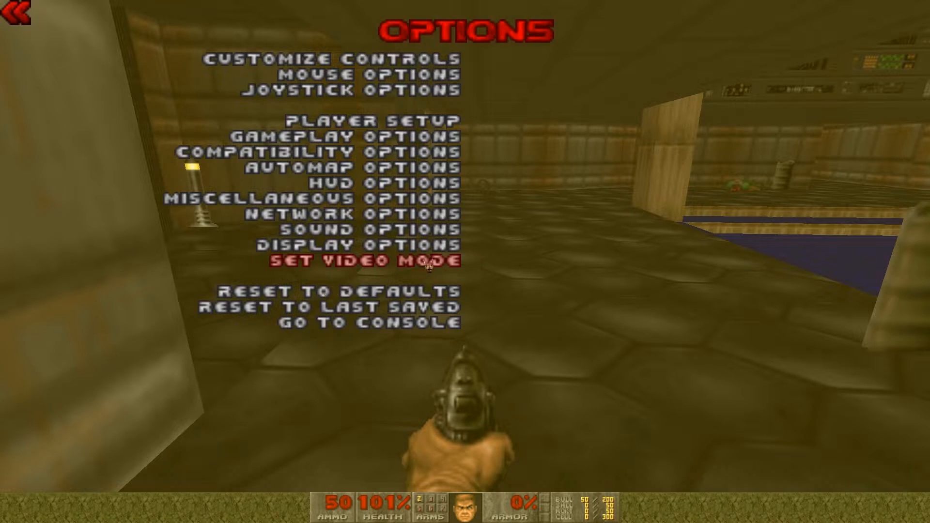
pyautogui.click(371, 264)
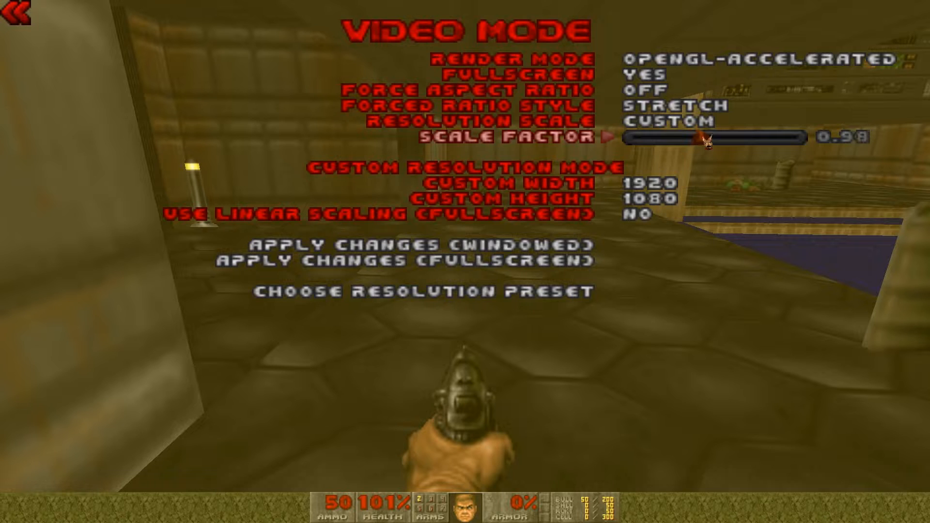
pyautogui.moveTo(706, 138); pyautogui.dragTo(702, 138)
pyautogui.press('Escape')
pyautogui.press('Escape')
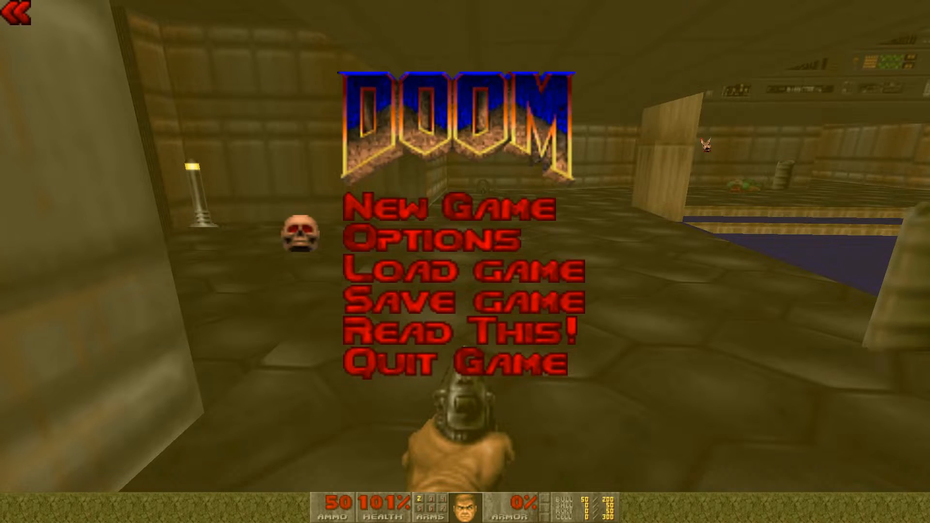
pyautogui.press('Escape')
# - Check the display and mouselook by walking farther across the room past the floor lamp
pyautogui.press('w')
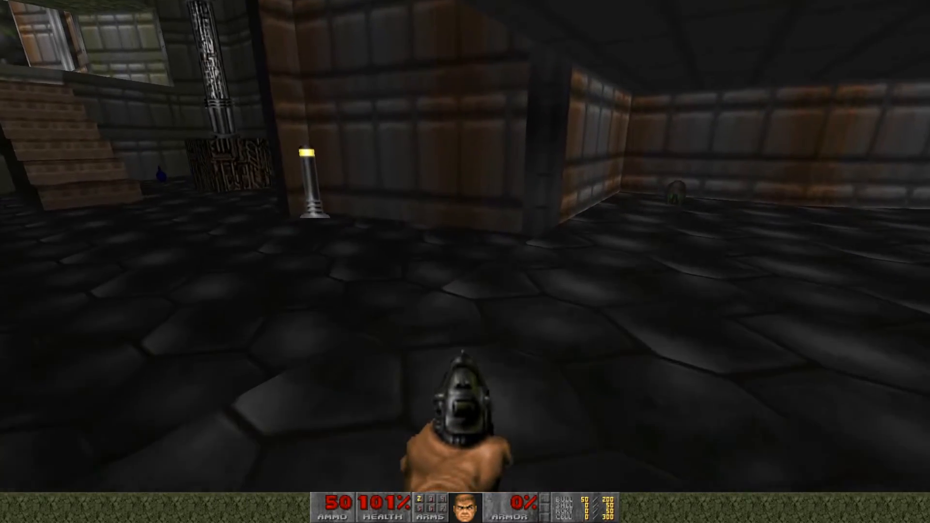
pyautogui.press('w')
pyautogui.press('a')
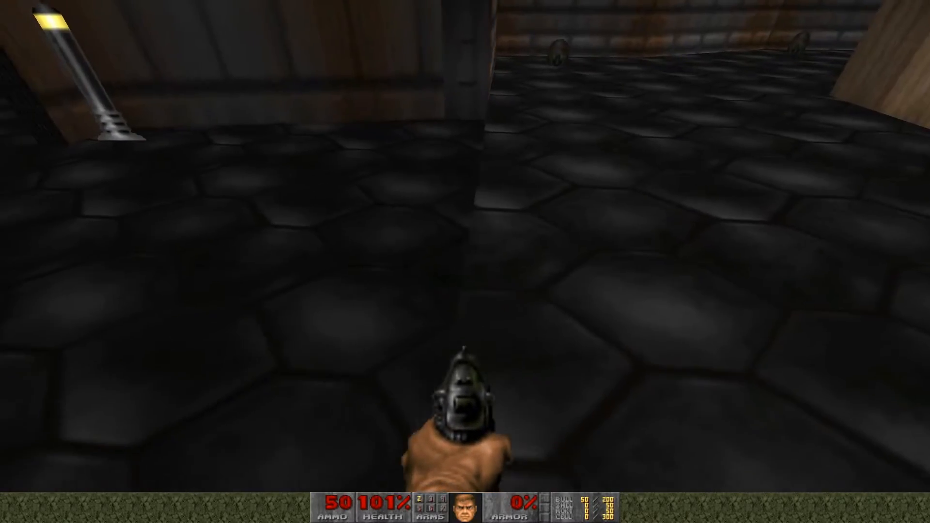
# - Strafe and walk from the first room into the corridor to check movement and the display
pyautogui.press('d')
pyautogui.press('d')
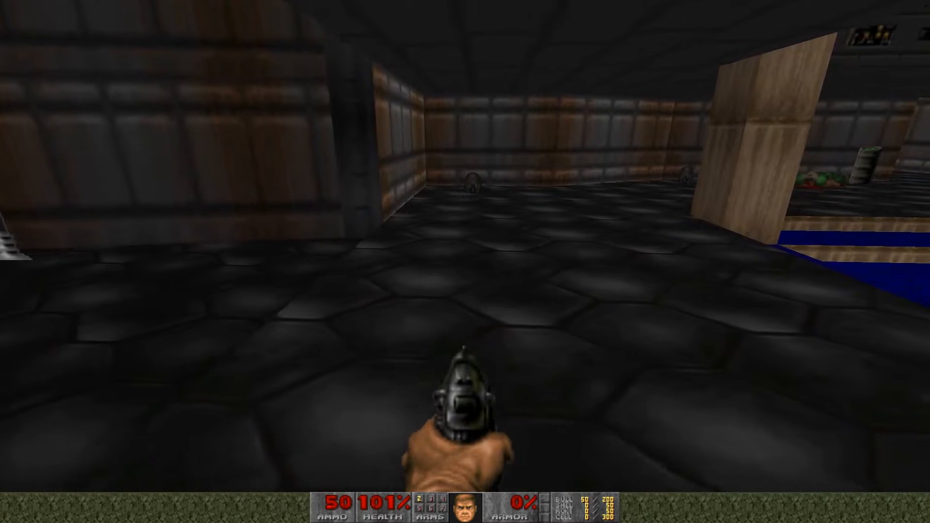
pyautogui.press('w')
# - Quit the running game and confirm leaving GZDoom
pyautogui.press('Escape')
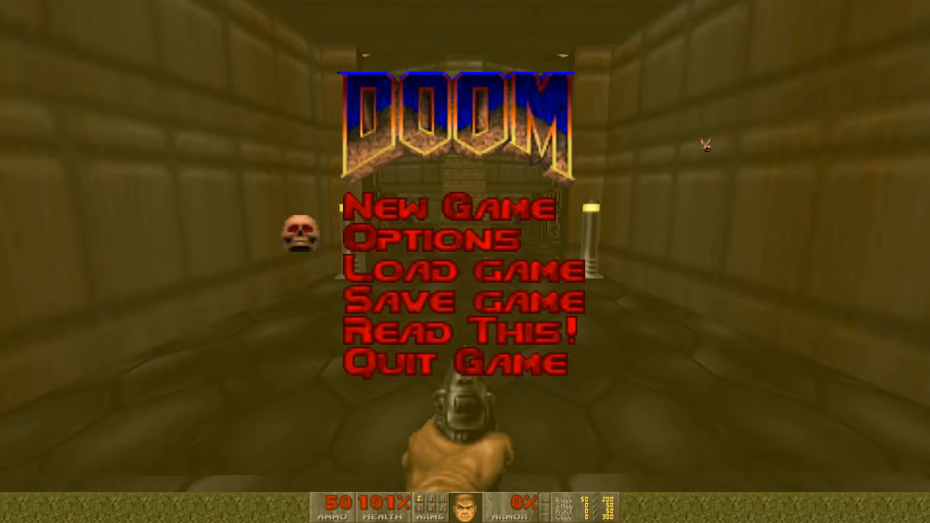
pyautogui.press('Up')
pyautogui.press('Return')
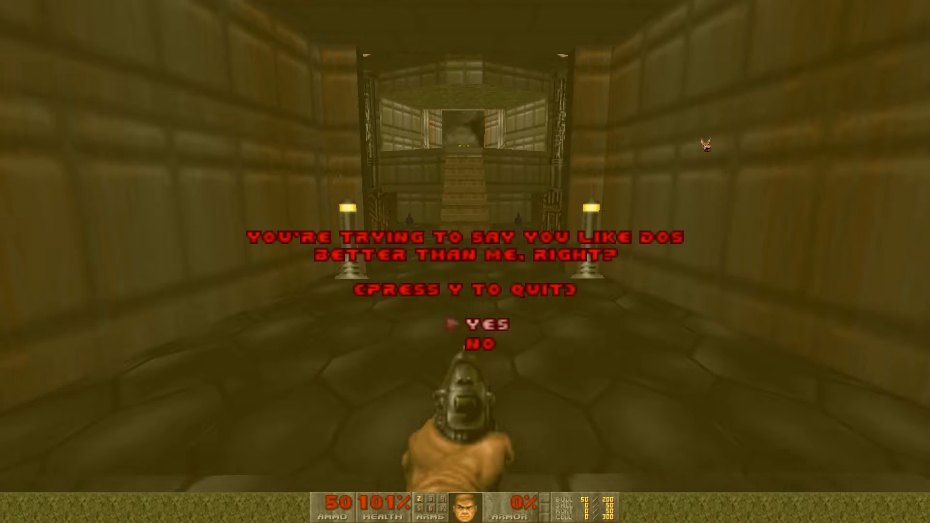
pyautogui.press('Return')
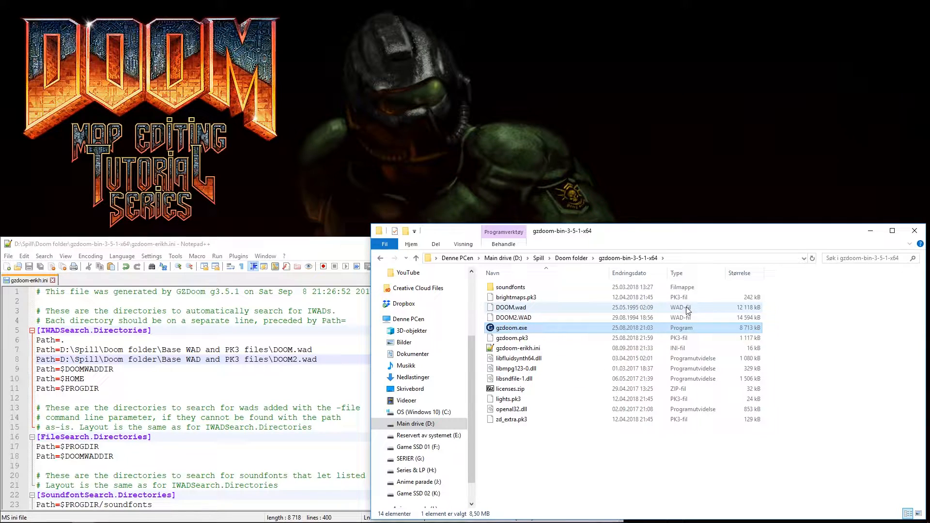
# - Open the "Base WAD and PK3 files" folder, copy its path and select zdoom-dhtp-20130802.pk3
pyautogui.click(419, 258)
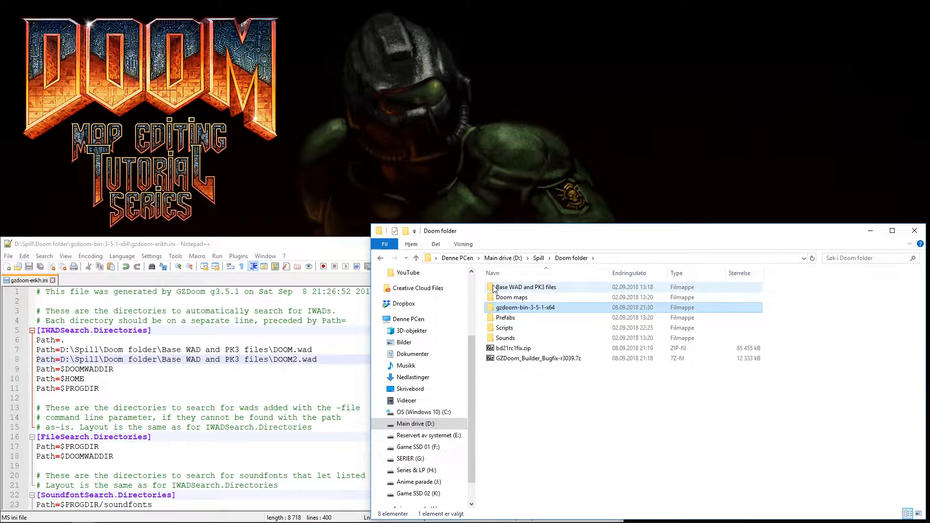
pyautogui.doubleClick(494, 287)
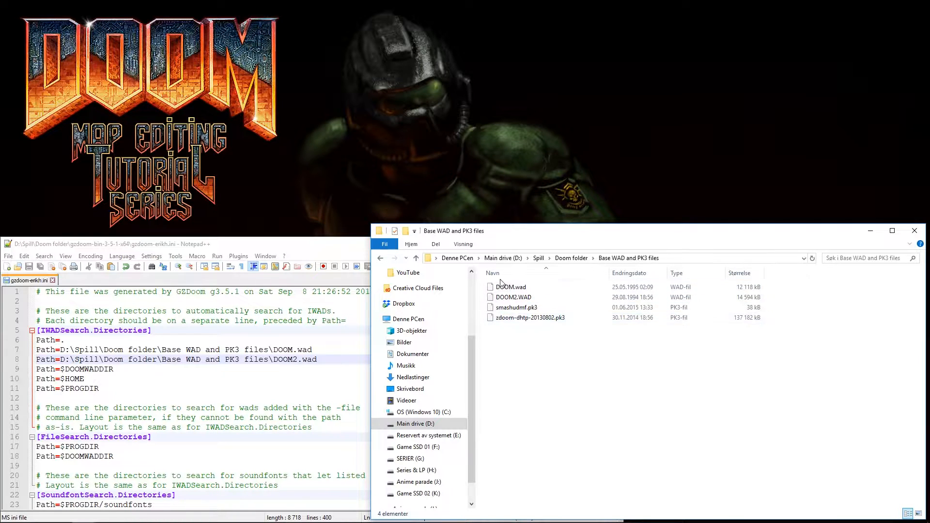
pyautogui.click(692, 258)
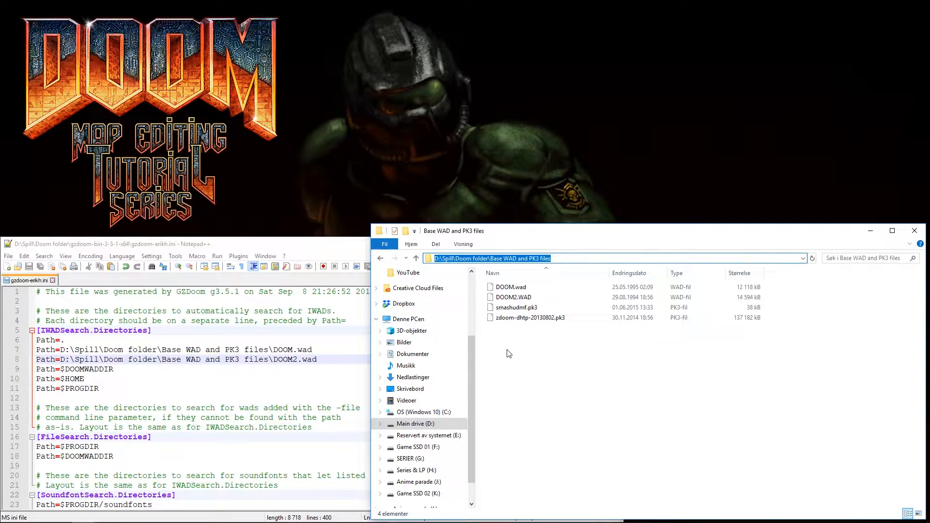
pyautogui.click(499, 321)
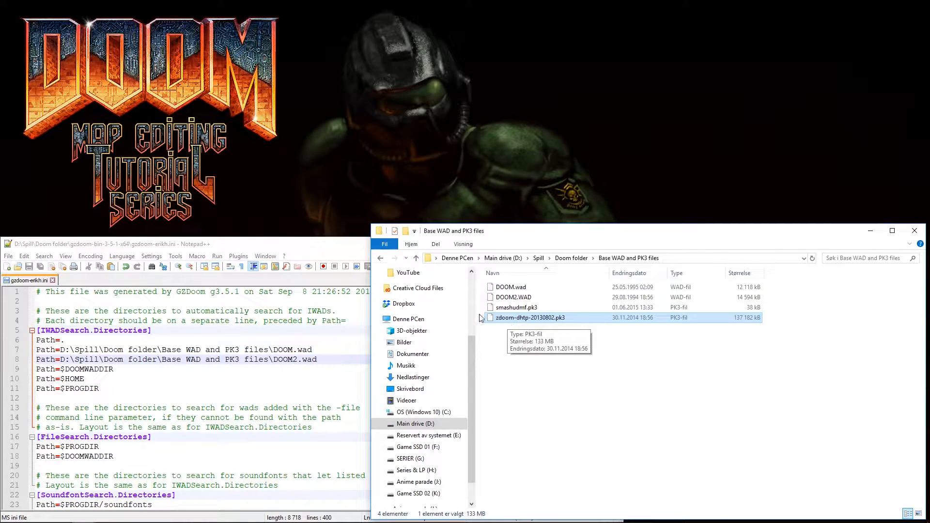
# - Switch to Notepad++, reload the externally modified GZDoom ini file and locate its Autoload sections
pyautogui.click(182, 252)
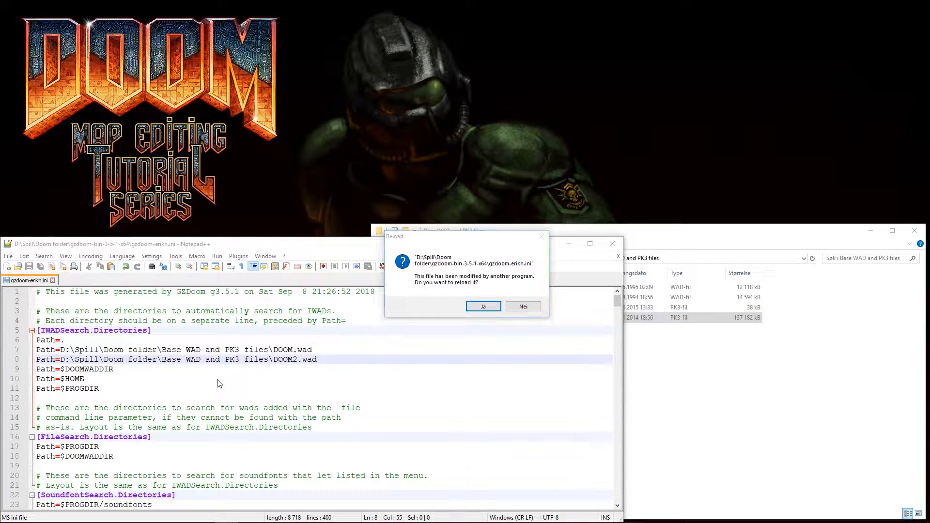
pyautogui.click(482, 308)
pyautogui.scroll(-4, 216, 409)
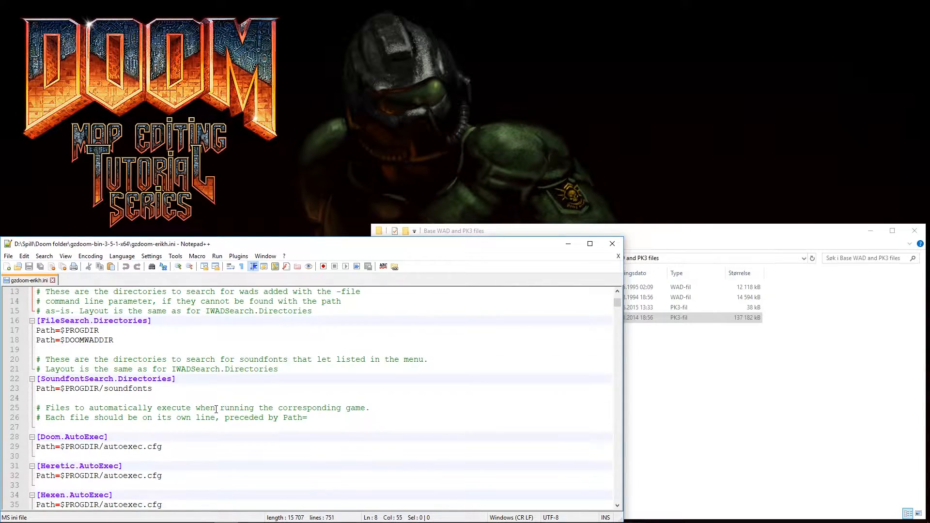
pyautogui.scroll(-4, 216, 410)
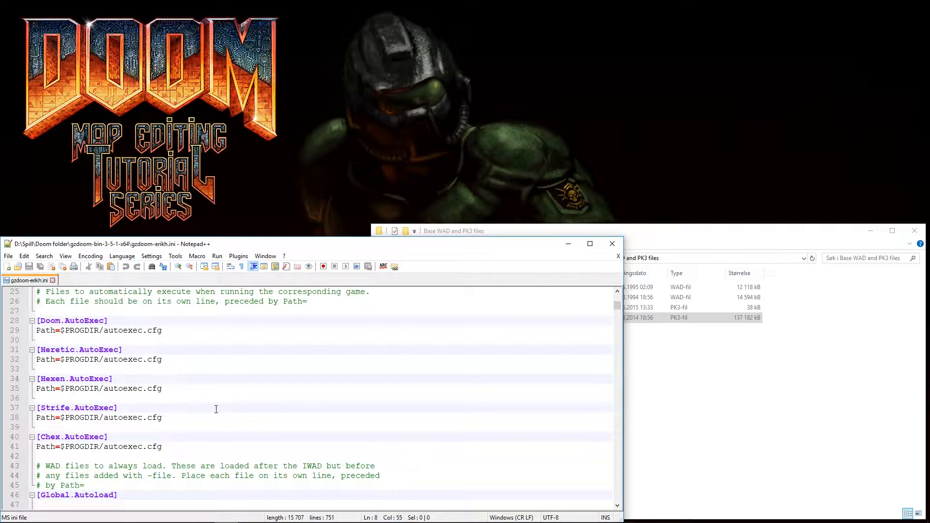
pyautogui.scroll(-5, 216, 410)
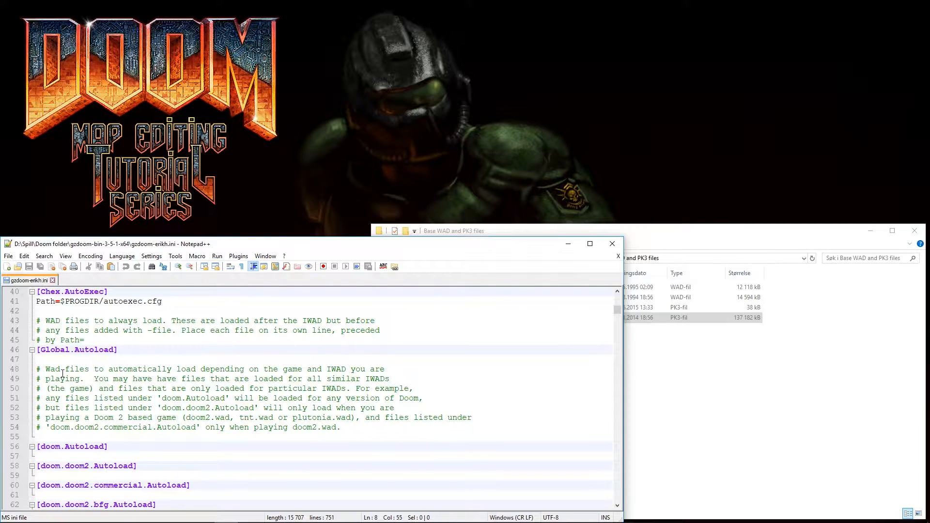
pyautogui.scroll(-10, 62, 374)
pyautogui.scroll(-10, 63, 374)
pyautogui.scroll(-6, 63, 374)
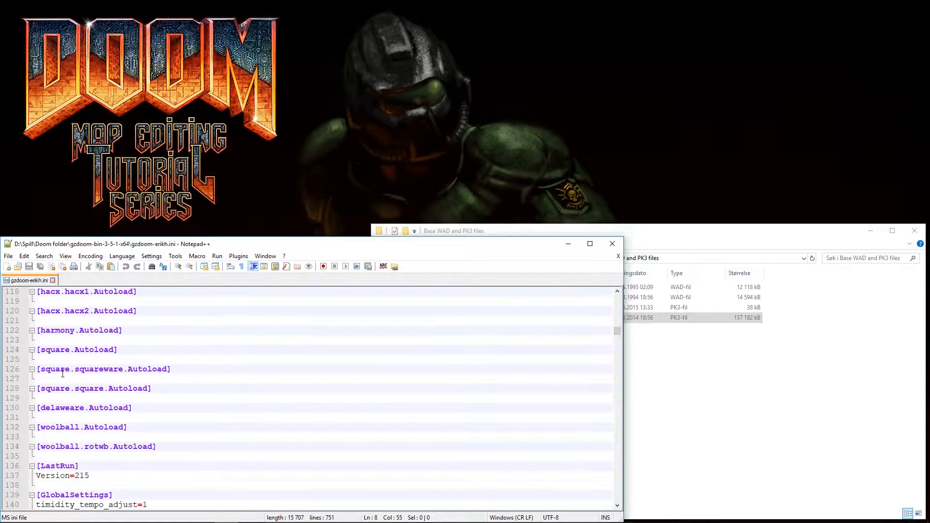
pyautogui.scroll(20, 63, 373)
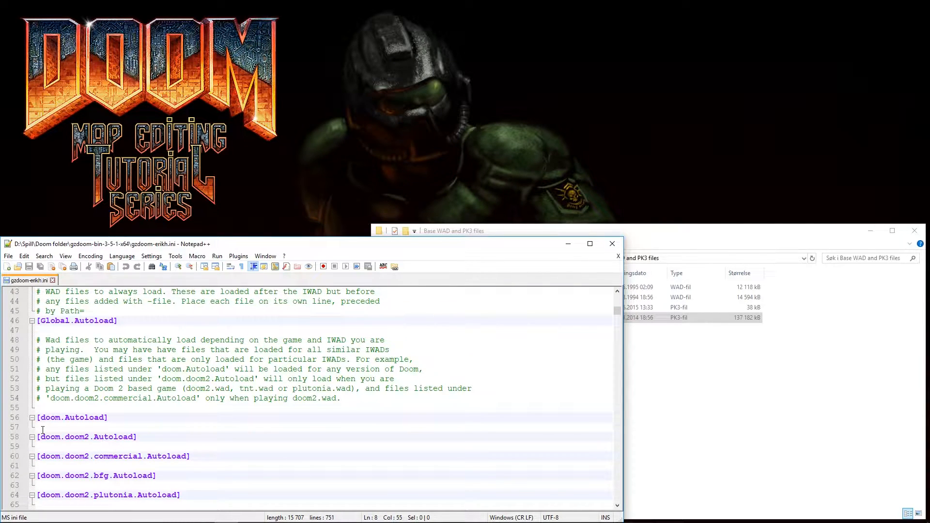
# - Add the line "Path=D:\Spill\Doom folder\Base WAD and PK3 files\" under [doom.Autoload]
pyautogui.click(43, 430)
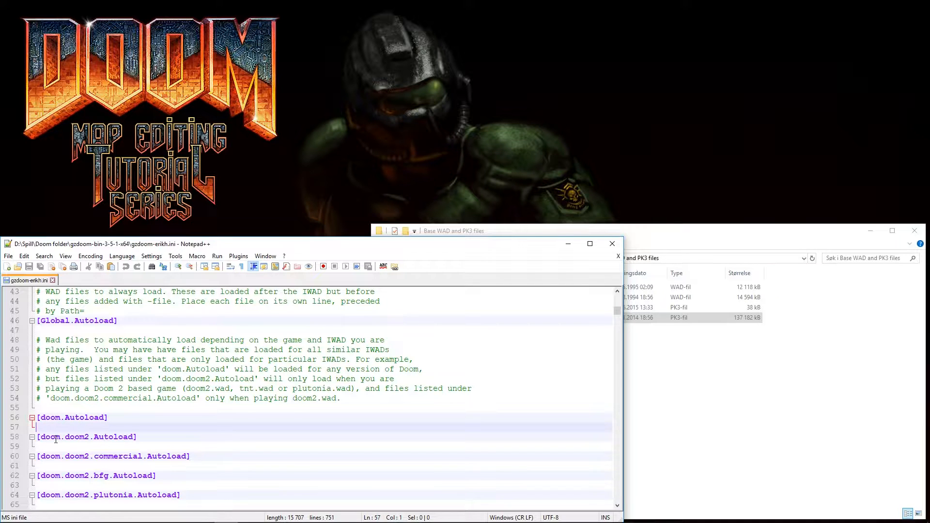
pyautogui.scroll(3, 51, 435)
pyautogui.scroll(2, 56, 440)
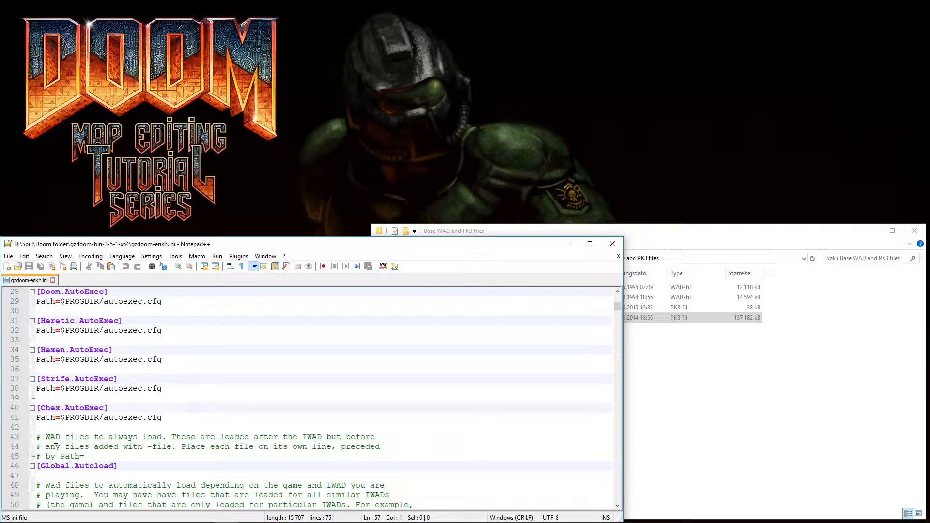
pyautogui.scroll(-4, 56, 439)
pyautogui.scroll(1, 55, 439)
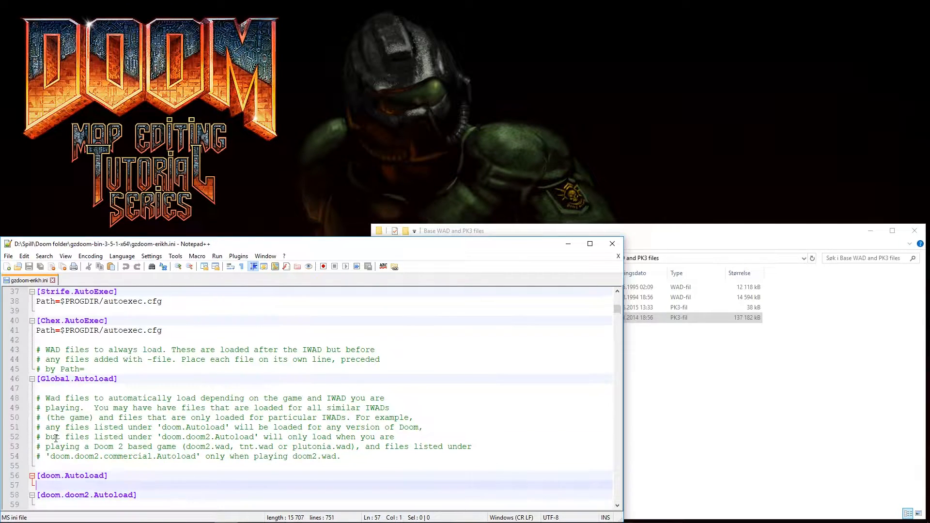
pyautogui.scroll(-1, 55, 438)
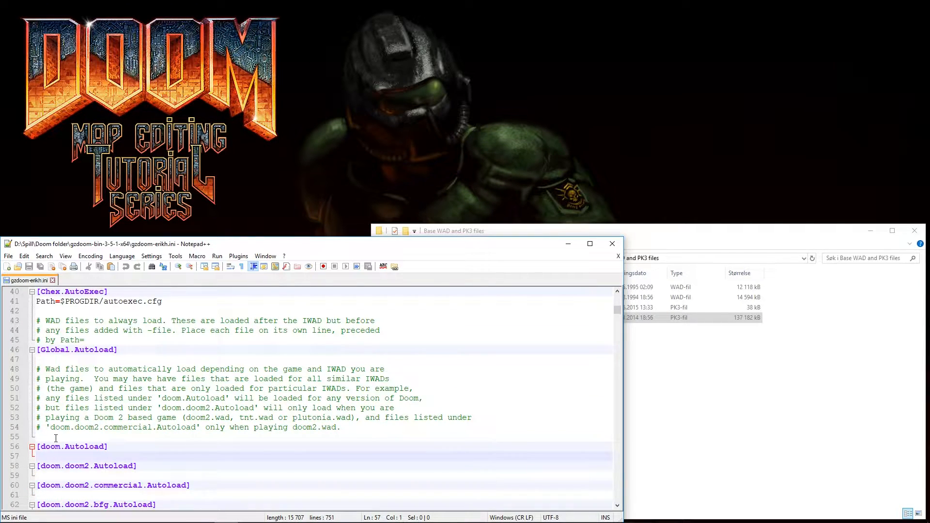
pyautogui.write('Path')
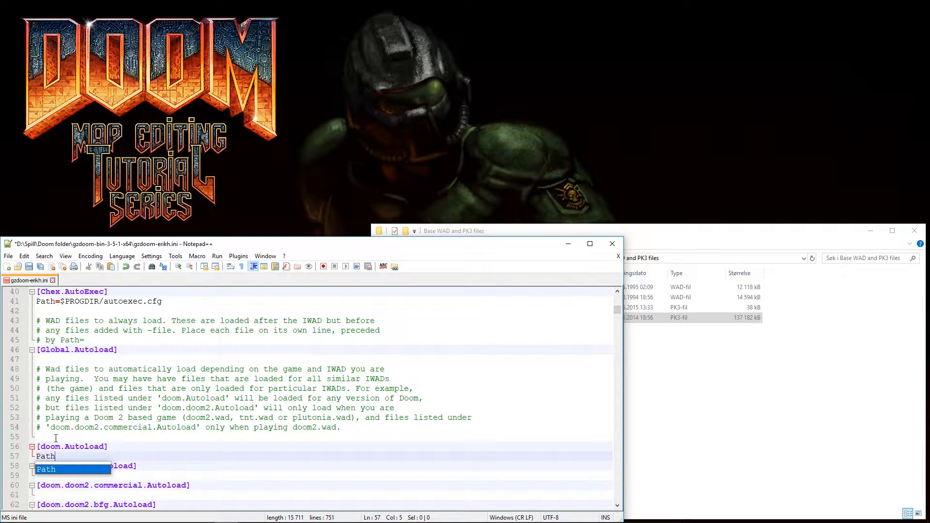
pyautogui.write('=')
pyautogui.write('D:\\Spill\\Doom folder\\Base WAD and PK3 files')
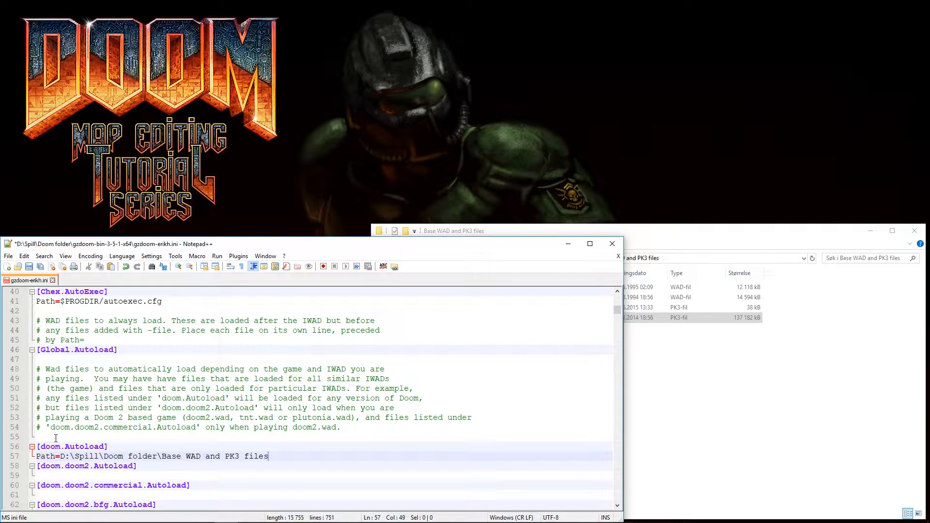
pyautogui.write('\\')
# - Copy the file name zdoom-dhtp-20130802.pk3 from the folder, append it to the [doom.Autoload] path and save the ini file
pyautogui.click(628, 238)
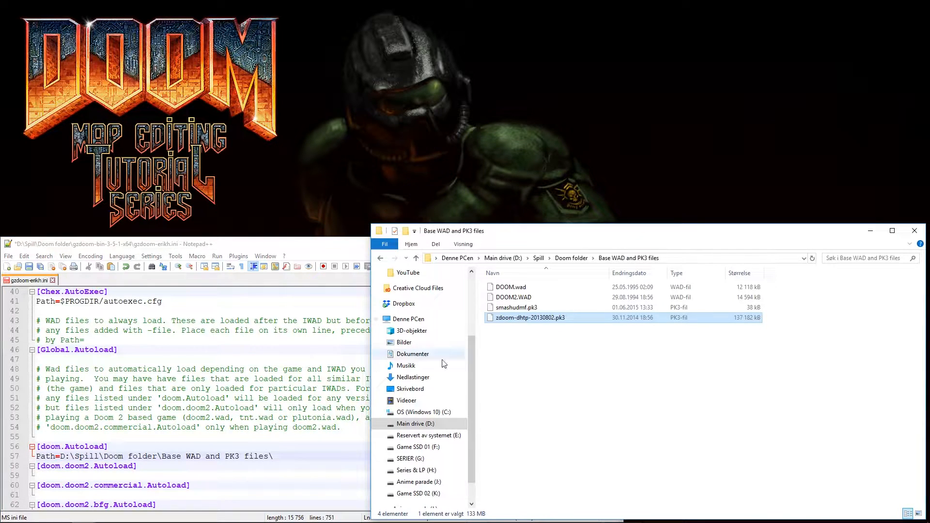
pyautogui.click(534, 320)
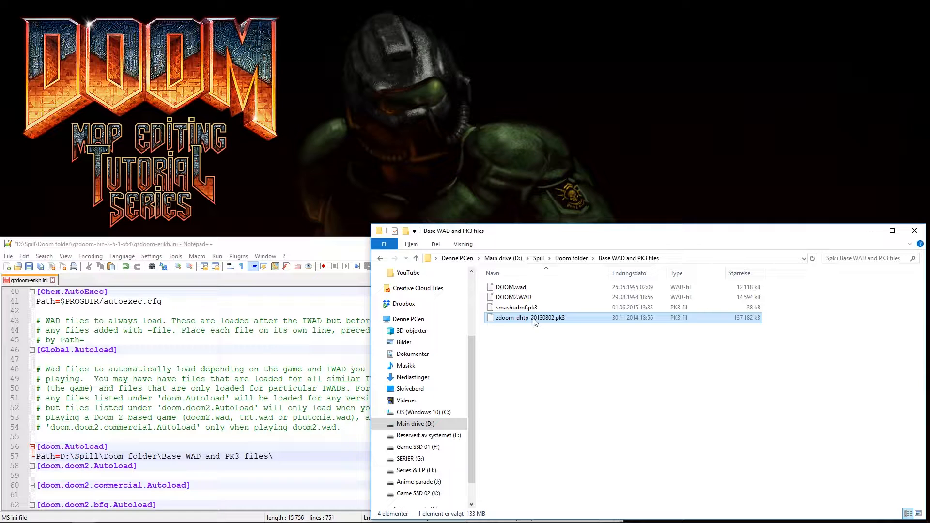
pyautogui.hotkey('ctrl', 'a')
pyautogui.hotkey('ctrl', 'c')
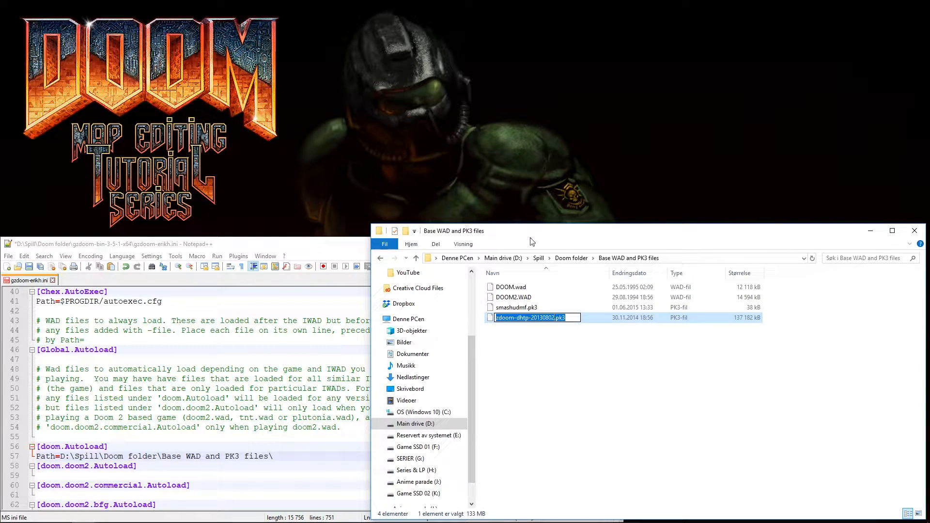
pyautogui.click(554, 233)
pyautogui.click(221, 262)
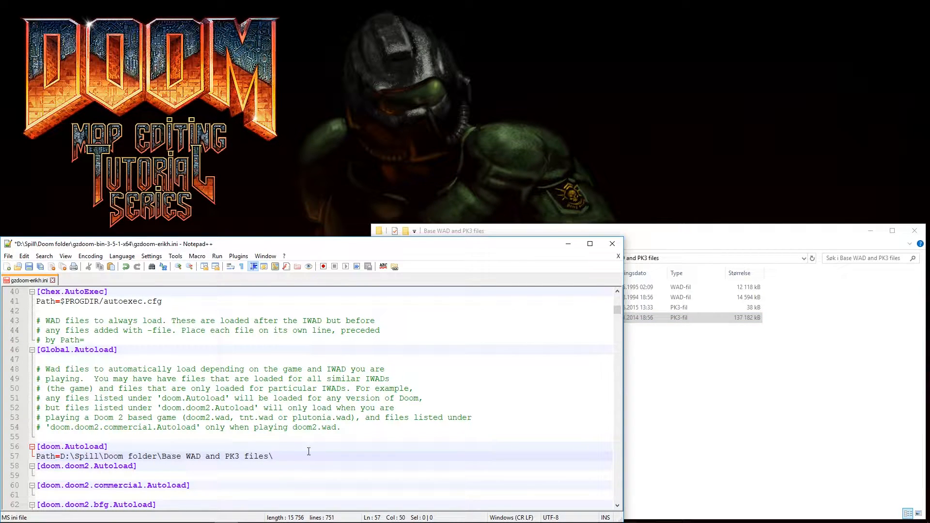
pyautogui.hotkey('ctrl', 'v')
pyautogui.hotkey('ctrl', 's')
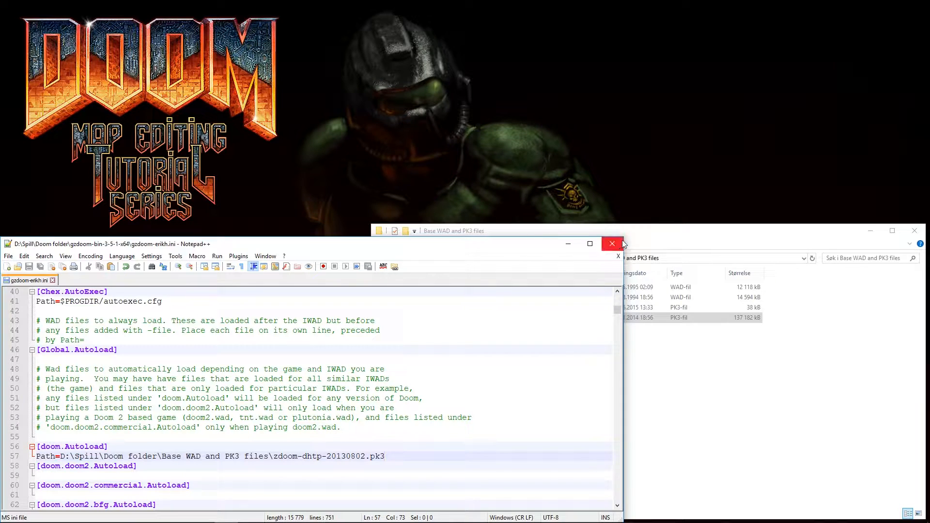
# - Pin gzdoom.exe from the gzdoom-bin-3-5-1-x64 folder to the taskbar, then launch it from there and exit the welcome dialog
pyautogui.click(644, 236)
pyautogui.click(380, 257)
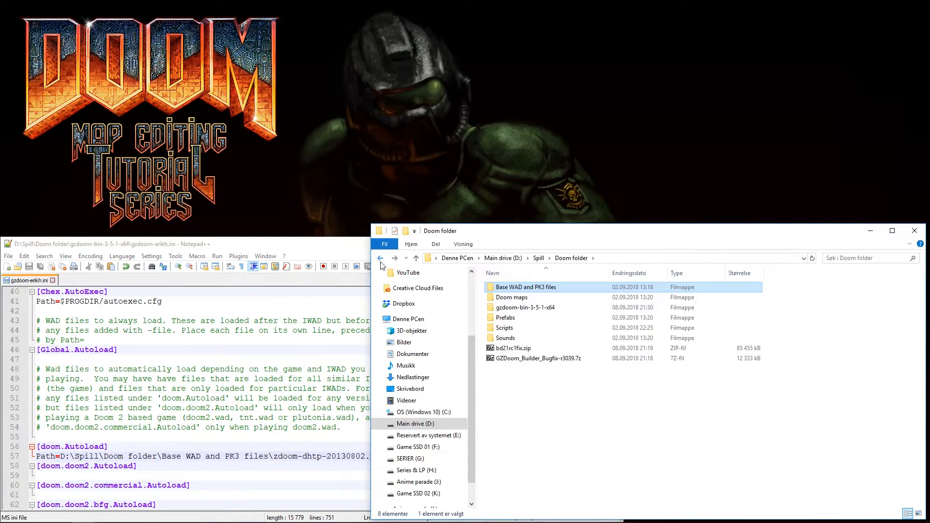
pyautogui.click(381, 258)
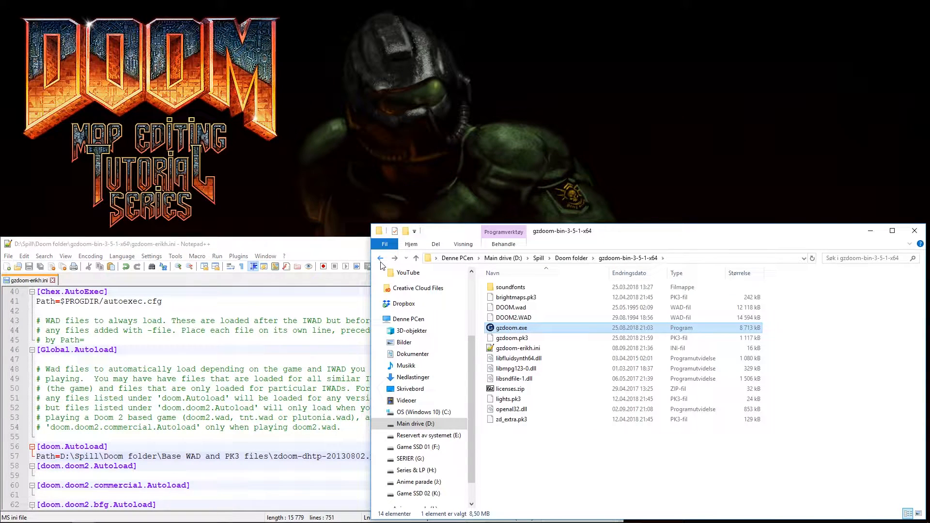
pyautogui.rightClick(516, 332)
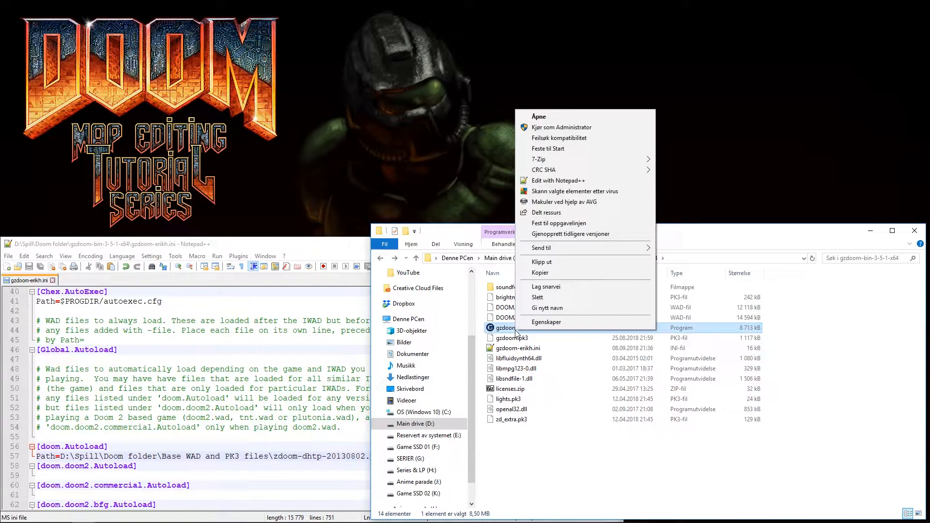
pyautogui.click(551, 224)
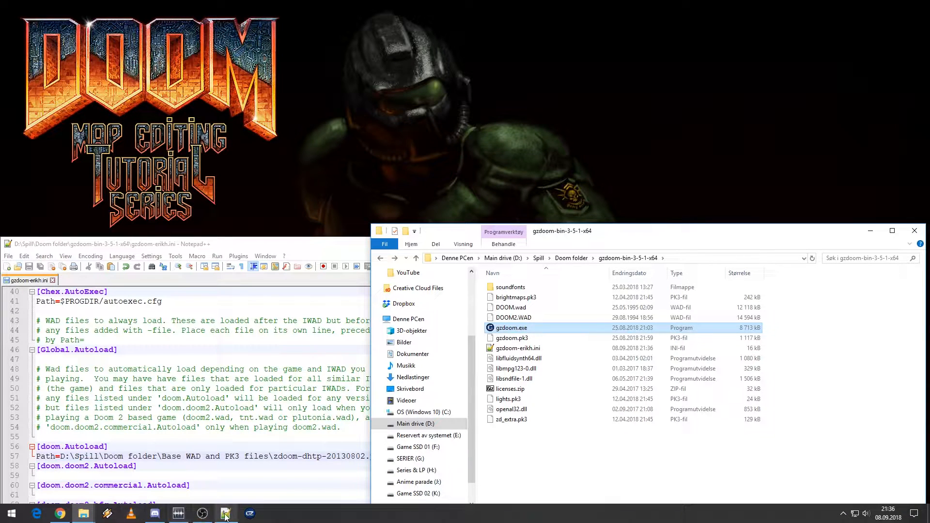
pyautogui.click(251, 515)
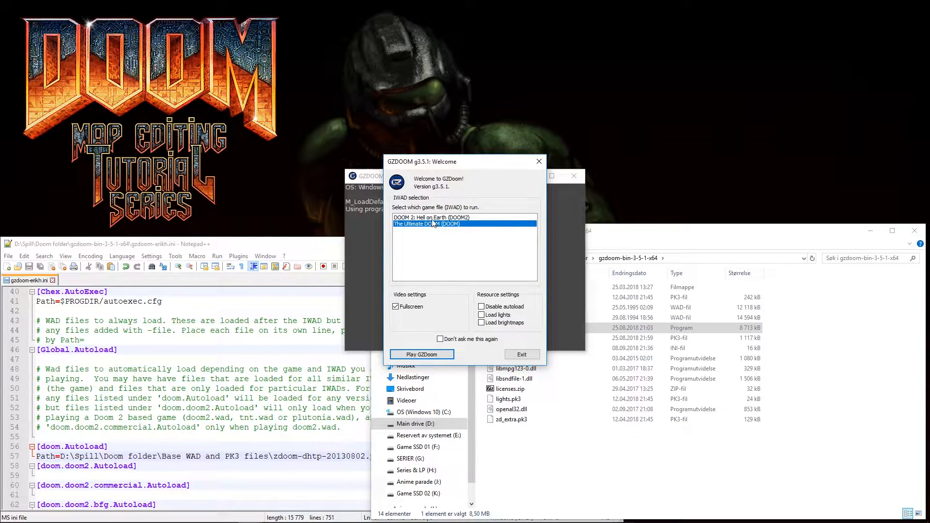
pyautogui.click(522, 356)
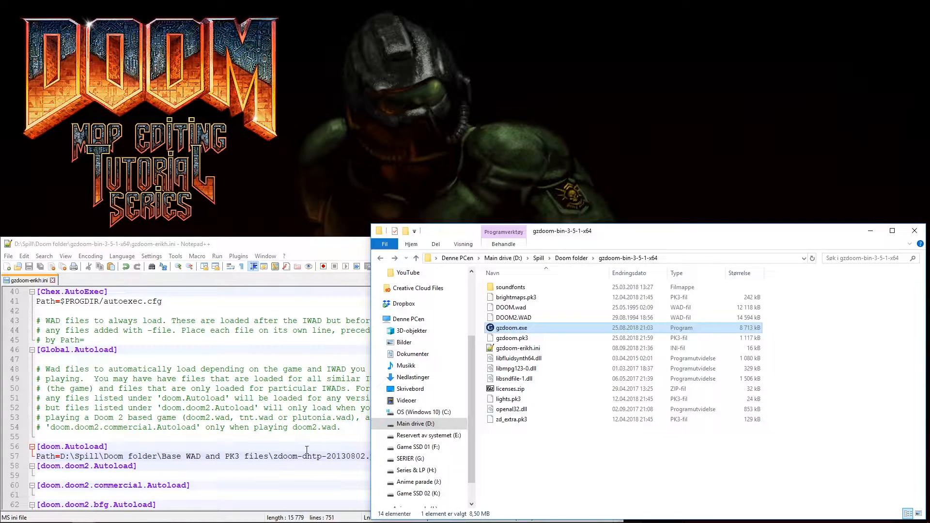
# - Copy the complete Path line from [doom.Autoload] into the [doom.doom2.Autoload] section and save the ini file
pyautogui.click(358, 460)
pyautogui.moveTo(388, 457); pyautogui.dragTo(35, 458)
pyautogui.hotkey('ctrl', 'c')
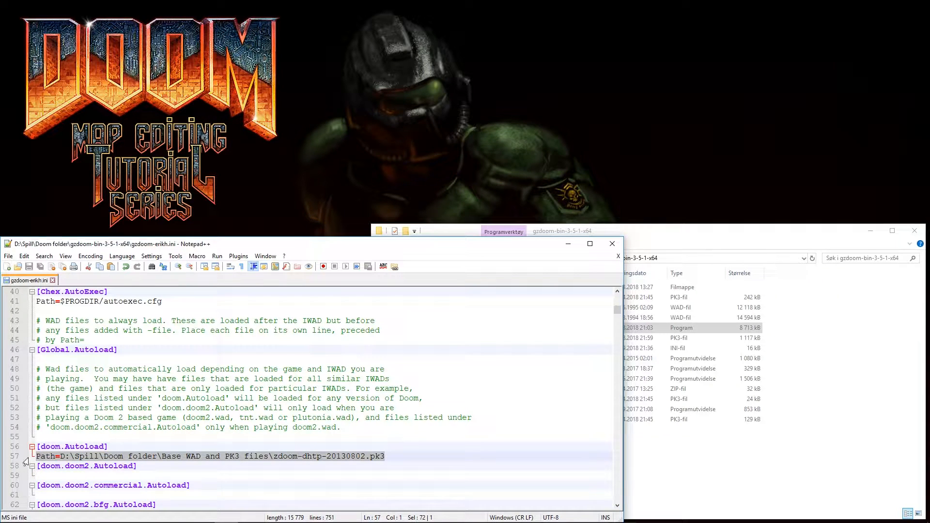
pyautogui.click(50, 475)
pyautogui.hotkey('ctrl', 'v')
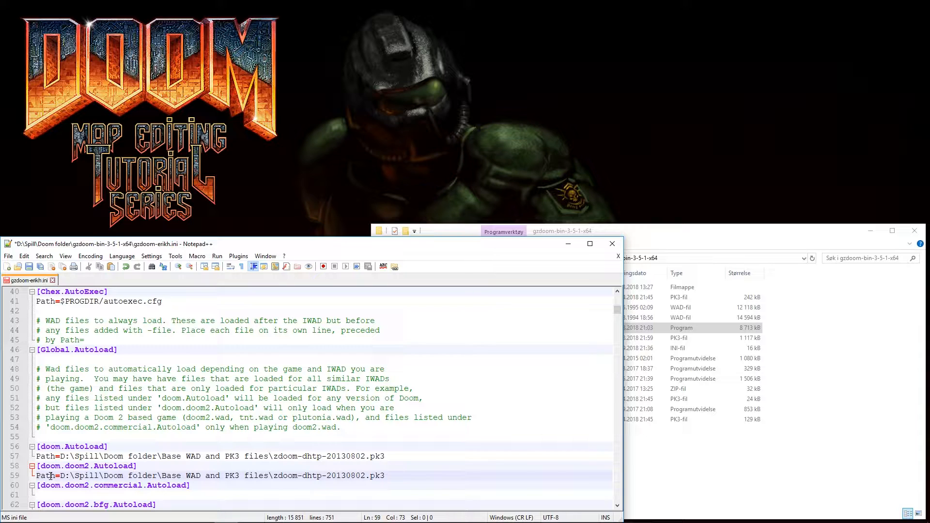
pyautogui.hotkey('ctrl', 's')
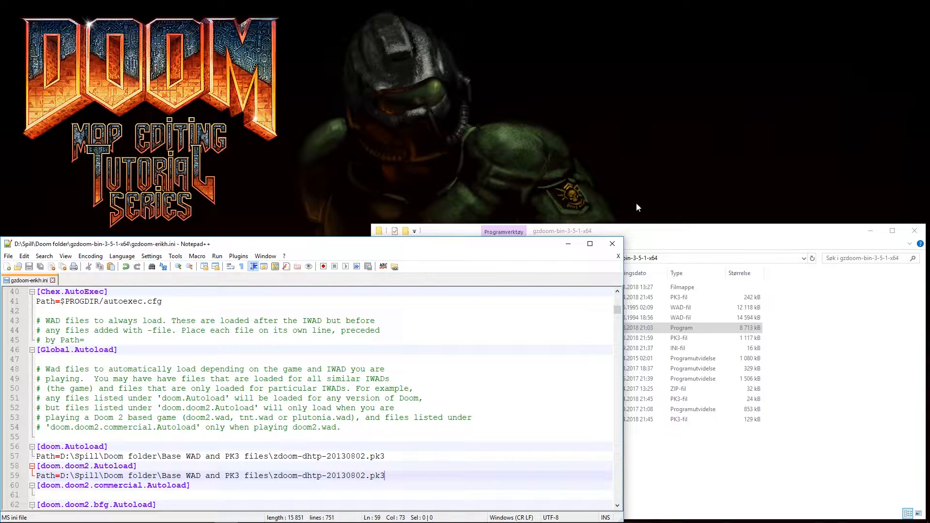
# - Launch GZDoom with The Ultimate DOOM and start a new game in the Knee-Deep in the Dead episode
pyautogui.click(633, 233)
pyautogui.moveTo(84, 521)
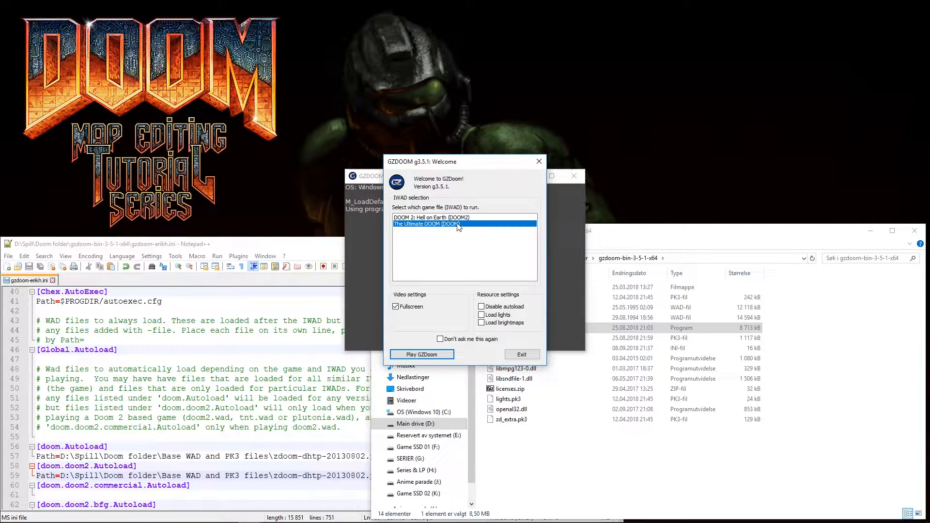
pyautogui.click(445, 354)
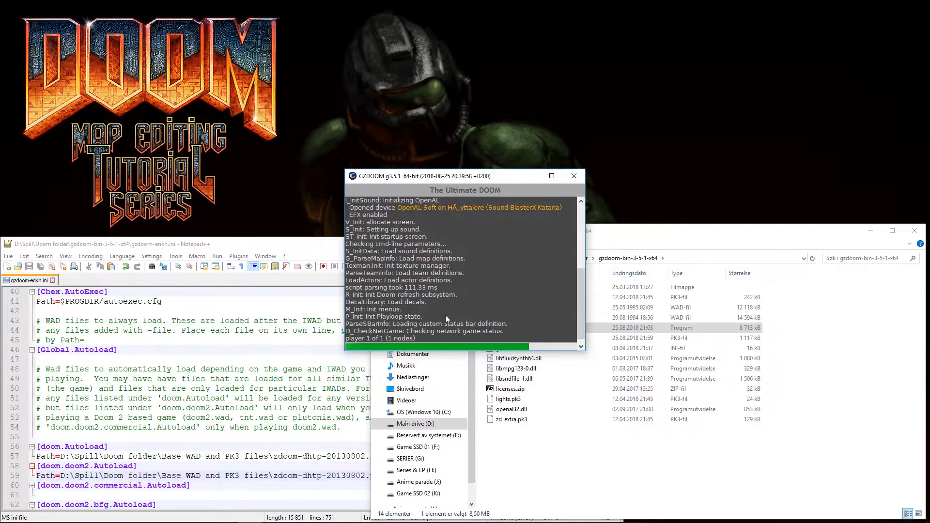
pyautogui.press('Return')
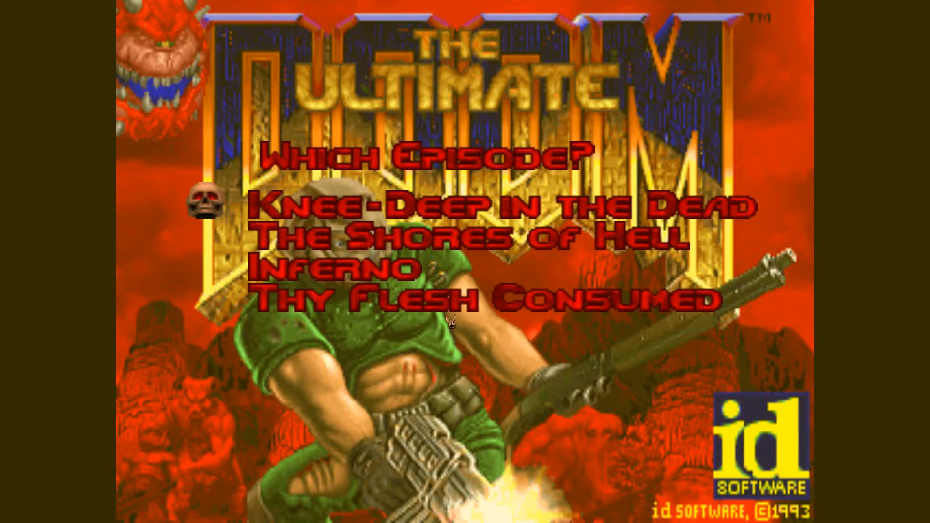
pyautogui.press('Return')
pyautogui.press('Return')
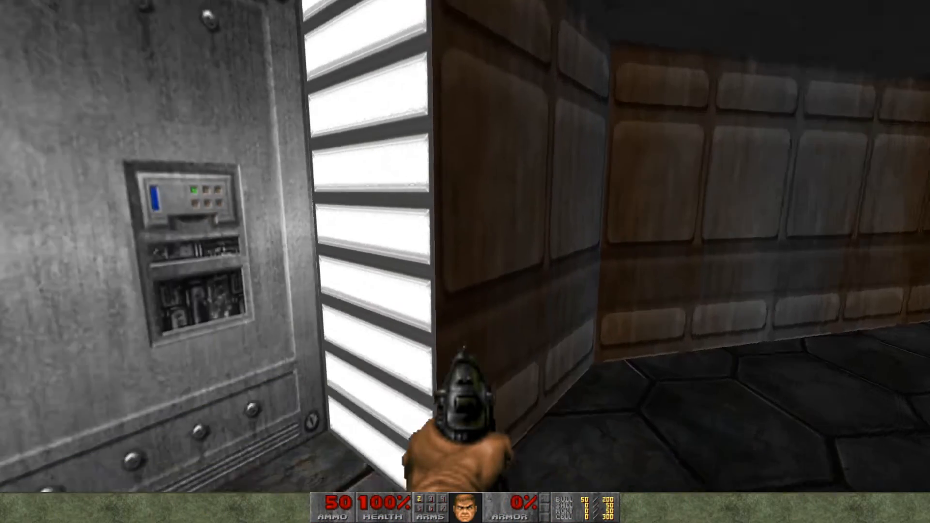
# - Walk through the starting room past the health bonus to examine the wall, floor and pillar textures
pyautogui.press('w')
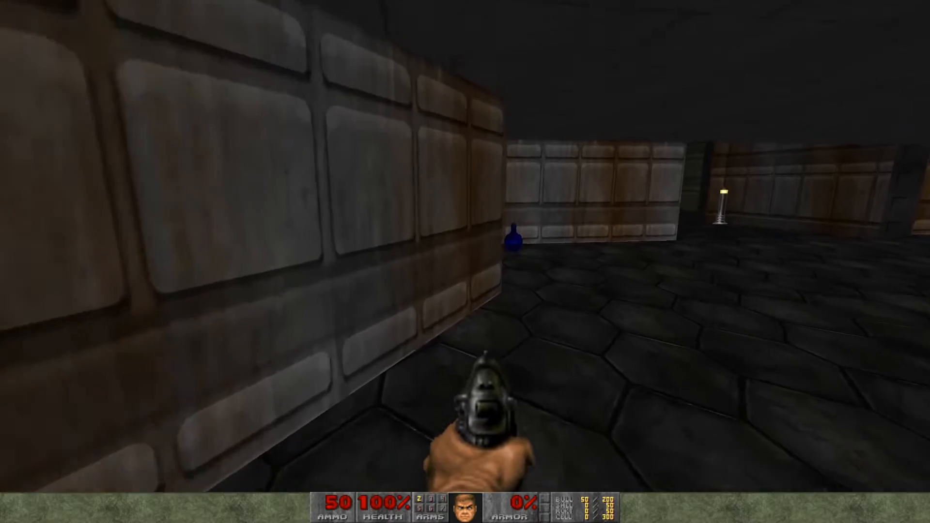
pyautogui.press('w')
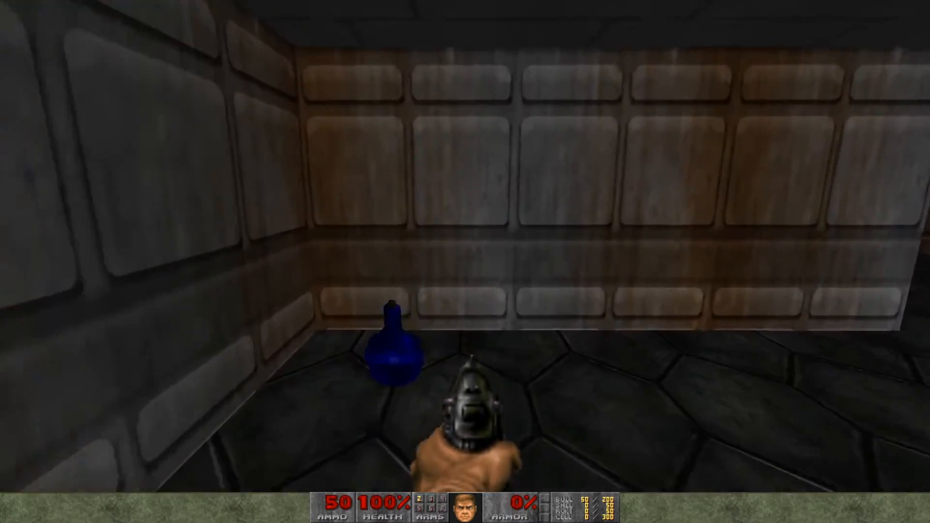
pyautogui.press('a')
pyautogui.press('d')
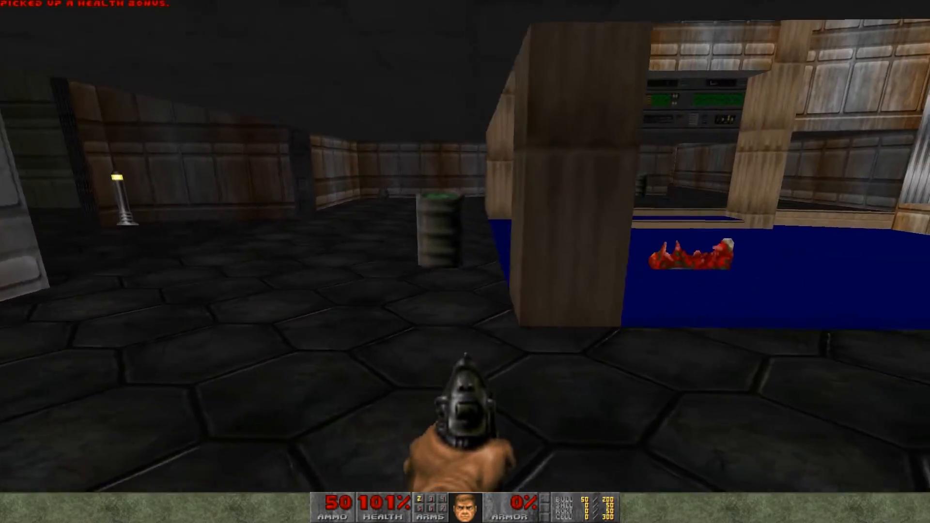
pyautogui.press('w')
pyautogui.press('a')
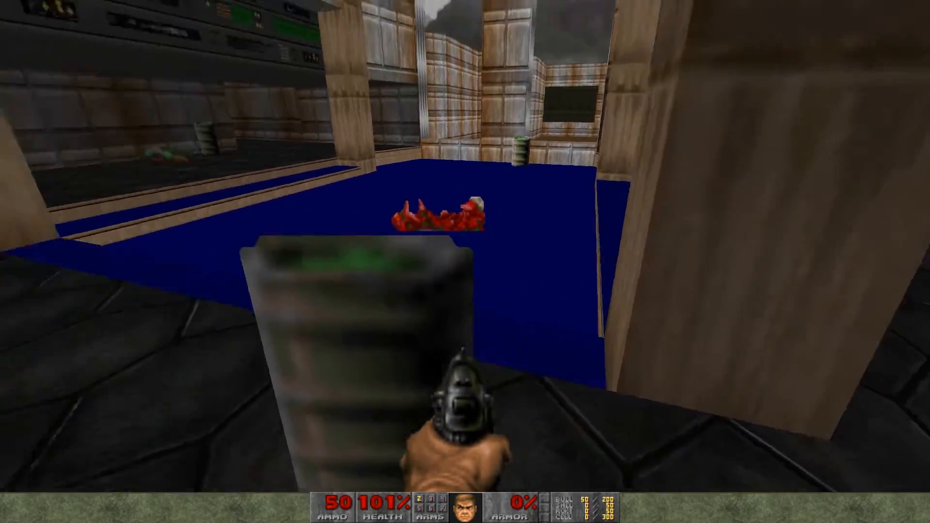
# - Shoot the barrel beside the blue pool, look over the surrounding textures and quit the game
pyautogui.press('s')
pyautogui.press('s')
pyautogui.click(465, 262)
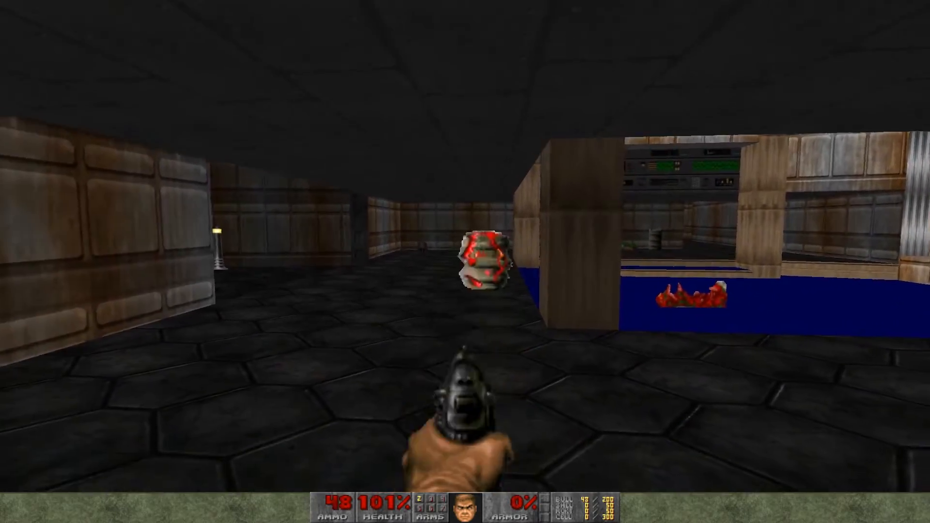
pyautogui.press('w')
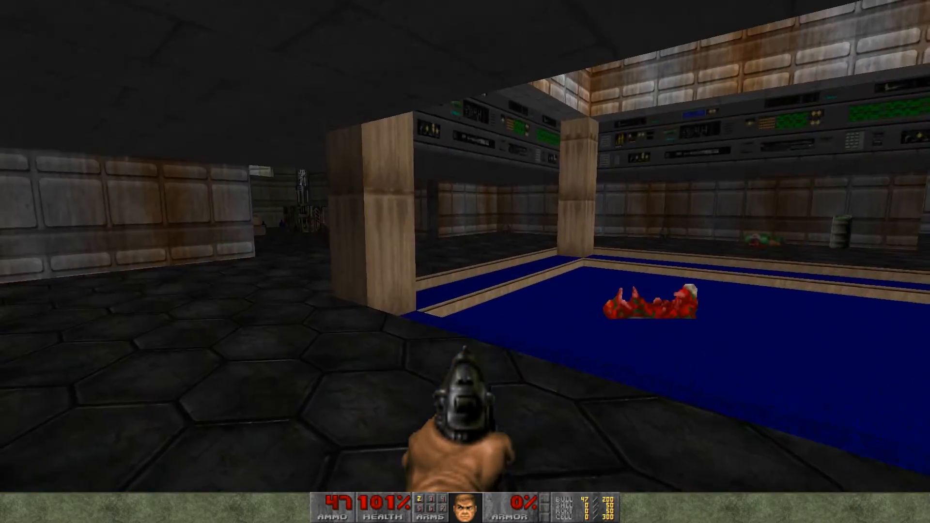
pyautogui.press('w')
pyautogui.press('Escape')
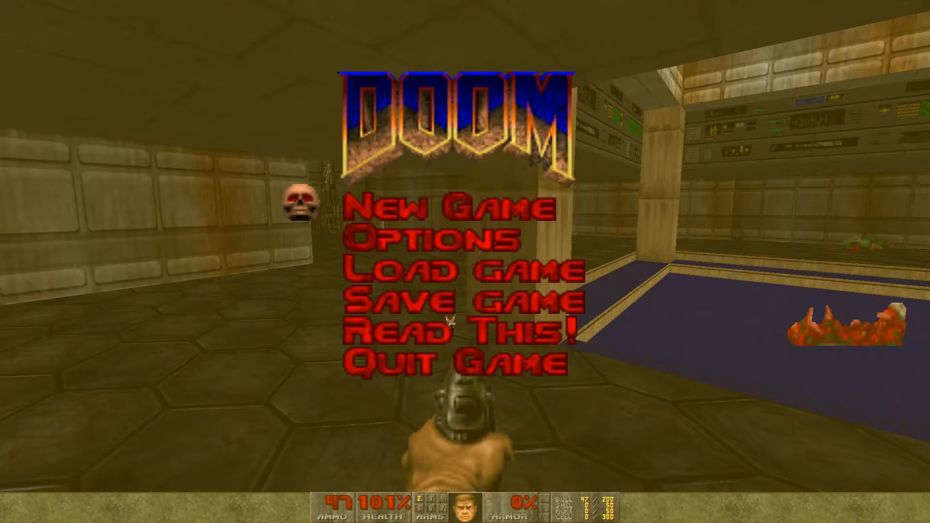
pyautogui.press('Return')
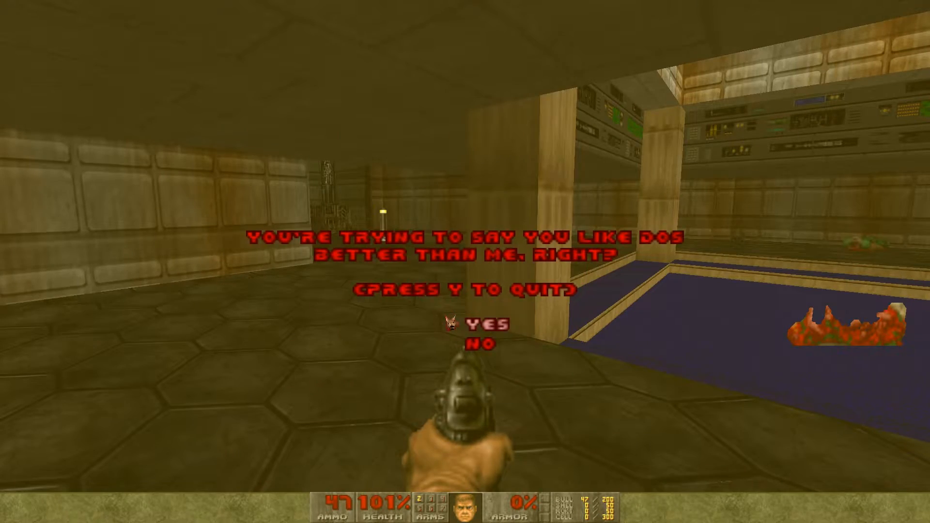
pyautogui.press('y')
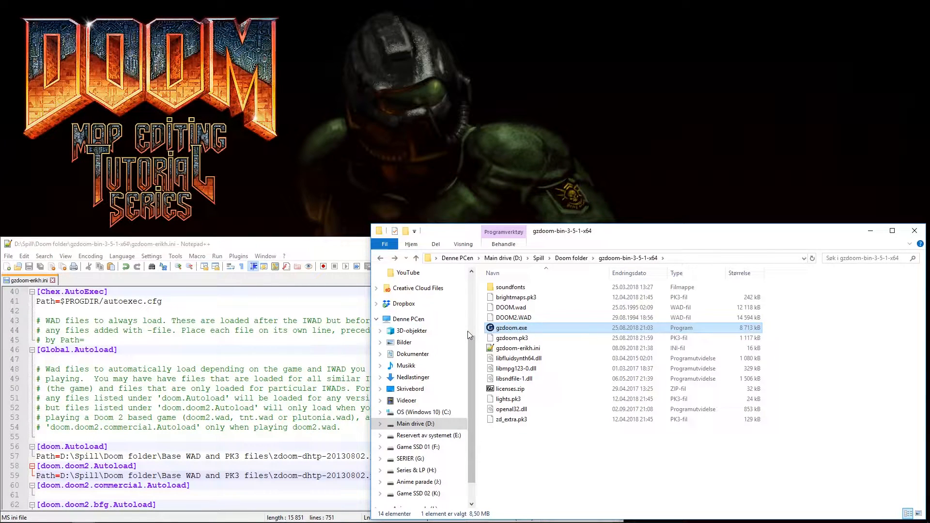
# - Launch GZDoom with DOOM 2: Hell on Earth and start a new game
pyautogui.moveTo(88, 522)
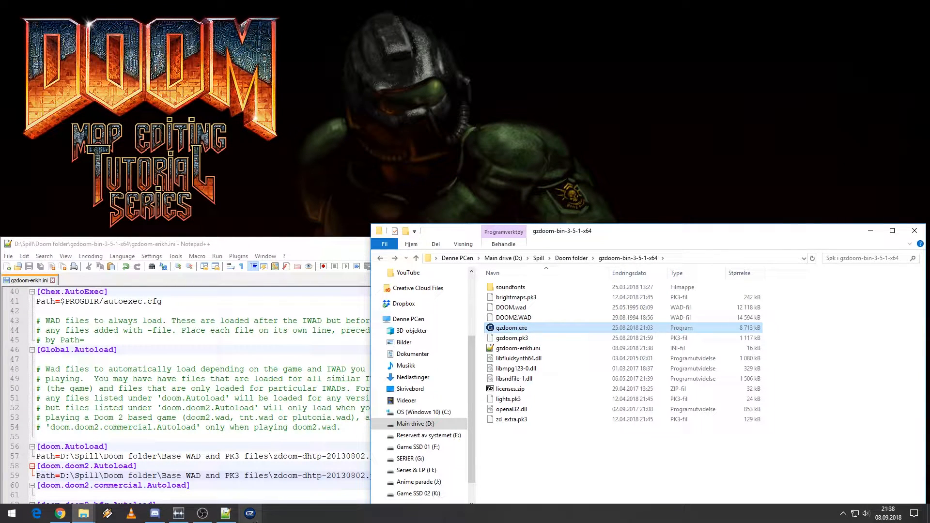
pyautogui.click(250, 514)
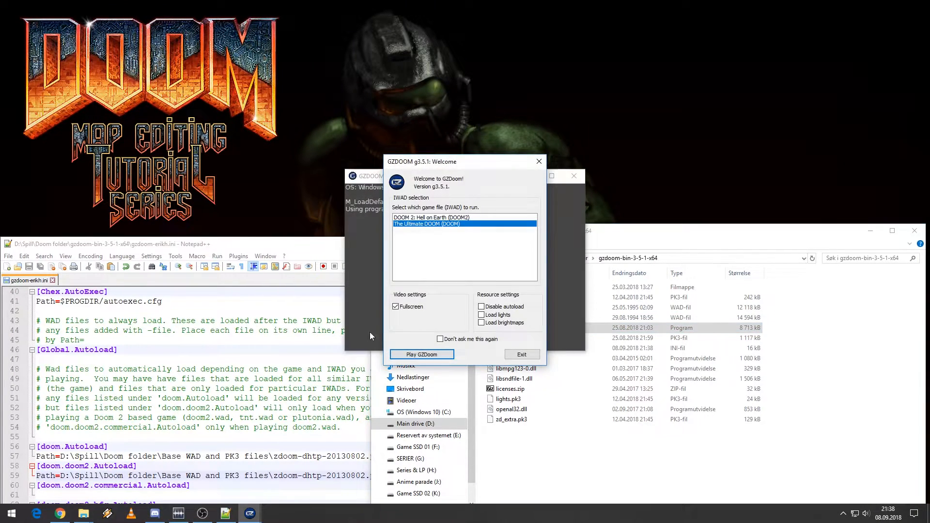
pyautogui.click(441, 218)
pyautogui.click(418, 355)
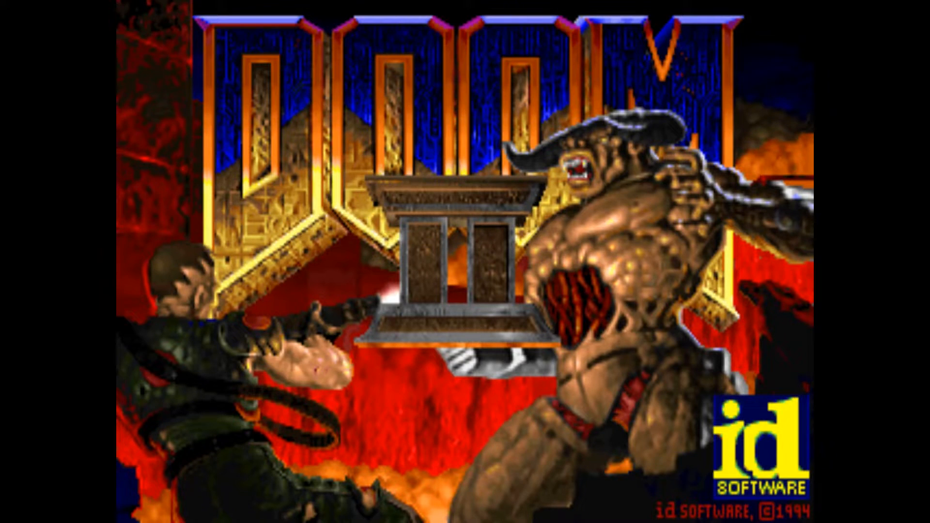
pyautogui.press('Escape')
pyautogui.press('Return')
pyautogui.press('Return')
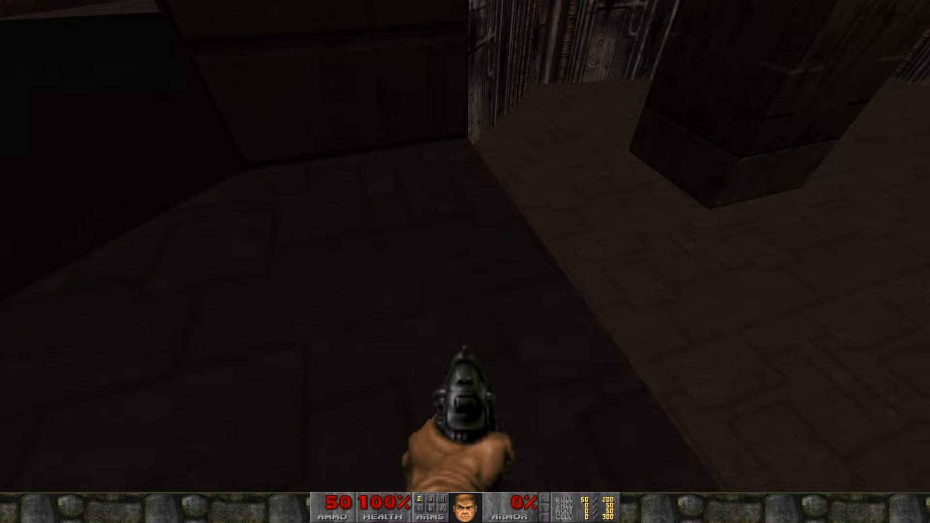
# - Walk out to the railed balcony to examine its textures and pick up the chainsaw
pyautogui.press('w')
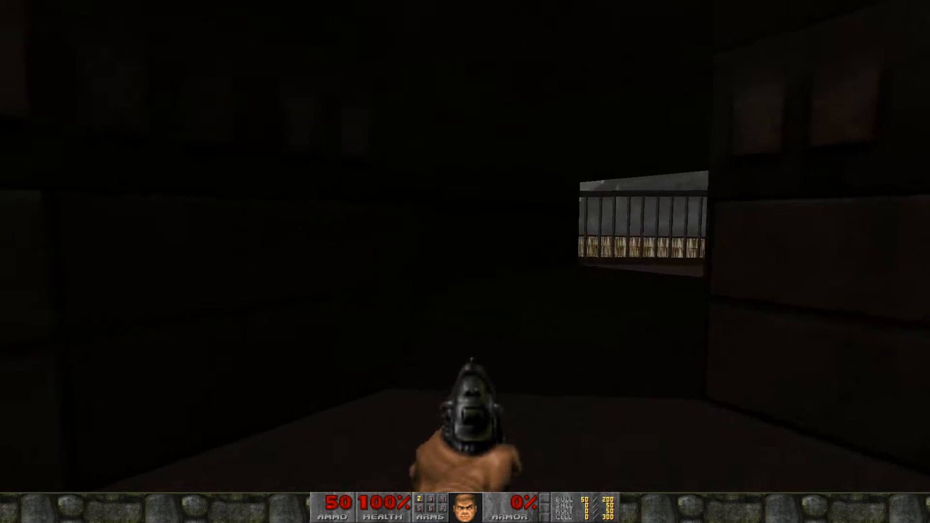
pyautogui.press('w')
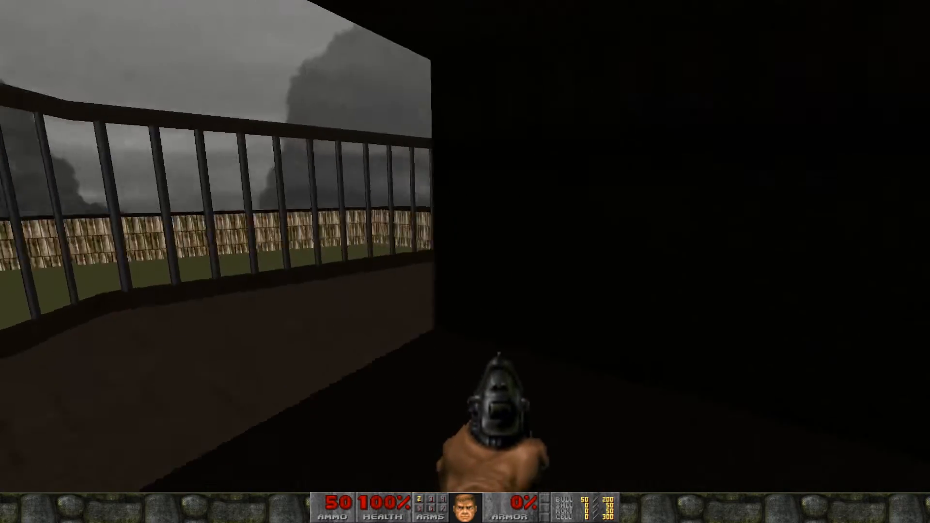
pyautogui.press('w')
pyautogui.press('w')
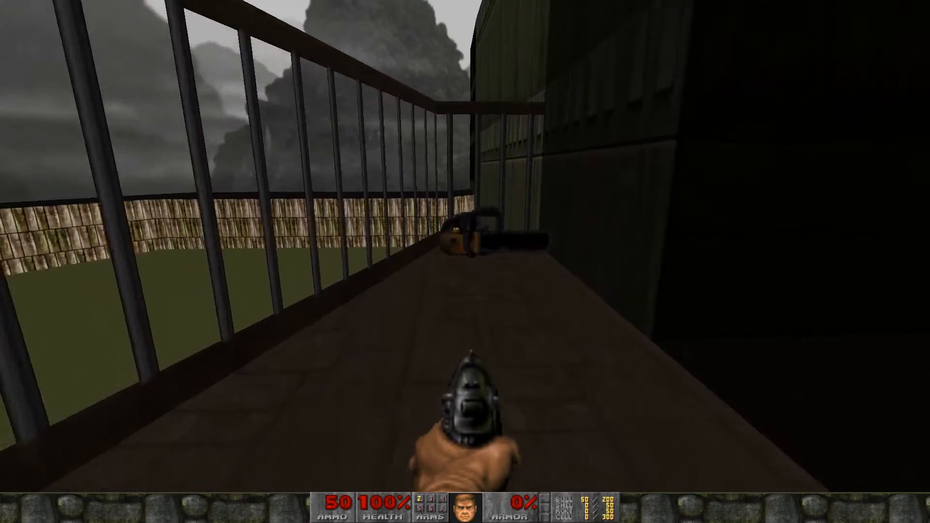
pyautogui.press('w')
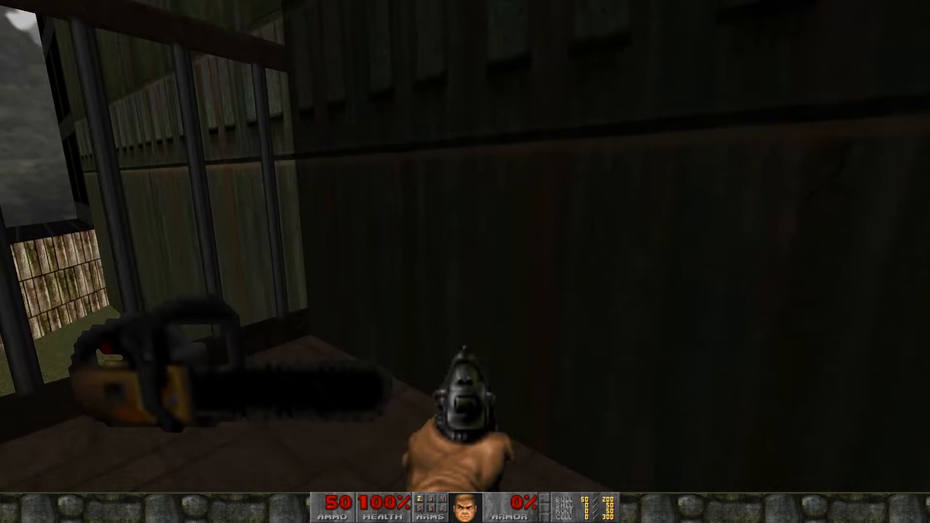
pyautogui.press('w')
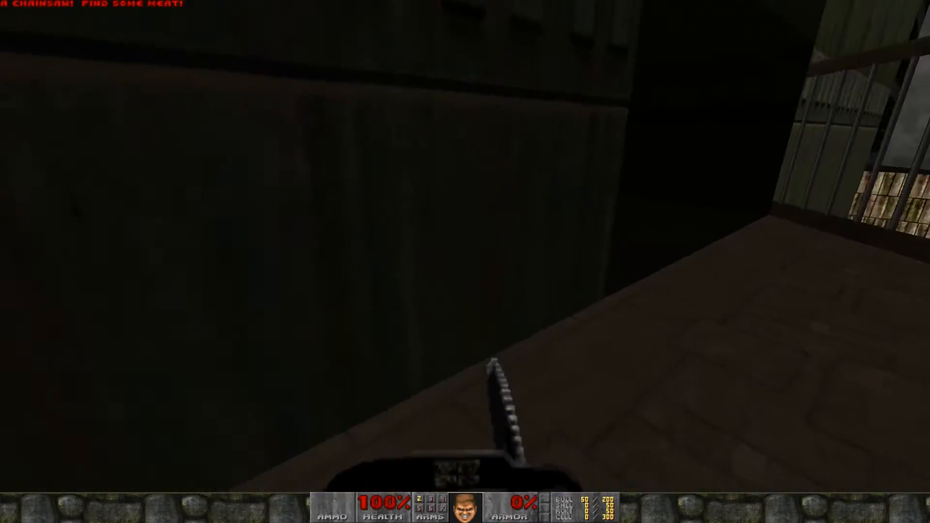
# - Return through the dark passage to the main room to check its textures, and quit the game
pyautogui.press('w')
pyautogui.press('w')
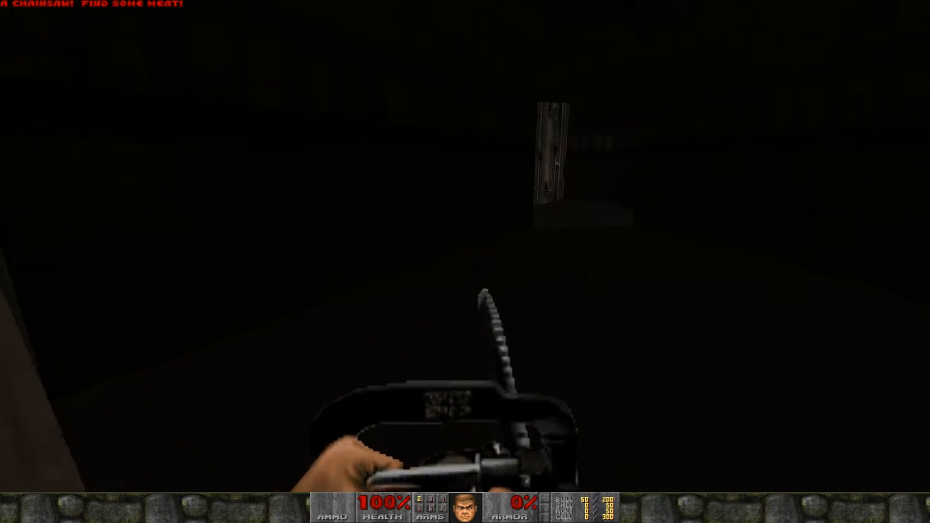
pyautogui.press('w')
pyautogui.press('Escape')
pyautogui.click(341, 347)
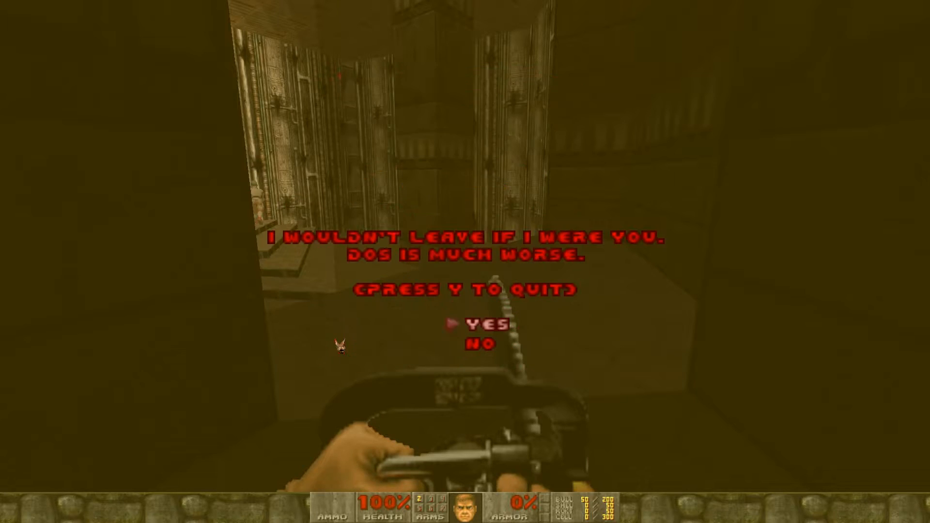
pyautogui.press('y')
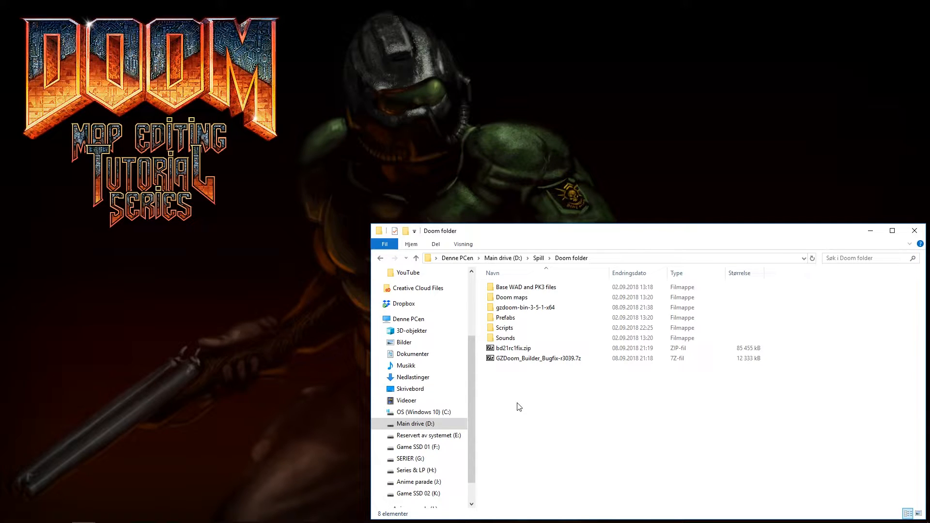
# - Extract GZDoom_Builder_Bugfix-r3039.7z into its own folder with 7-Zip and delete the archive permanently
pyautogui.rightClick(491, 357)
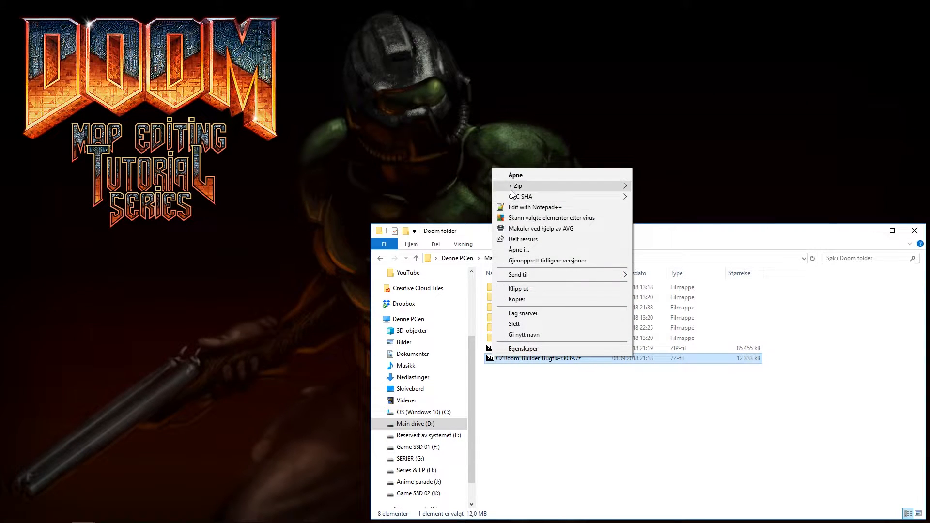
pyautogui.moveTo(516, 188)
pyautogui.moveTo(665, 199)
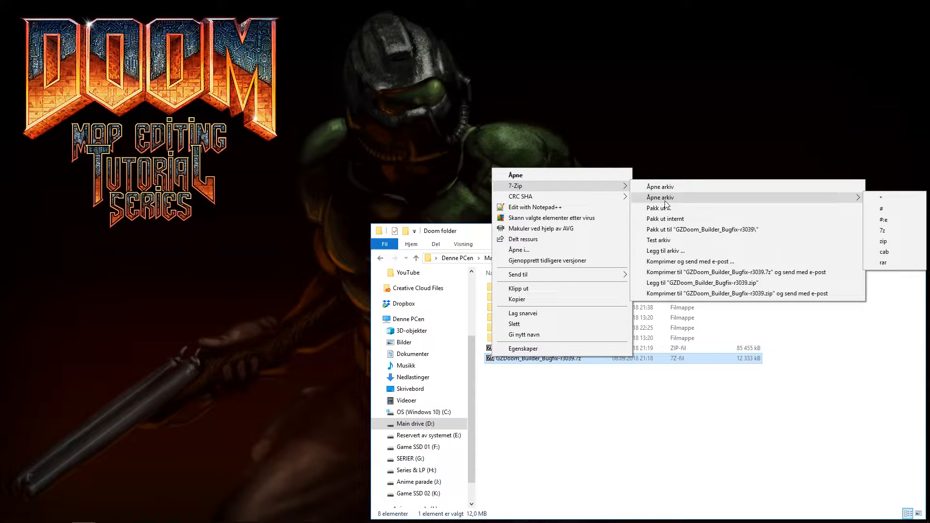
pyautogui.click(696, 234)
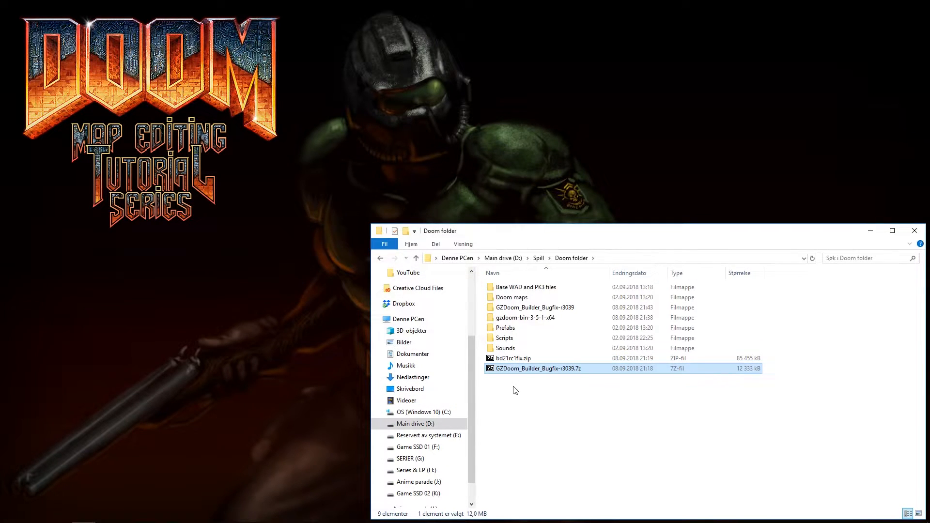
pyautogui.press('Delete')
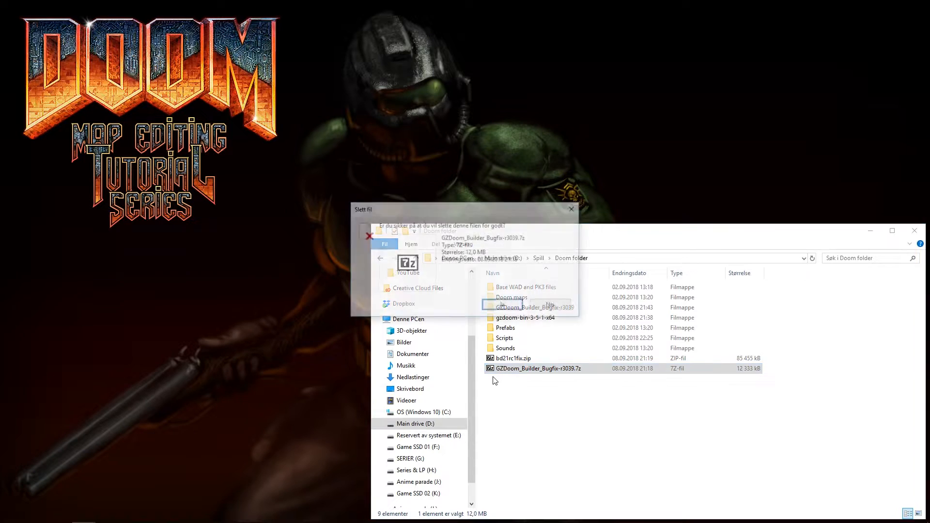
pyautogui.press('Return')
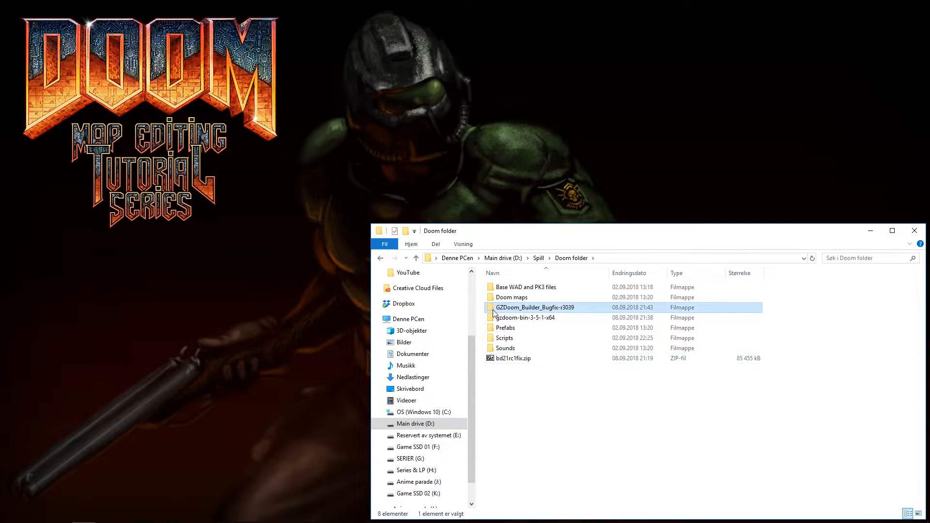
# - Pin Builder.exe from the GZDoom_Builder_Bugfix-r3039 folder to the taskbar and launch it from there
pyautogui.doubleClick(514, 308)
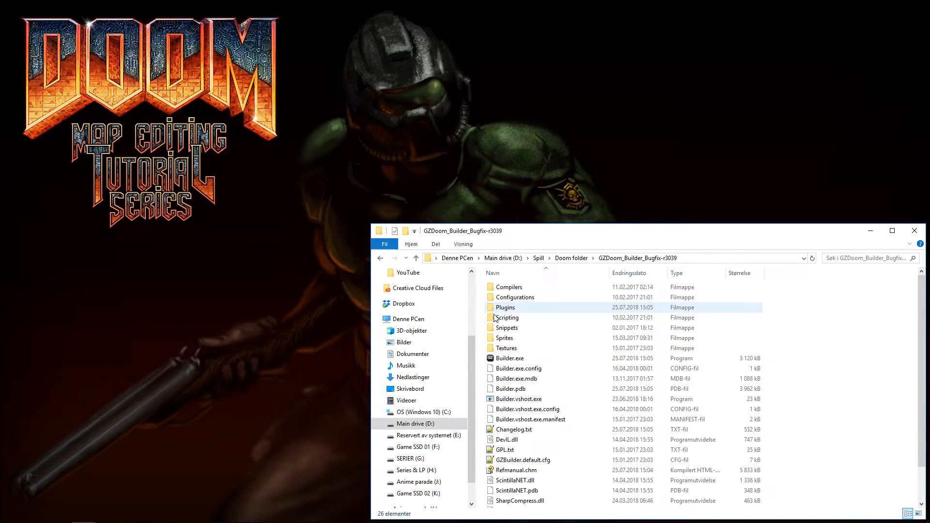
pyautogui.rightClick(496, 359)
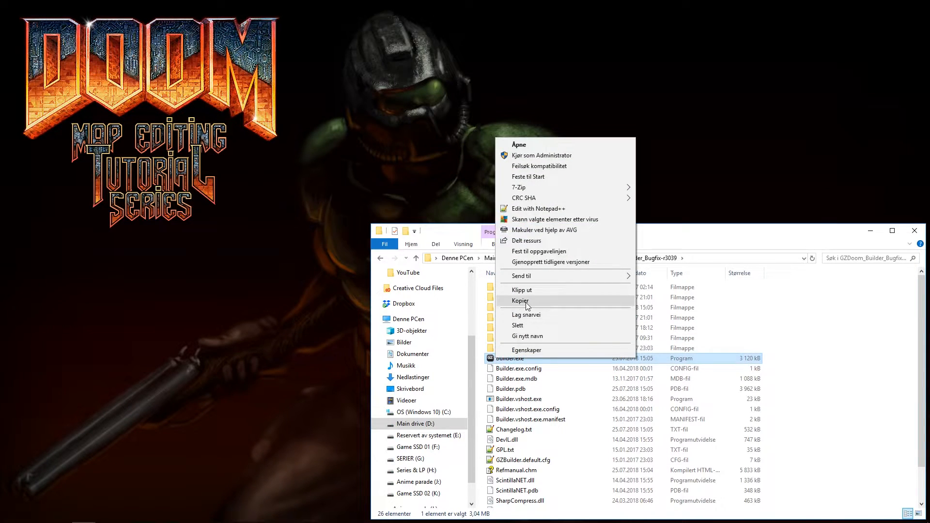
pyautogui.click(535, 252)
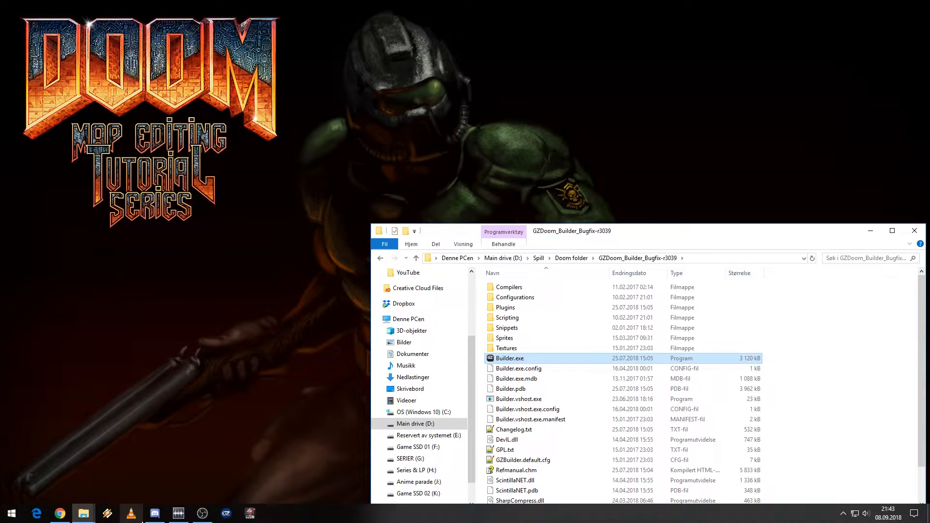
pyautogui.click(251, 517)
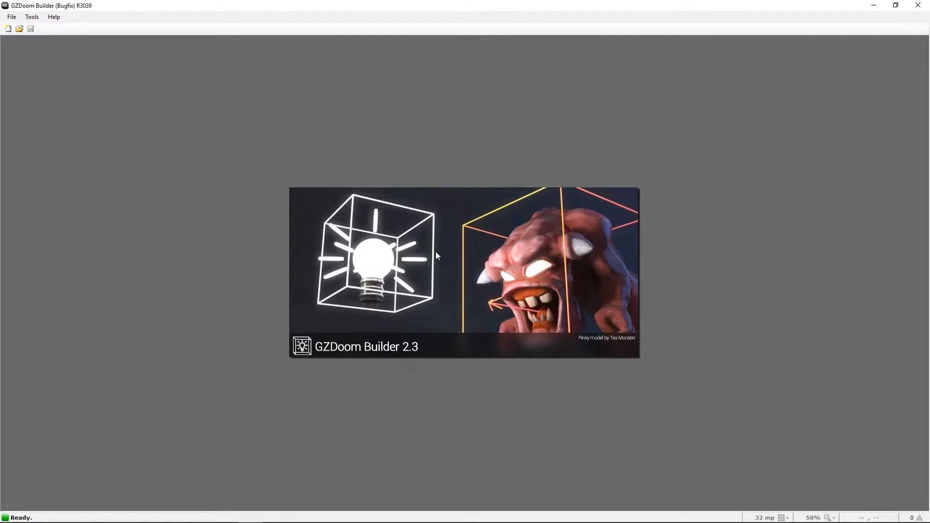
# - Open the game configurations and remove all existing resources from GZDoom: Doom 2 (UDMF)
pyautogui.click(8, 19)
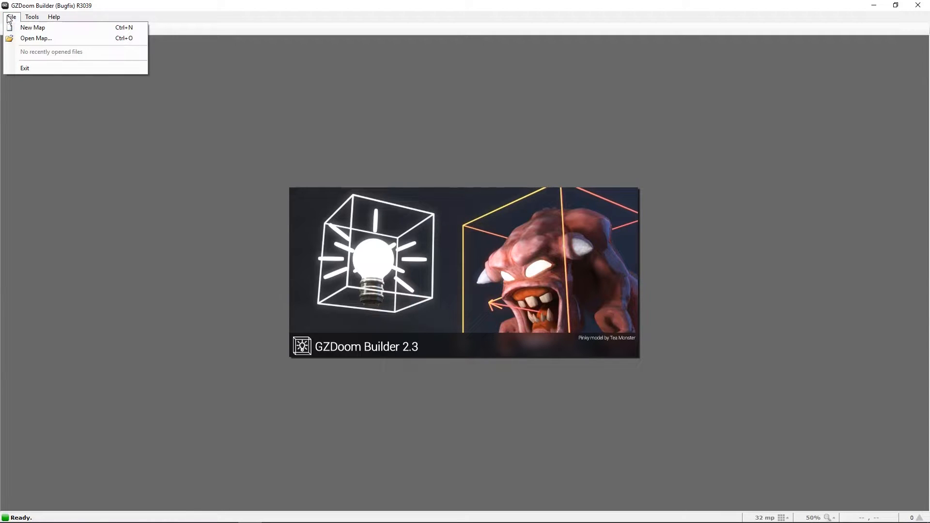
pyautogui.moveTo(32, 18)
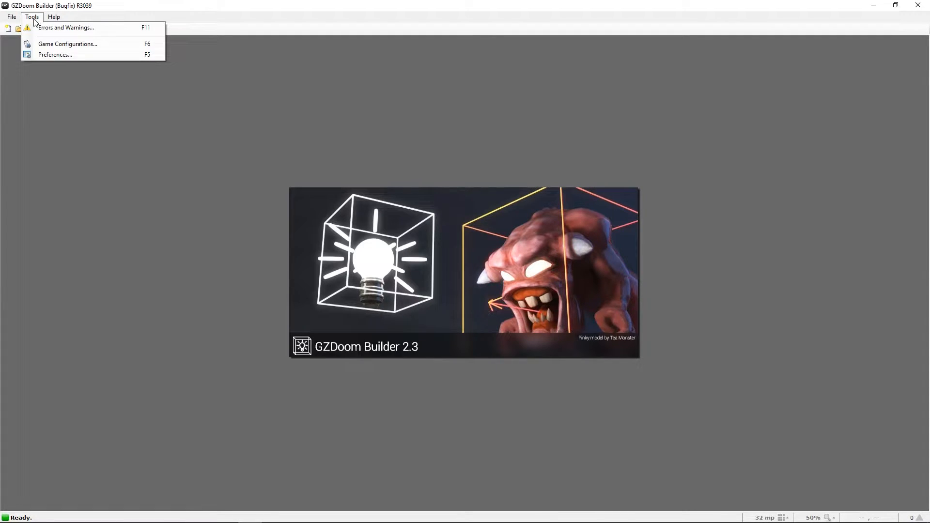
pyautogui.click(59, 44)
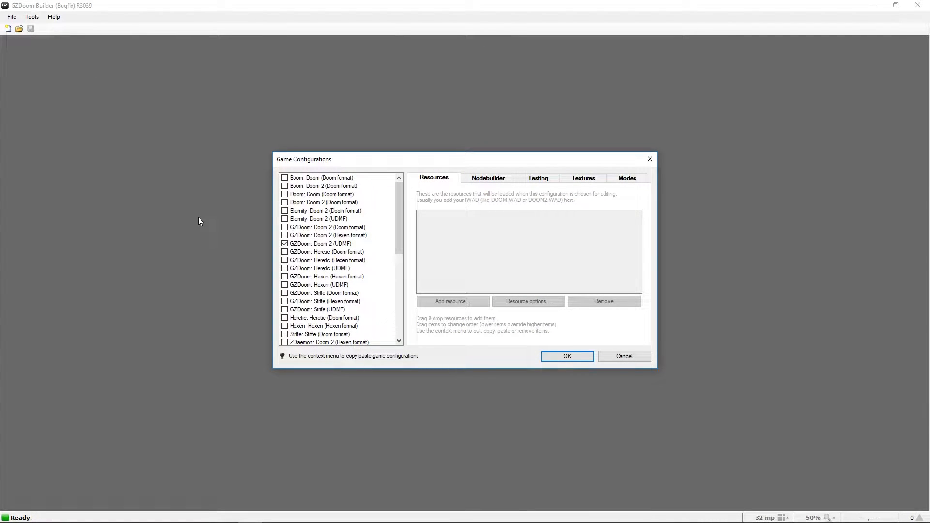
pyautogui.click(347, 243)
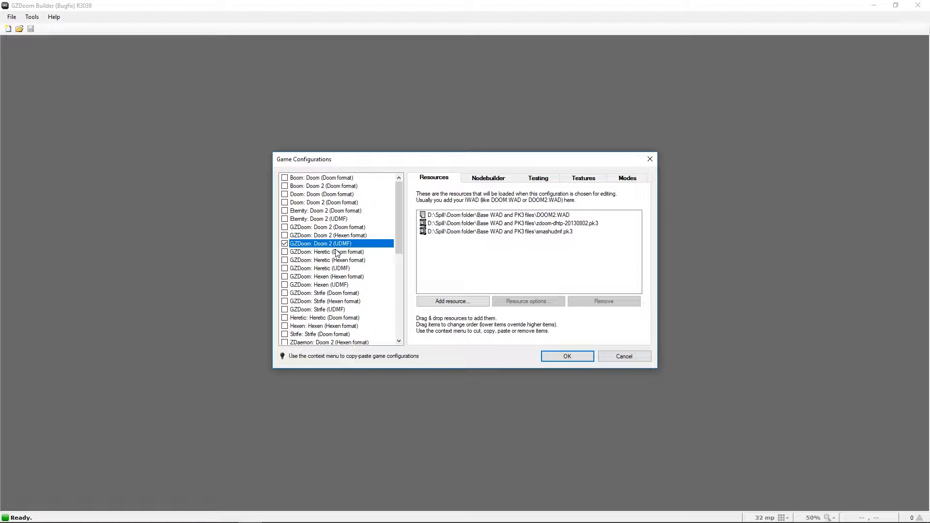
pyautogui.moveTo(457, 255); pyautogui.dragTo(446, 207)
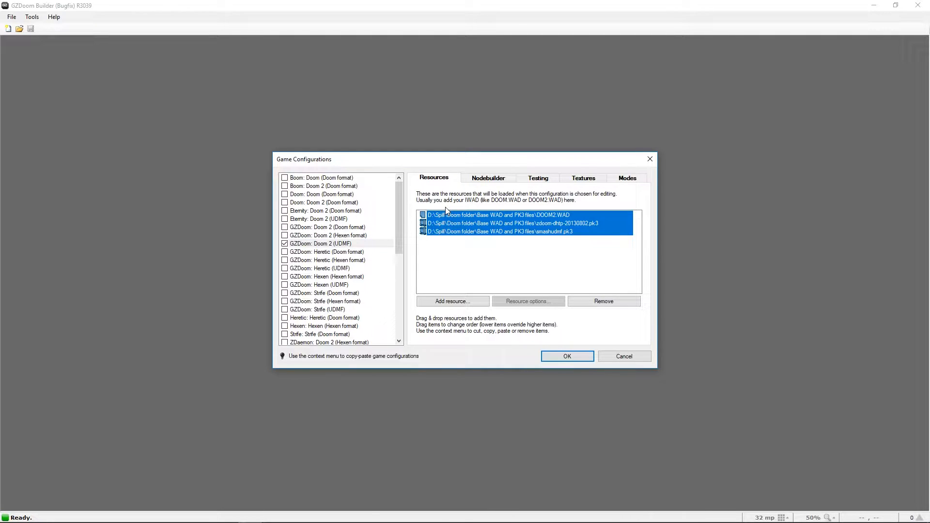
pyautogui.press('Delete')
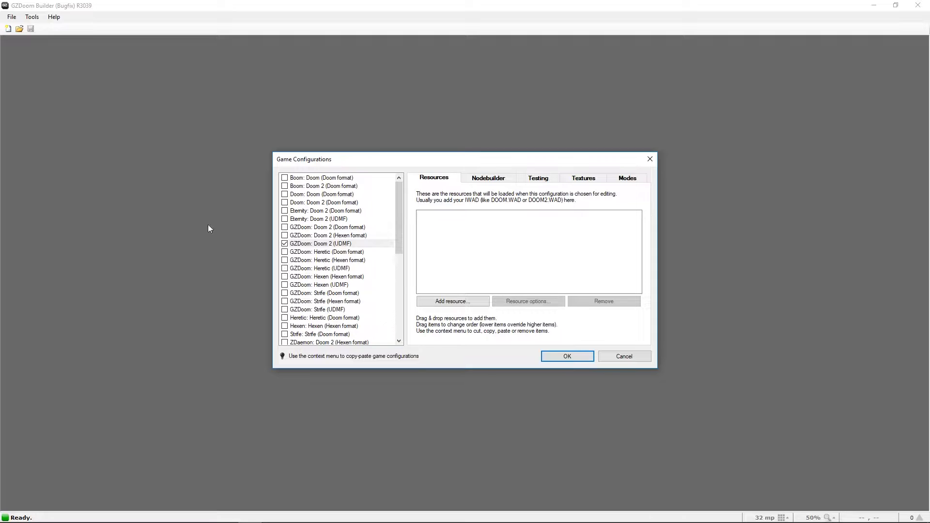
# - Add DOOM2.WAD from the Base WAD and PK3 files folder as a WAD resource of the GZDoom: Doom 2 (UDMF) configuration
pyautogui.click(312, 245)
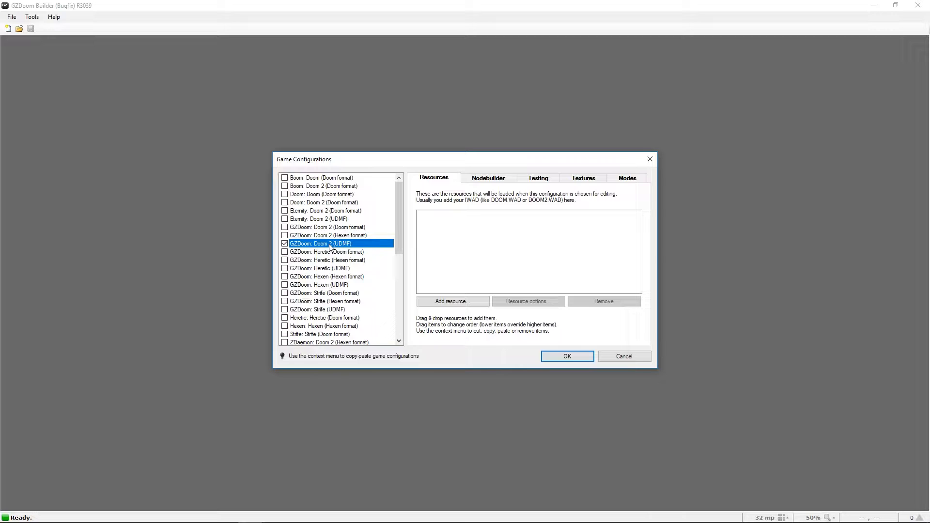
pyautogui.scroll(-3, 330, 248)
pyautogui.scroll(3, 310, 223)
pyautogui.scroll(-8, 286, 274)
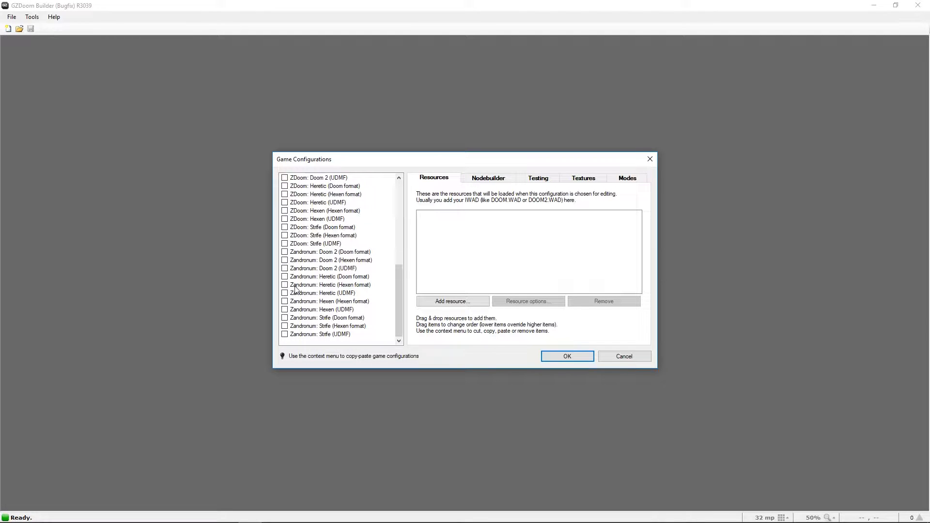
pyautogui.scroll(8, 318, 313)
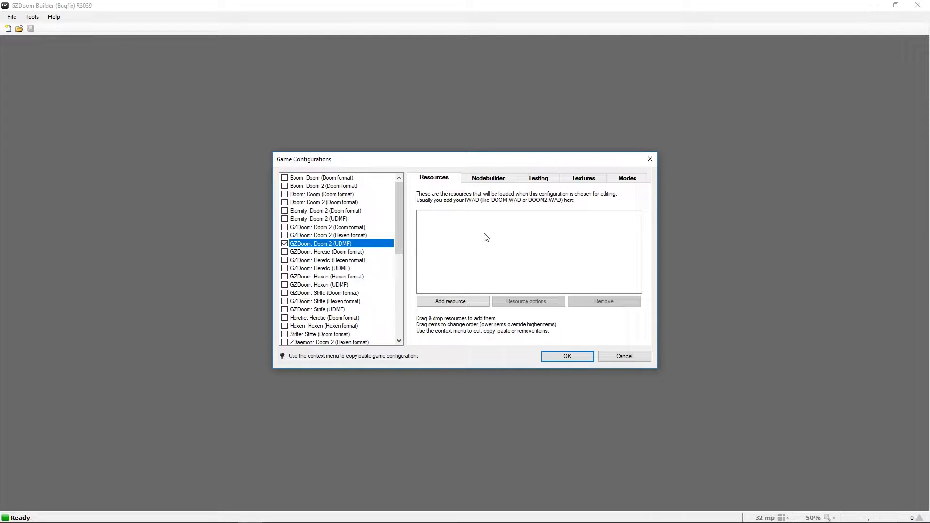
pyautogui.click(458, 303)
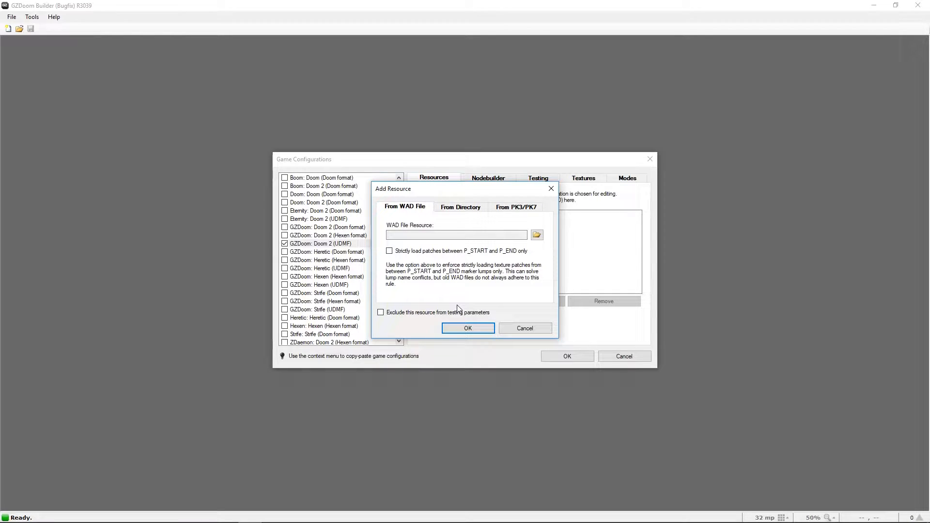
pyautogui.click(538, 240)
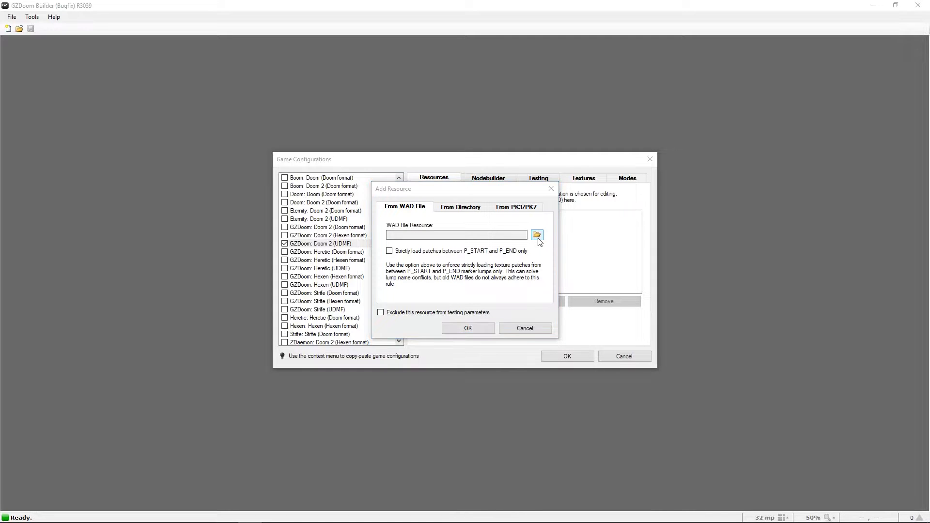
pyautogui.click(421, 220)
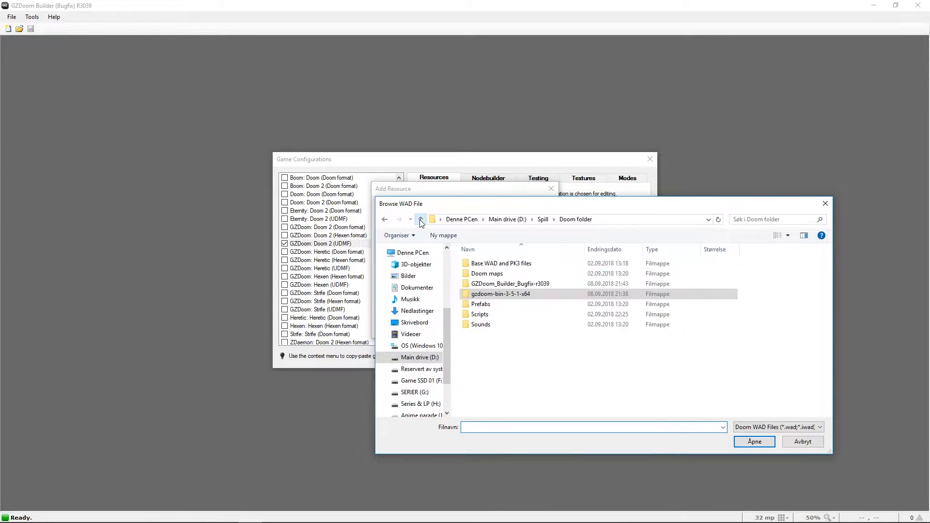
pyautogui.click(421, 220)
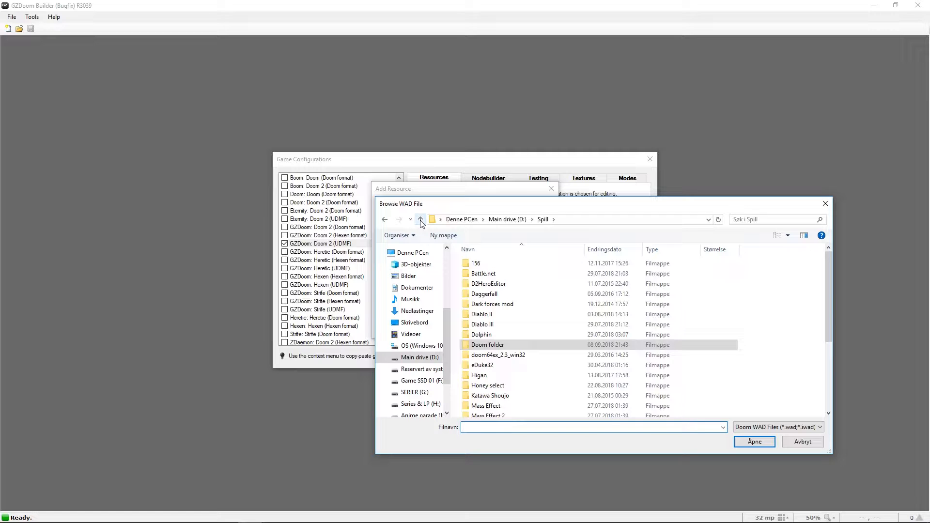
pyautogui.doubleClick(473, 345)
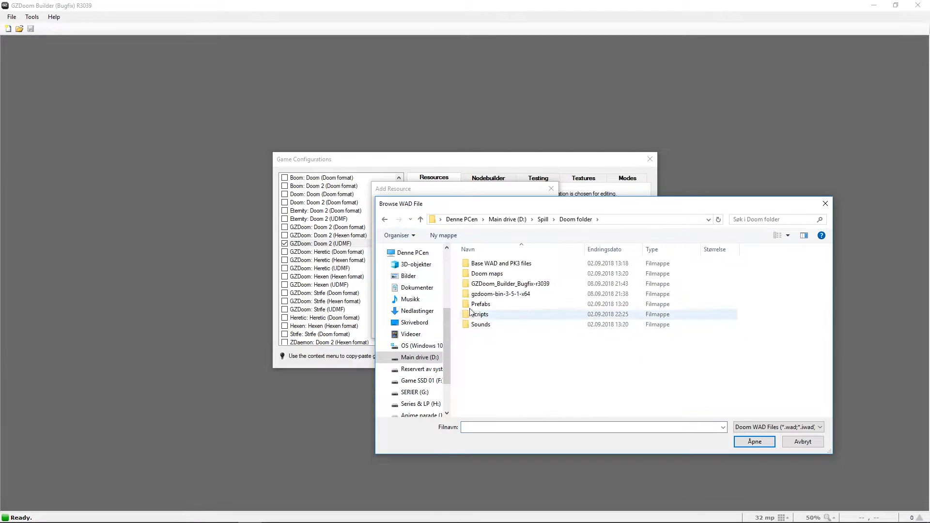
pyautogui.doubleClick(469, 265)
pyautogui.click(472, 275)
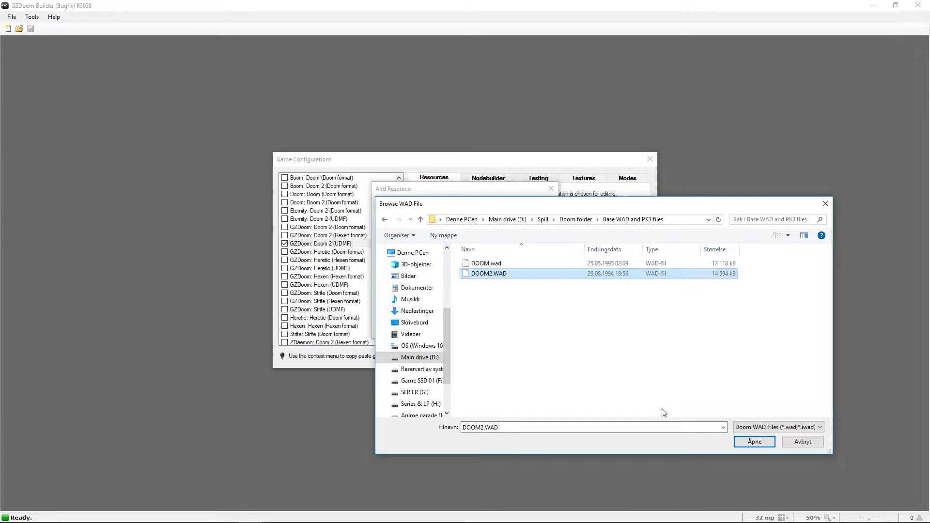
pyautogui.click(753, 443)
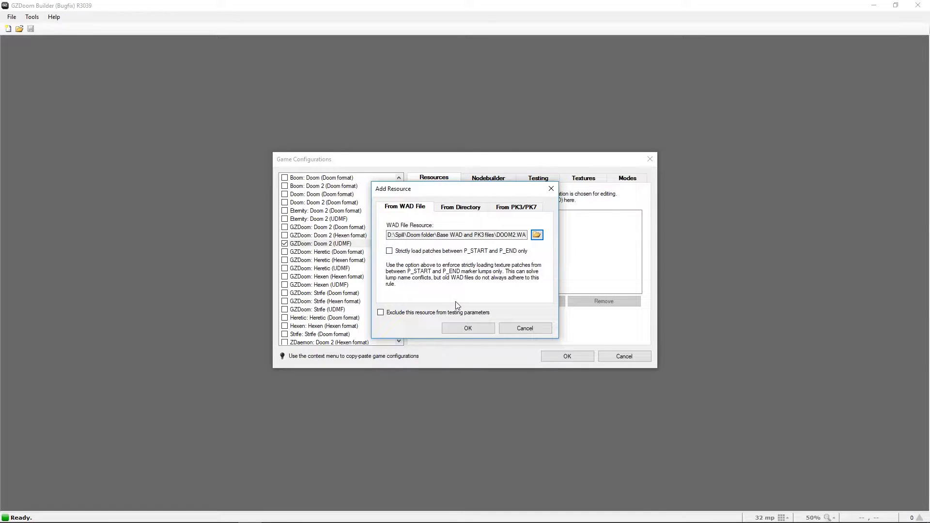
pyautogui.click(468, 329)
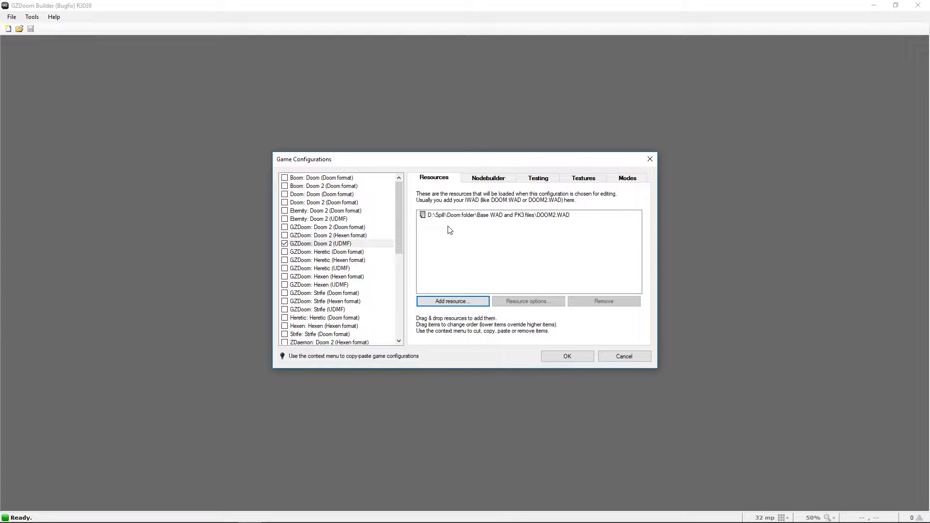
# - Add the high-resolution texture pack zdoom-dhtp-20130802.pk3 as a PK3 resource of the configuration
pyautogui.click(453, 302)
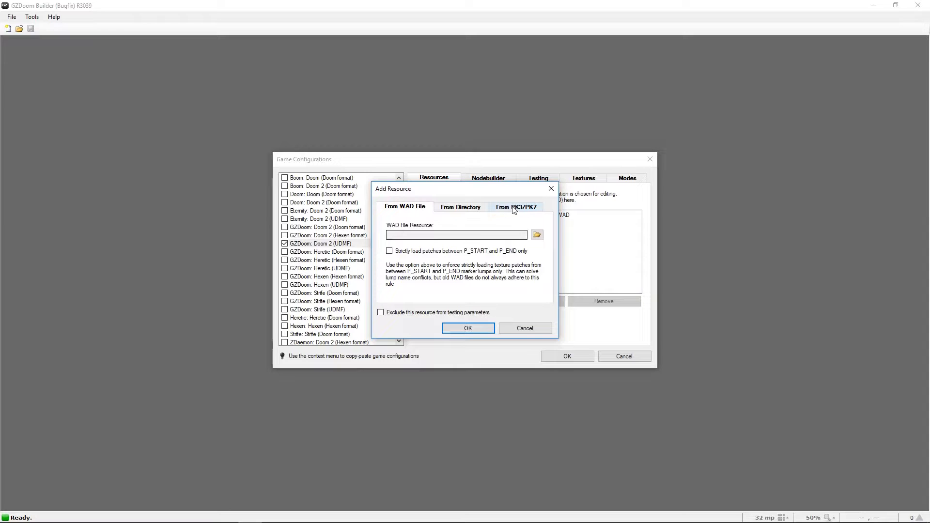
pyautogui.click(524, 209)
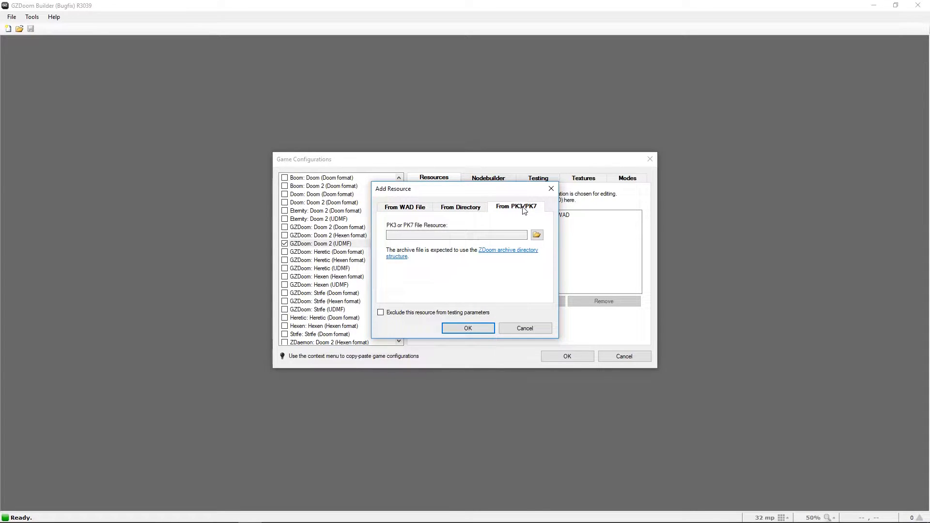
pyautogui.click(538, 236)
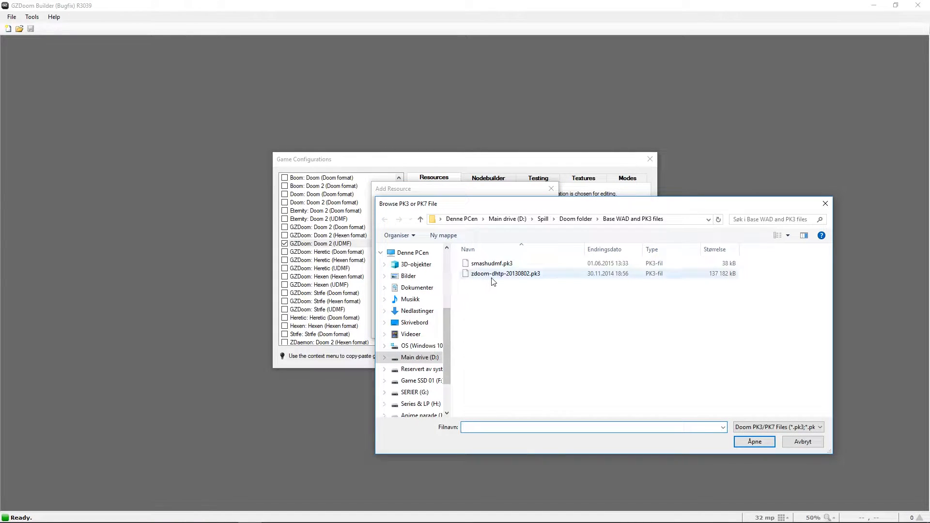
pyautogui.click(492, 277)
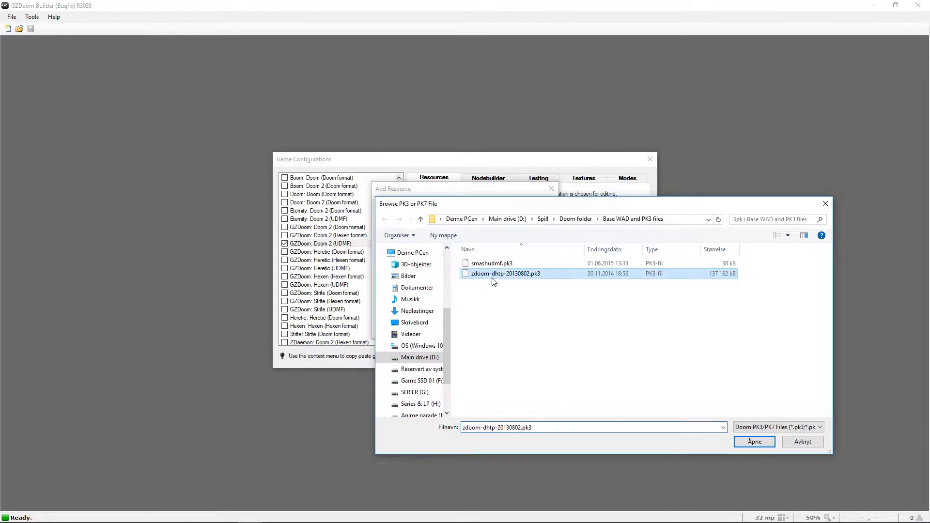
pyautogui.click(754, 443)
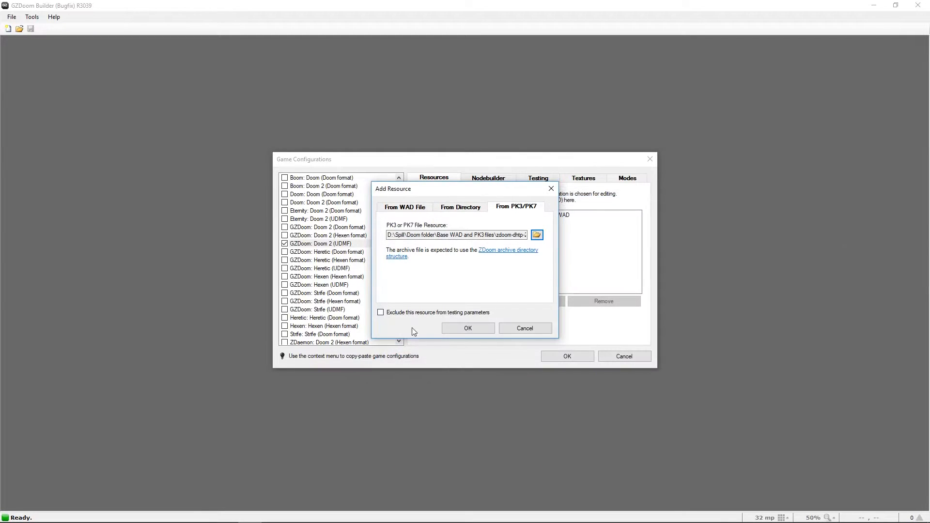
pyautogui.click(468, 328)
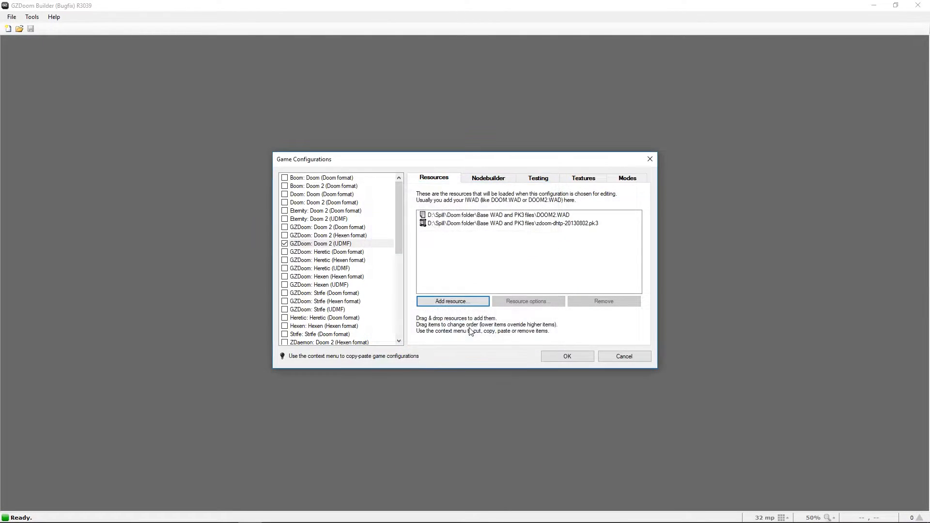
# - Add smashudmf.pk3 from the Base WAD and PK3 files folder as another PK3 resource
pyautogui.click(445, 303)
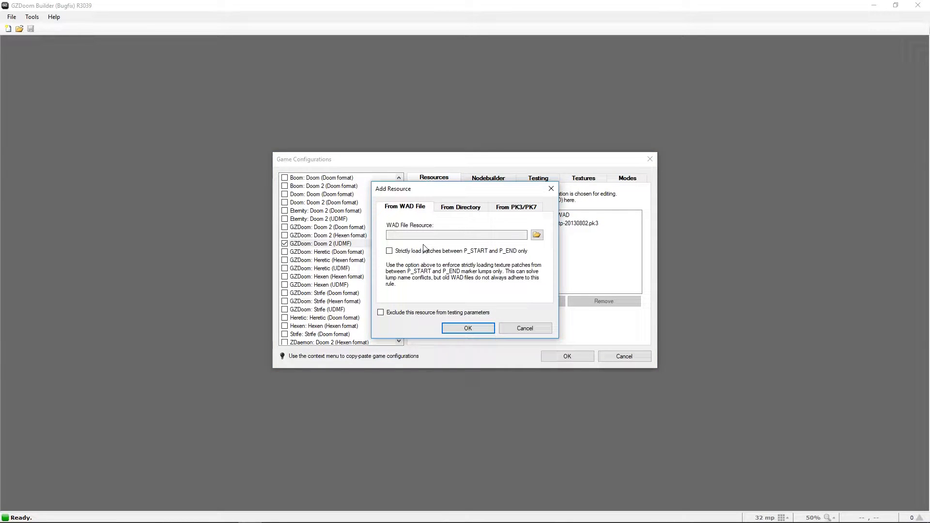
pyautogui.click(510, 208)
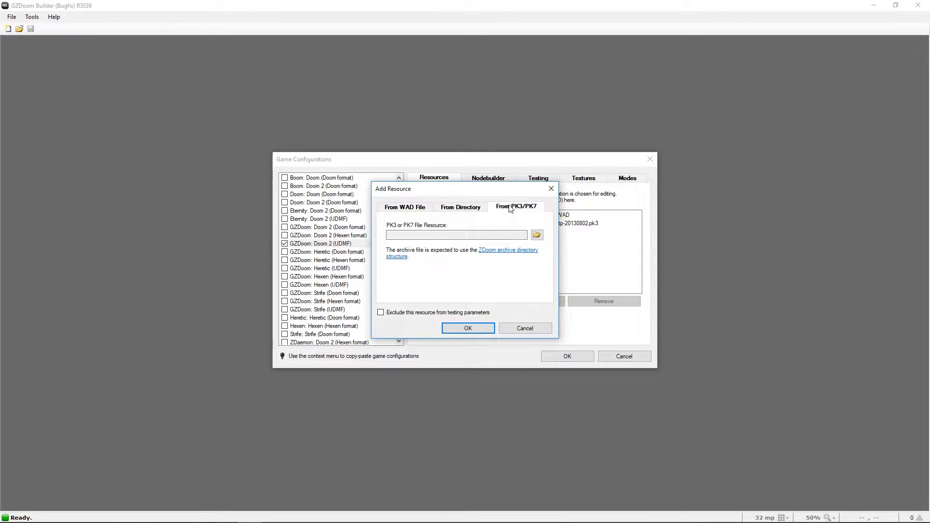
pyautogui.click(537, 236)
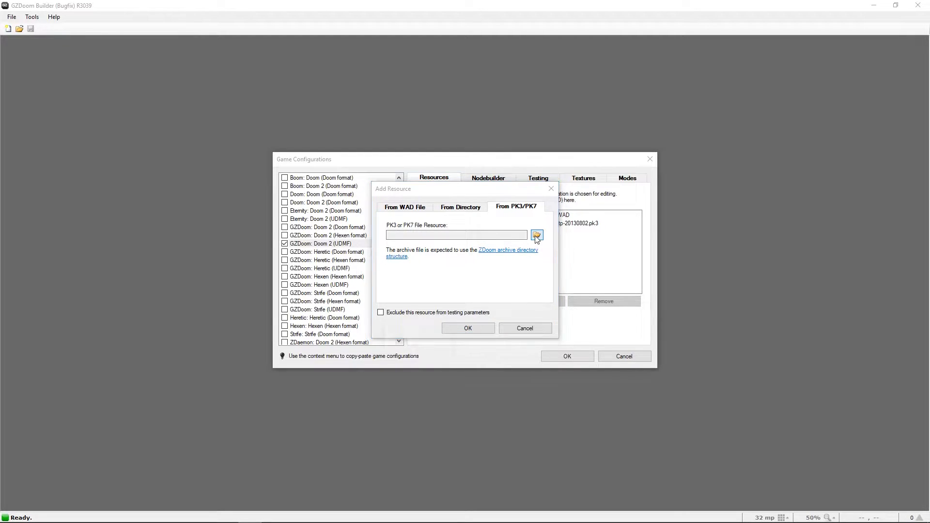
pyautogui.click(482, 265)
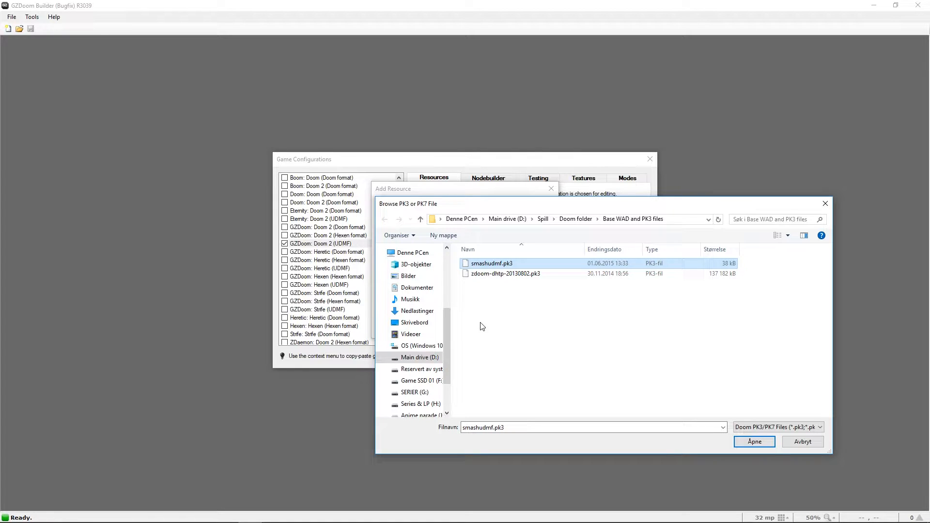
pyautogui.click(756, 442)
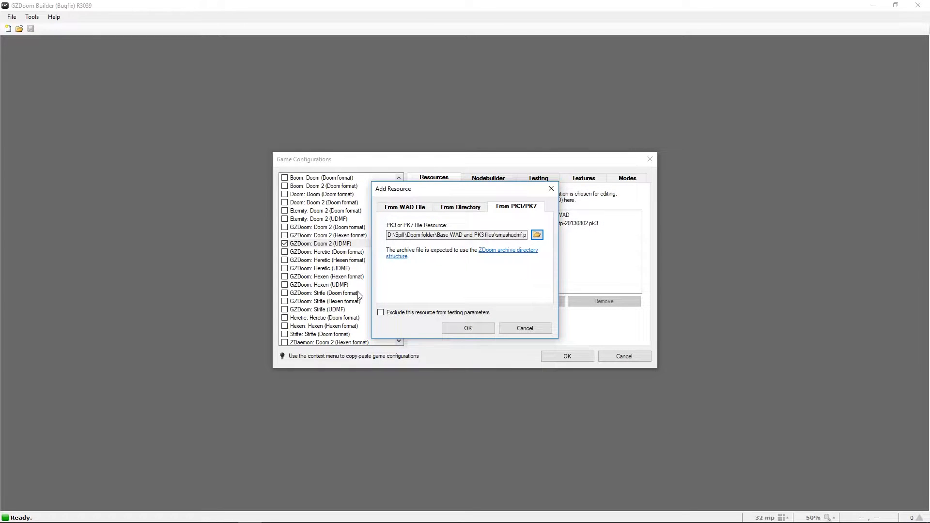
pyautogui.click(473, 330)
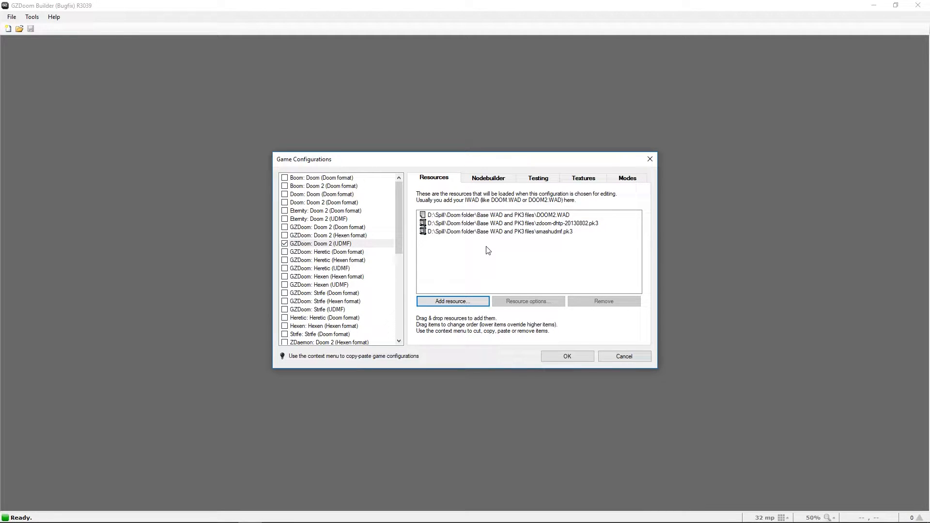
# - Clear the testing engine's name and select gzdoom.exe from the gzdoom-bin-3-5-1-x64 folder as its application
pyautogui.click(532, 180)
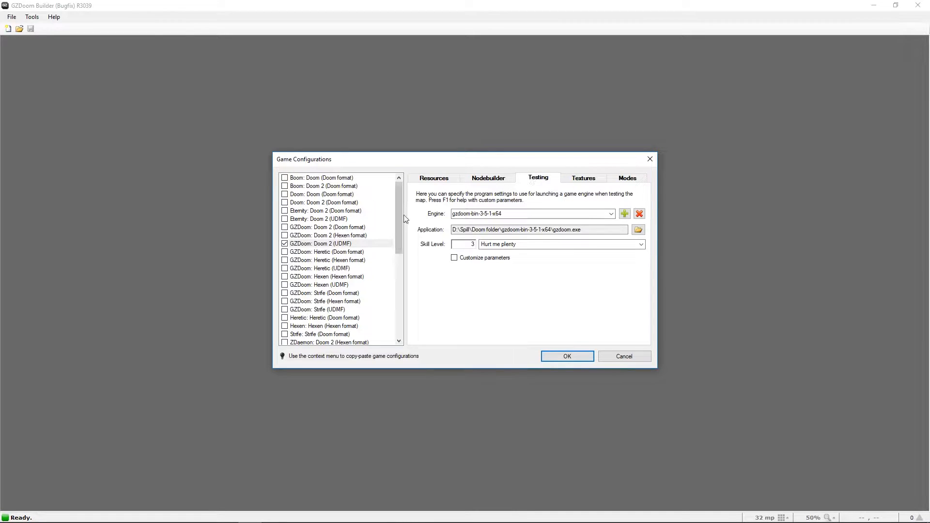
pyautogui.click(581, 213)
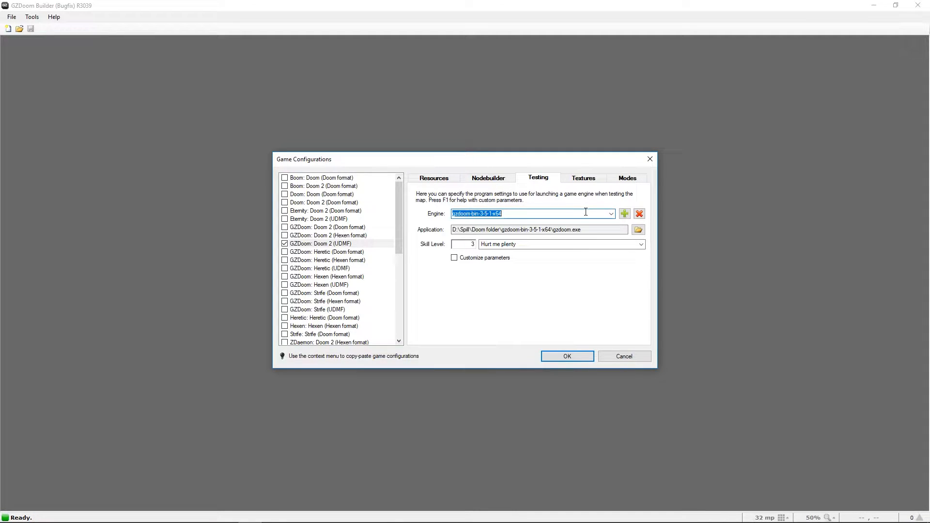
pyautogui.press('BackSpace')
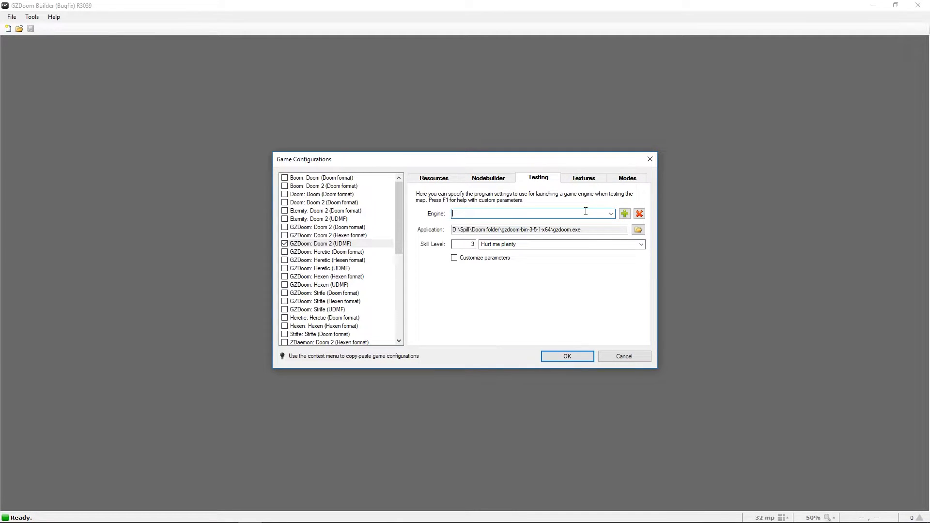
pyautogui.click(623, 232)
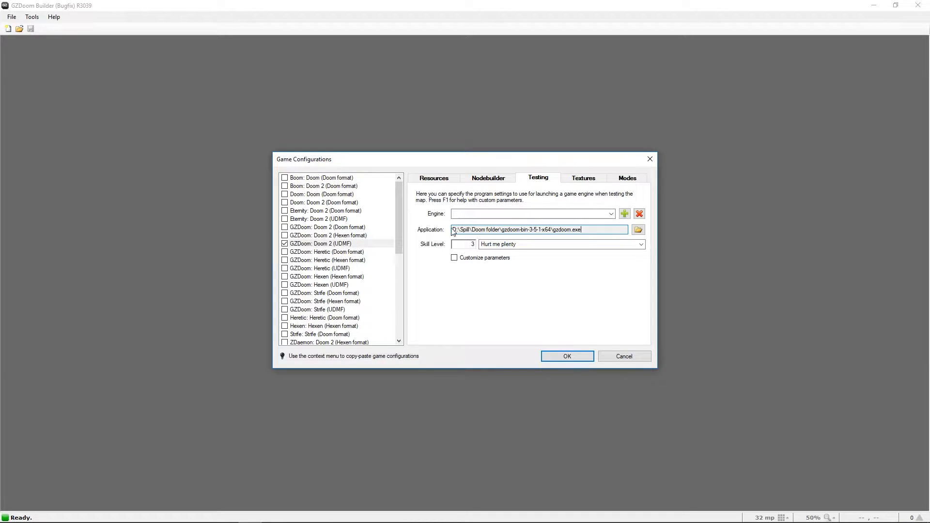
pyautogui.click(638, 231)
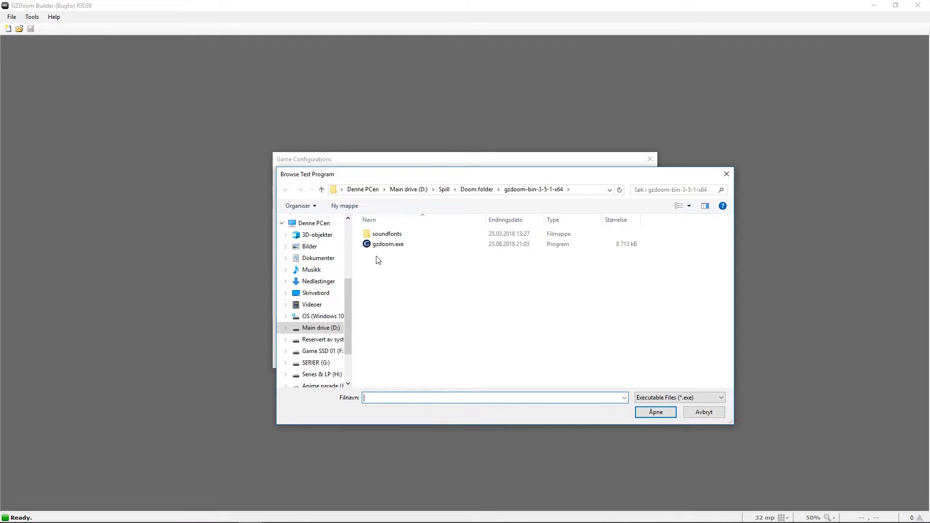
pyautogui.click(389, 246)
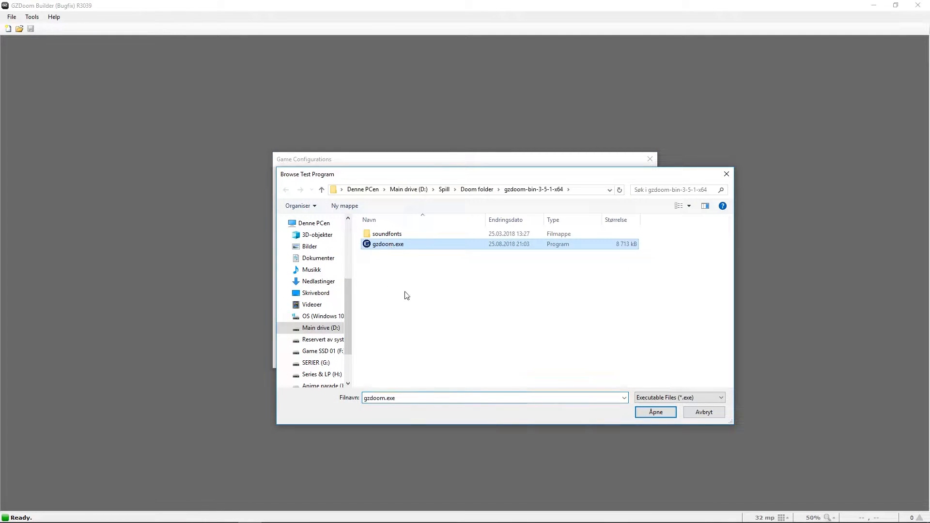
pyautogui.click(657, 413)
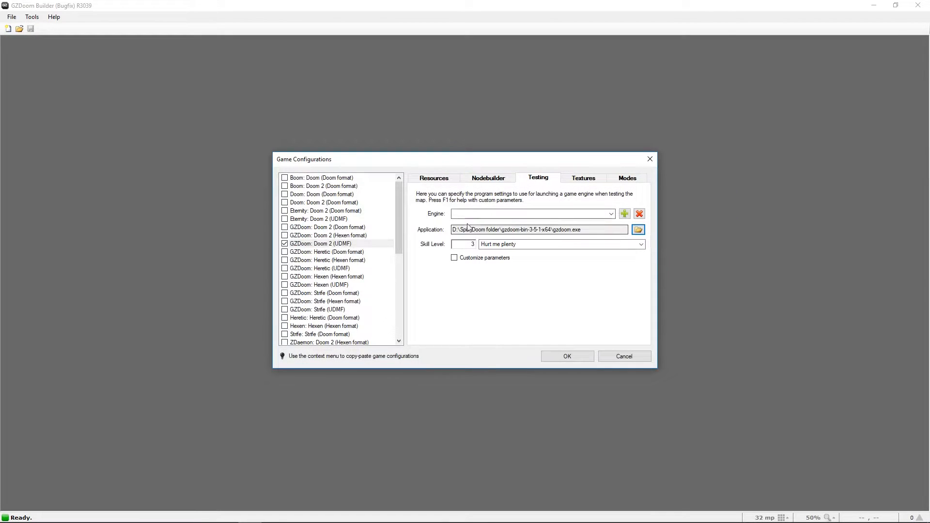
# - Add gzdoom.exe as a testing engine named gzdoom-bin-3-5-1-x64 and save the game configurations
pyautogui.click(638, 230)
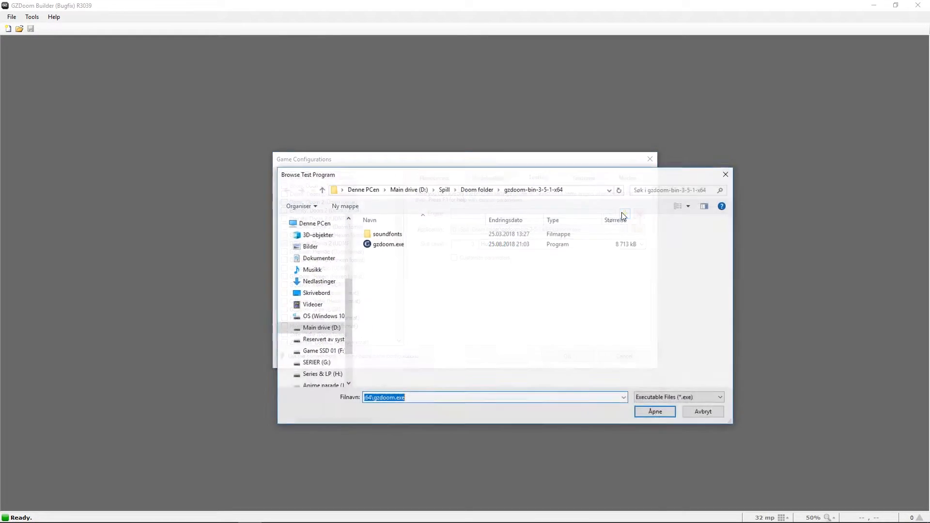
pyautogui.click(378, 248)
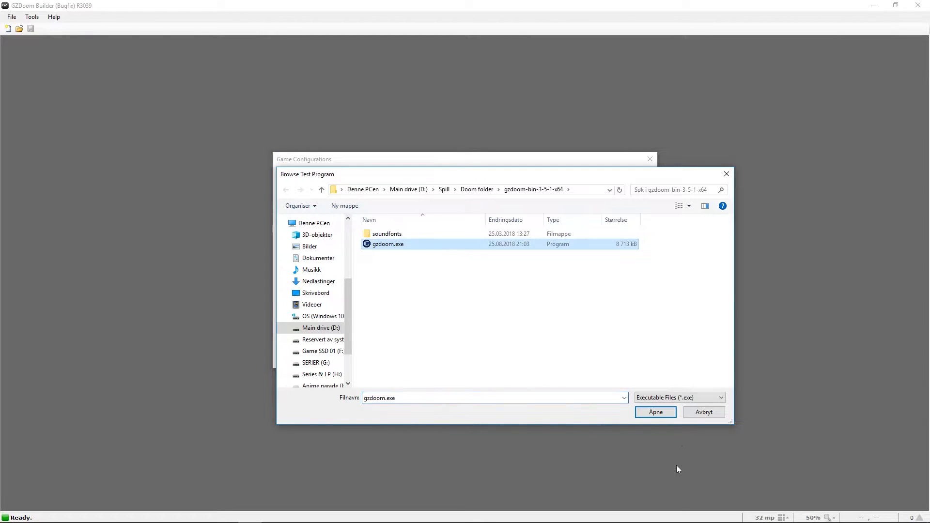
pyautogui.click(657, 413)
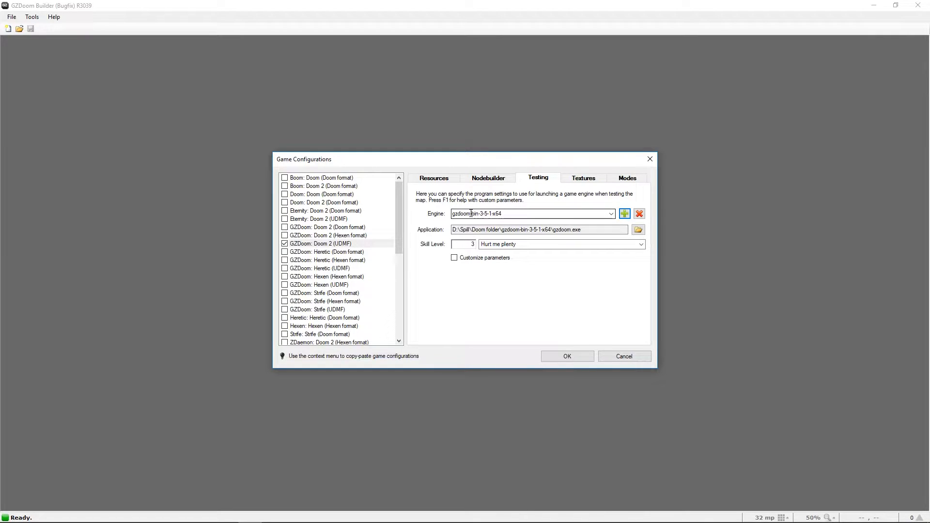
pyautogui.doubleClick(471, 214)
pyautogui.click(517, 212)
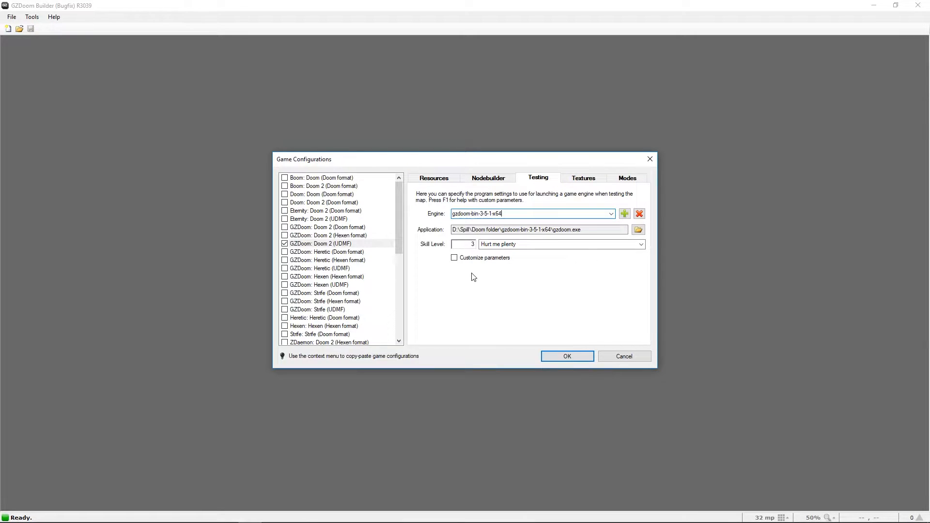
pyautogui.click(568, 357)
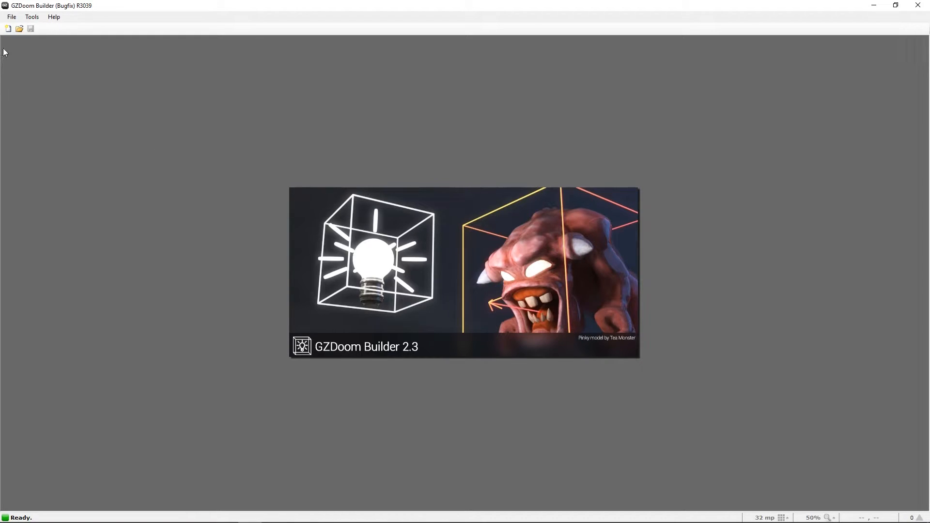
# - Create a new map with the GZDoom: Doom 2 (UDMF) configuration and the level name MAP03
pyautogui.click(7, 29)
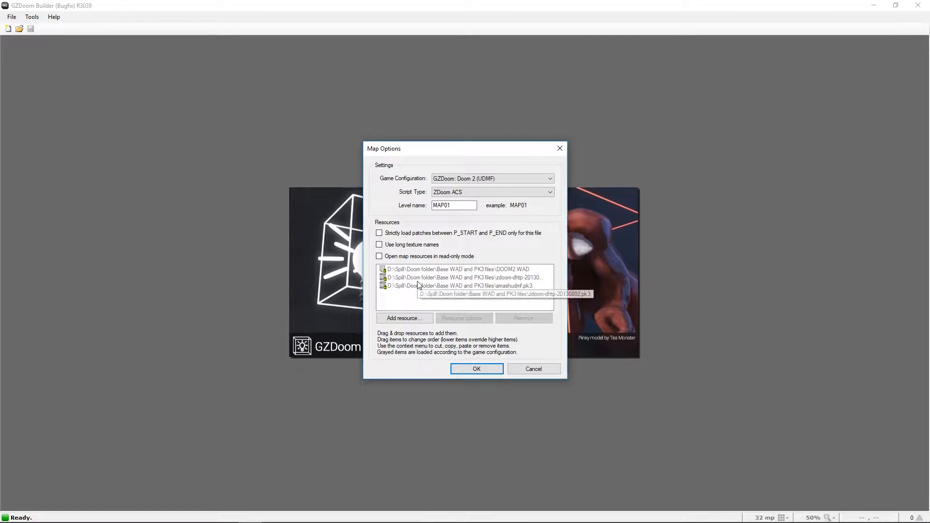
pyautogui.click(452, 206)
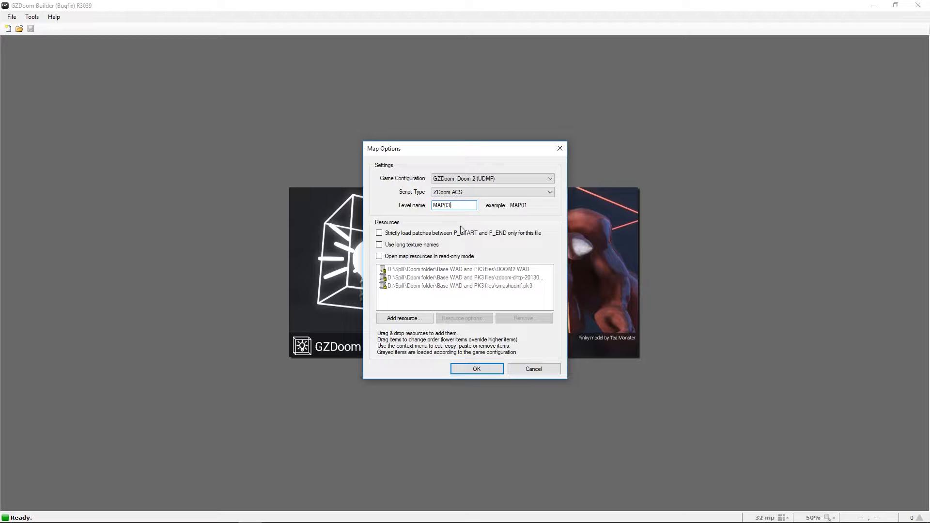
pyautogui.click(465, 371)
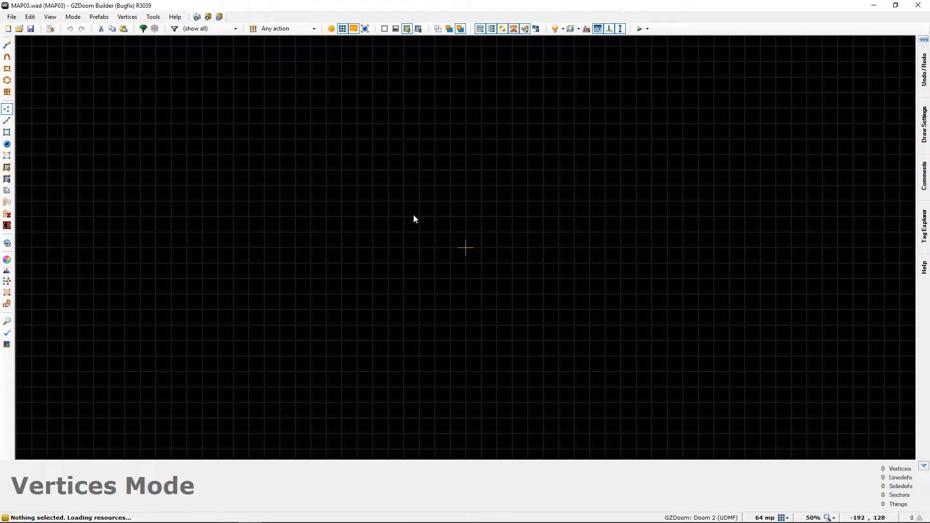
pyautogui.press('d')
pyautogui.click(404, 202)
pyautogui.hotkey('ctrl', 'shift', 'd')
pyautogui.press('Escape')
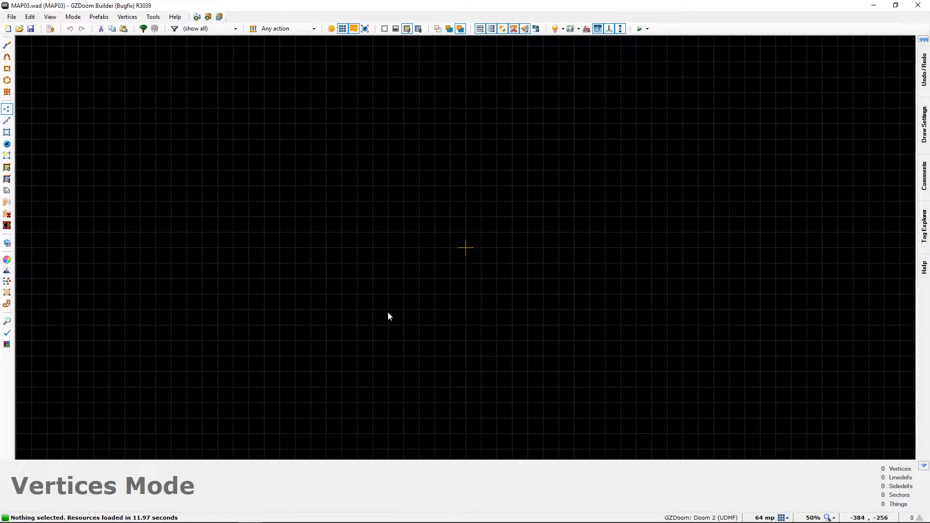
# - Draw a square room about 128 by 128 units up and to the left of the map origin
pyautogui.hotkey('ctrl', 'shift', 'd')
pyautogui.moveTo(357, 187); pyautogui.dragTo(388, 217)
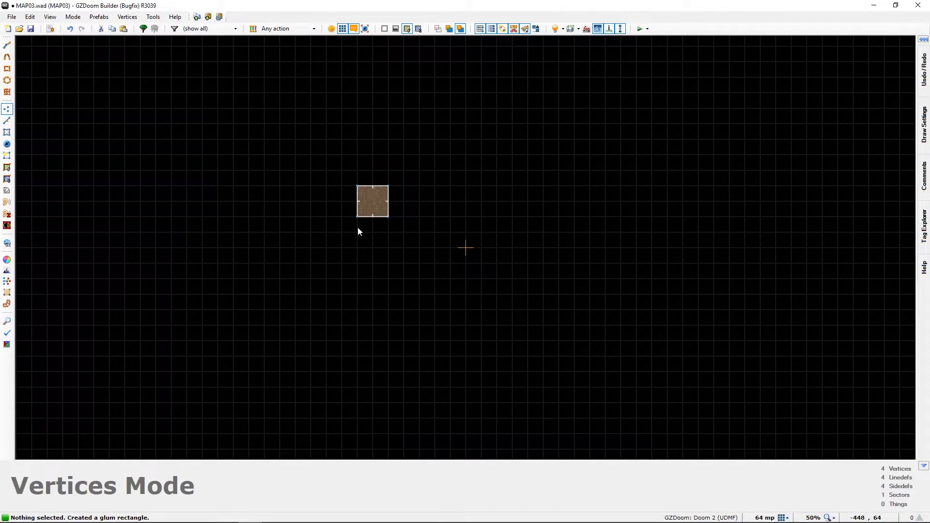
# - Insert a Player 1 start at X -384, Y 160 inside the square room and turn it to face north
pyautogui.scroll(8, 354, 221)
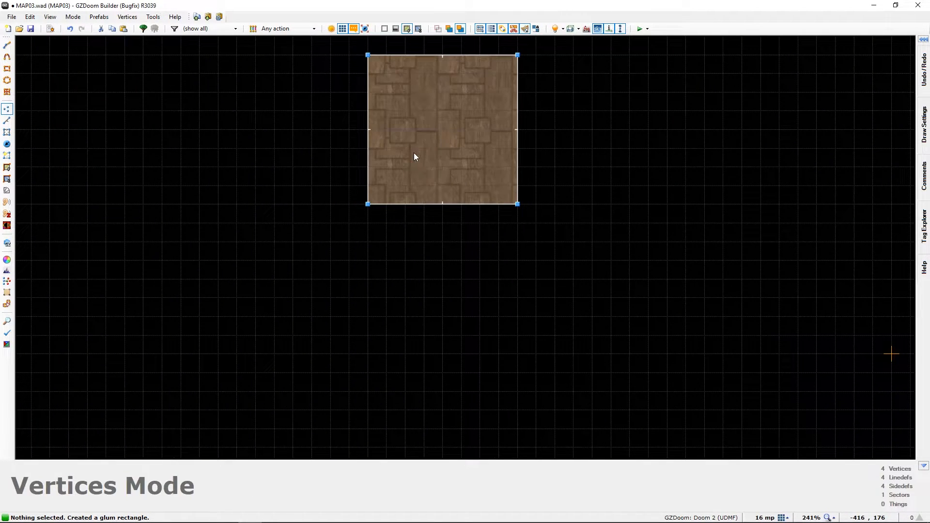
pyautogui.press('t')
pyautogui.rightClick(443, 165)
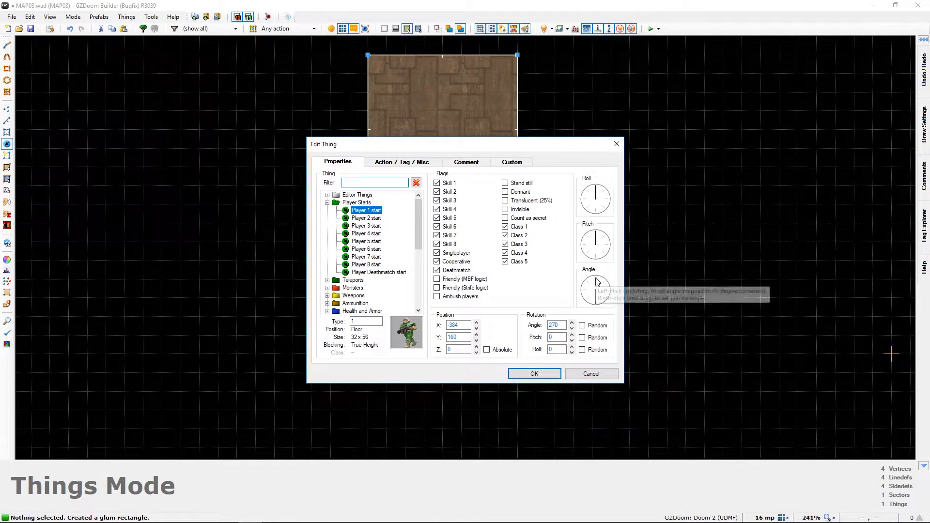
pyautogui.click(535, 373)
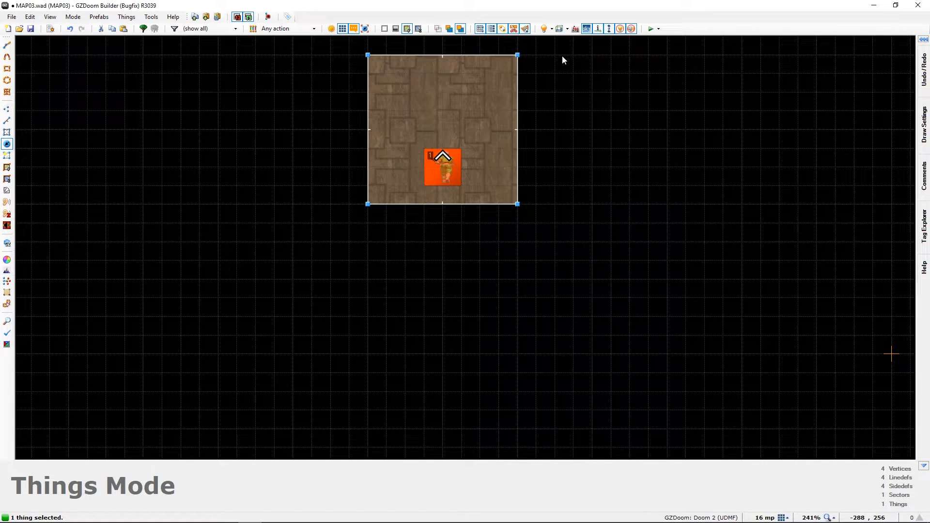
# - Test the map in GZDoom by walking around the room and firing the pistol, and quit the game
pyautogui.click(650, 29)
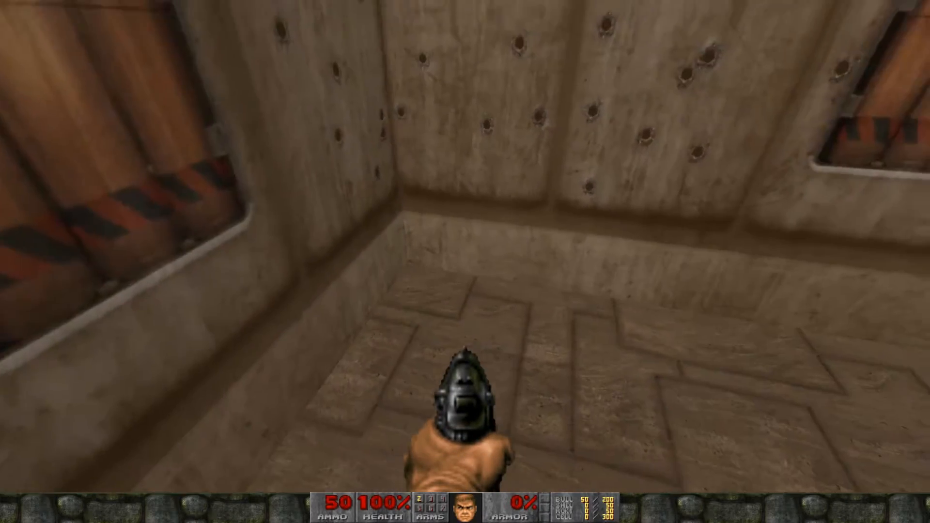
pyautogui.press('w')
pyautogui.press('w')
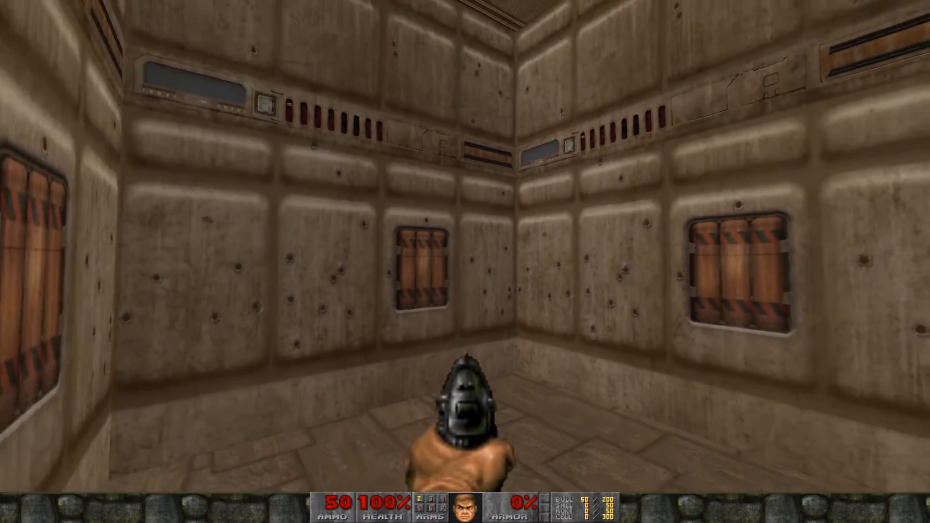
pyautogui.press('w')
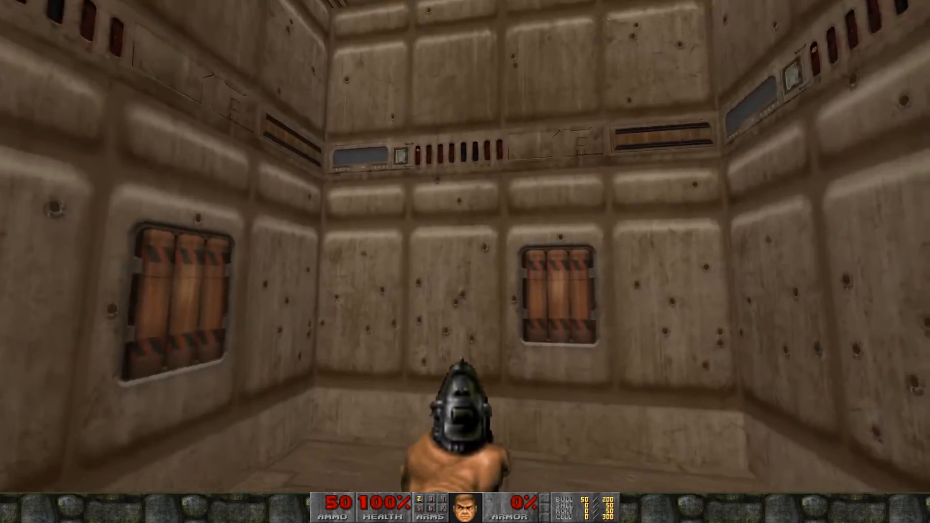
pyautogui.press('ctrl')
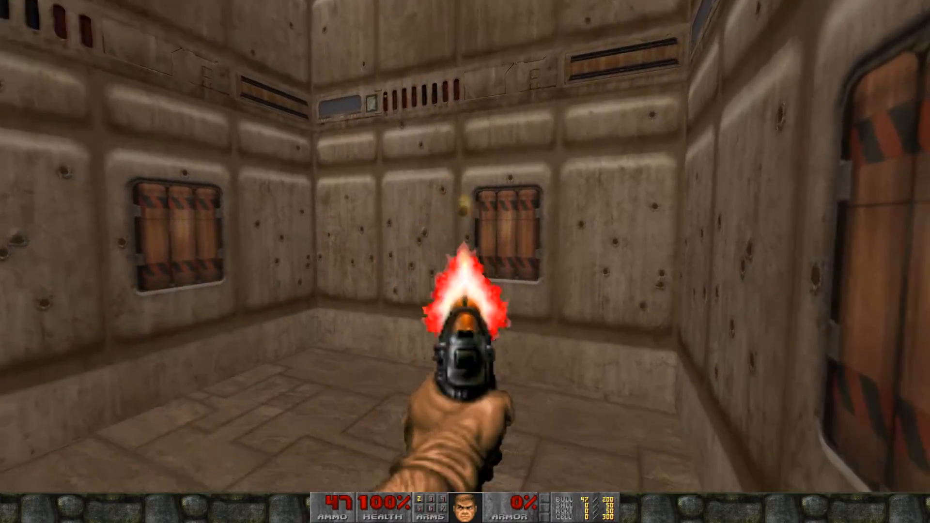
pyautogui.press('Escape')
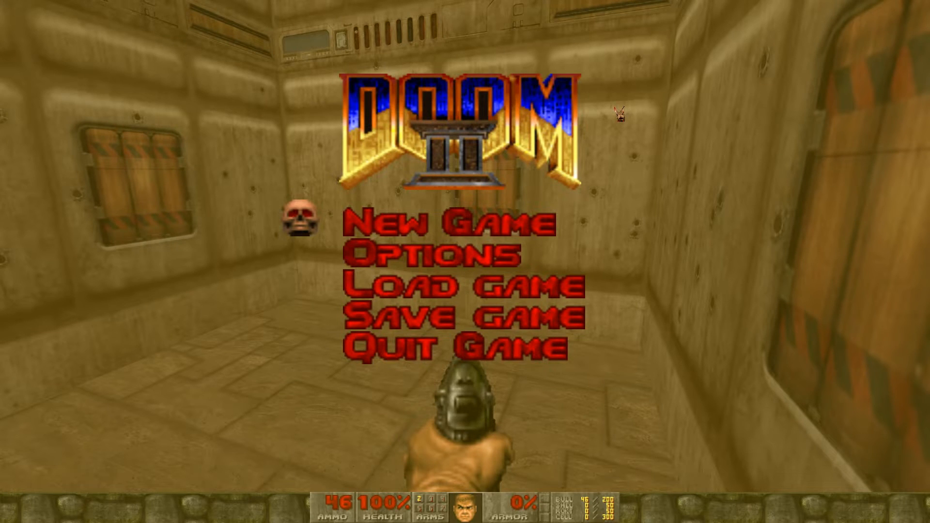
pyautogui.press('Up')
pyautogui.press('Return')
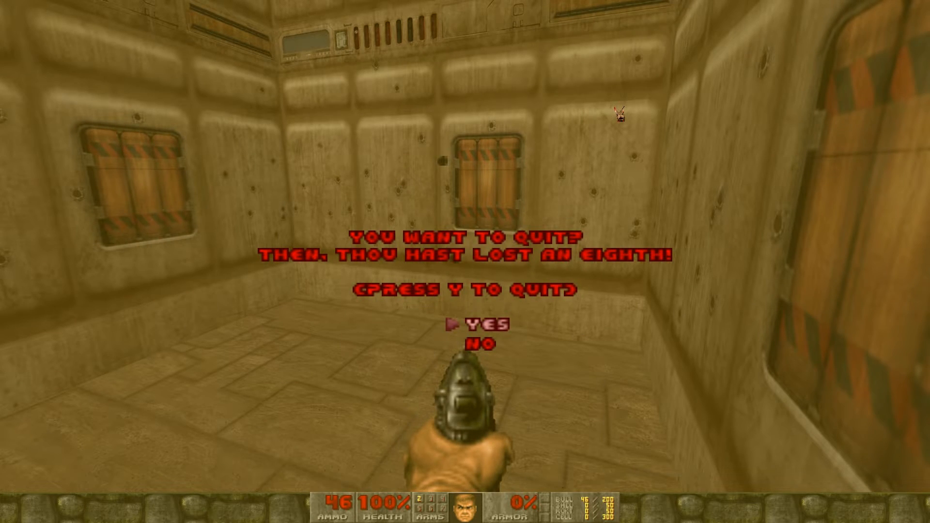
pyautogui.press('Return')
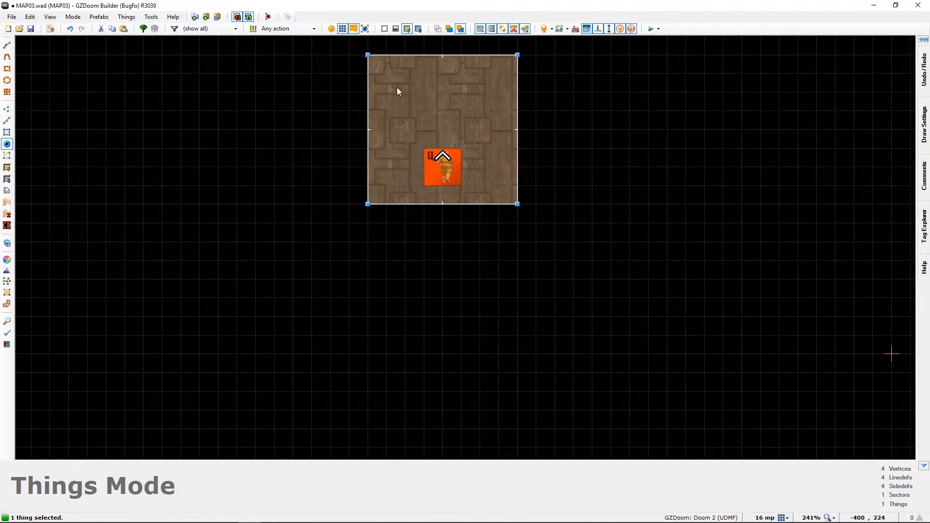
# - Preview the room's wall textures in 3D visual mode, return to the 2D view and deselect the player start
pyautogui.press('w')
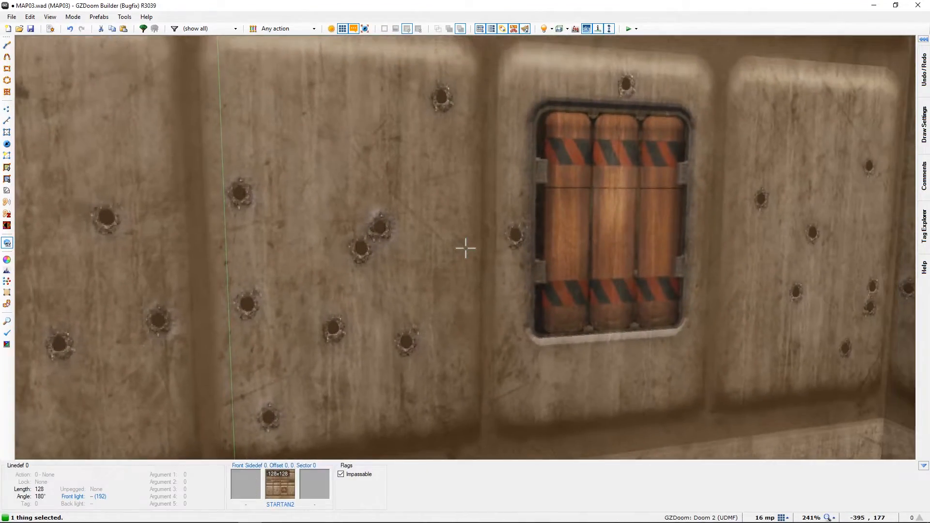
pyautogui.press('w')
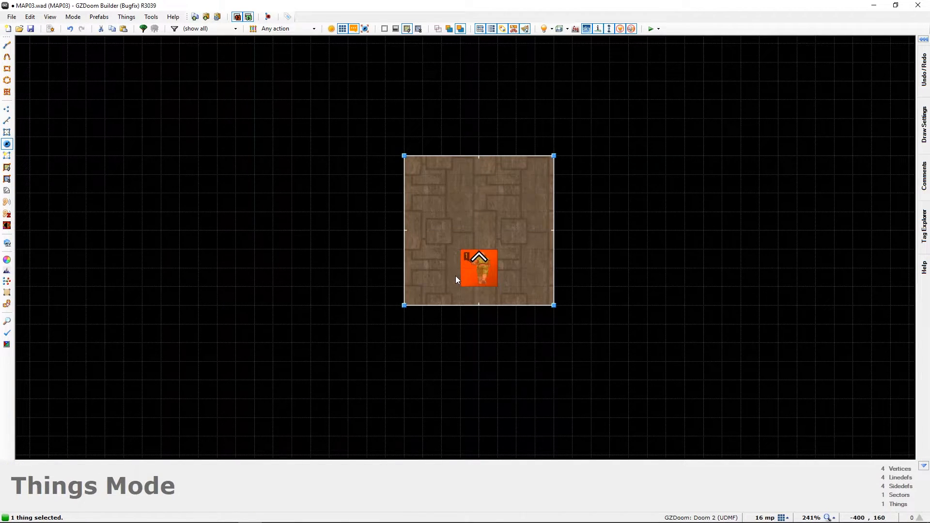
pyautogui.click(468, 337)
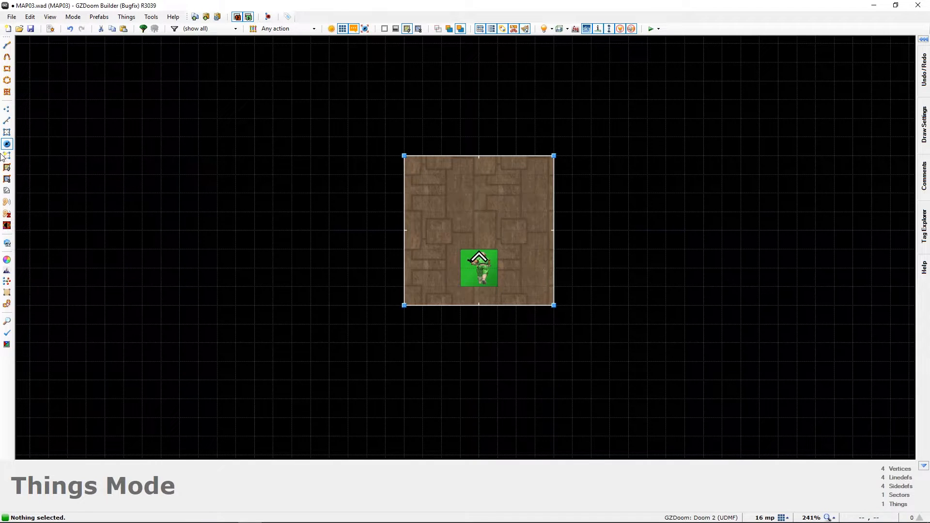
# - Close the MAP03 map and answer the prompt about its unsaved changes
pyautogui.click(14, 17)
pyautogui.click(30, 60)
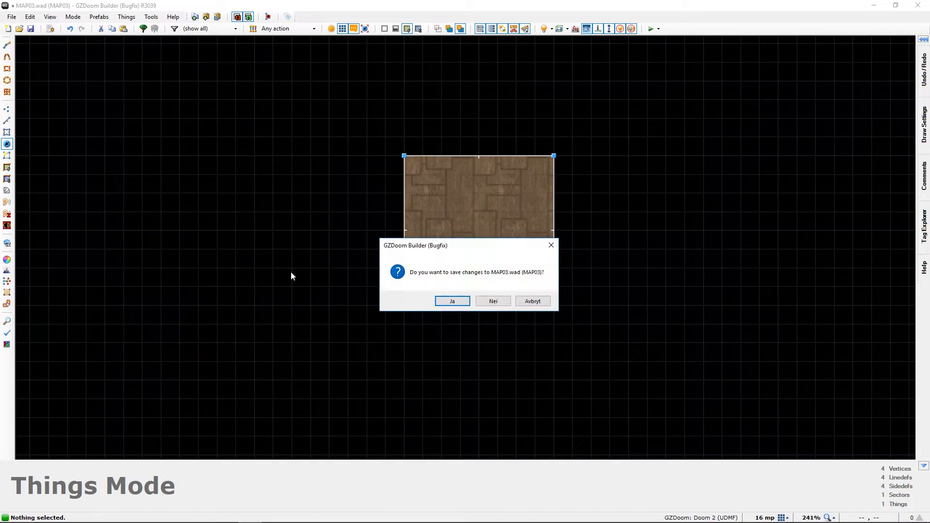
pyautogui.click(449, 301)
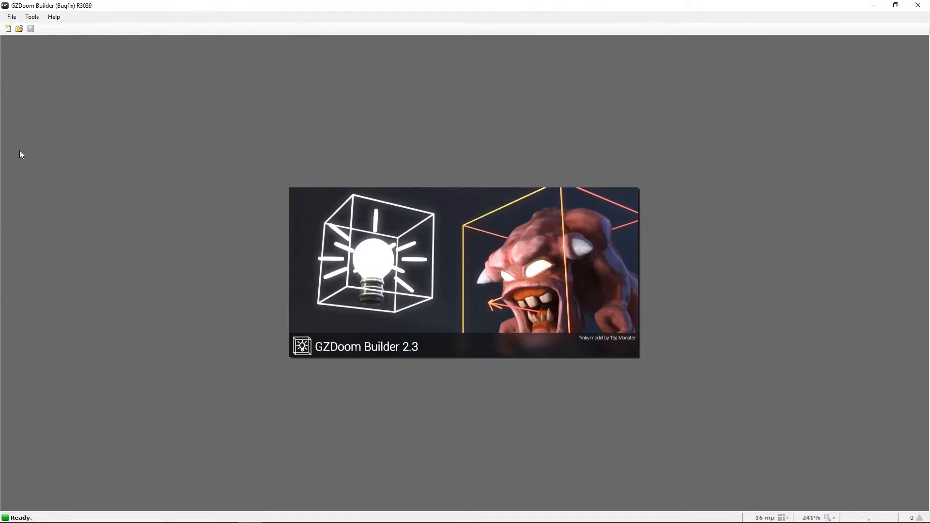
# - Review the key bindings for the classic mode, drawing and edit actions in the editor's Controls preferences, and leave them without changes
pyautogui.click(29, 17)
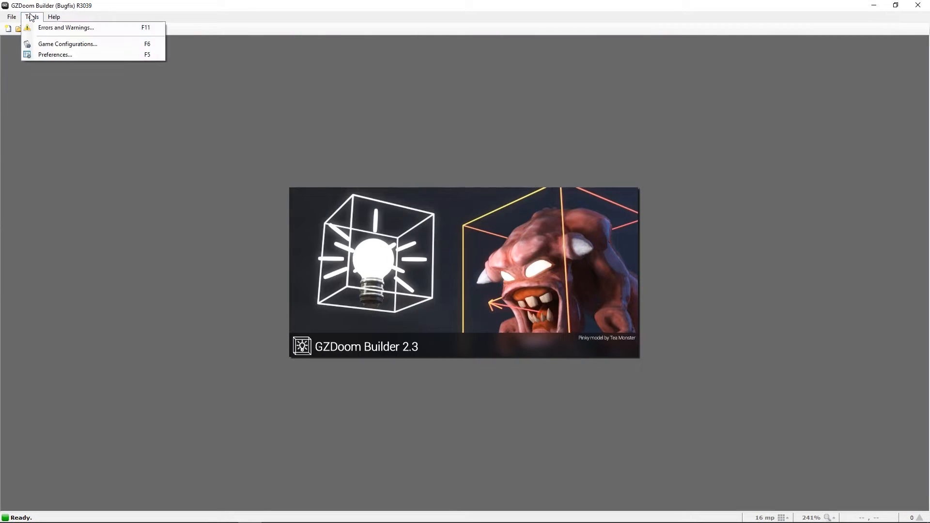
pyautogui.click(55, 55)
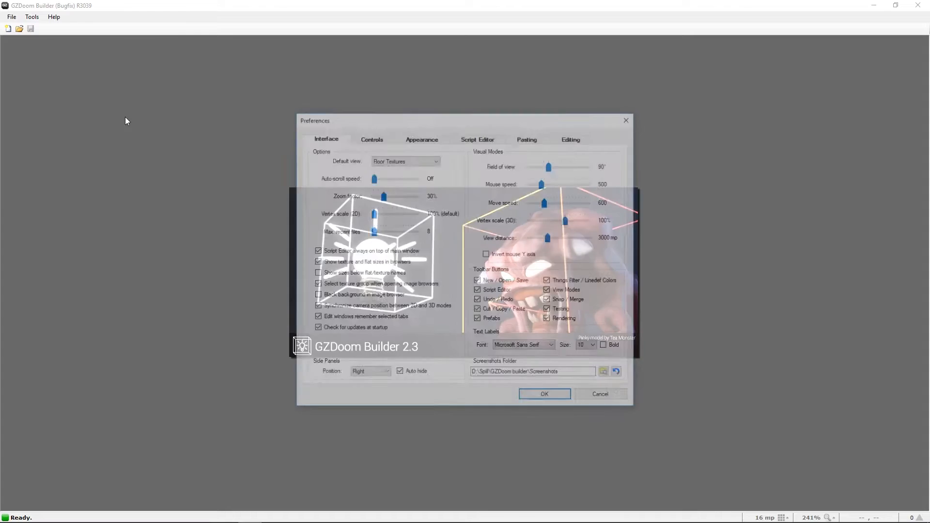
pyautogui.click(373, 139)
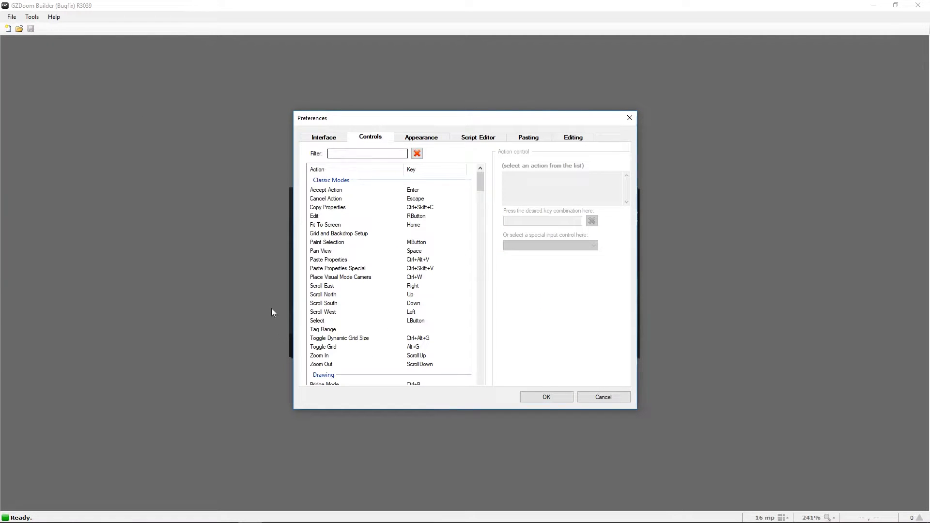
pyautogui.scroll(-20, 414, 287)
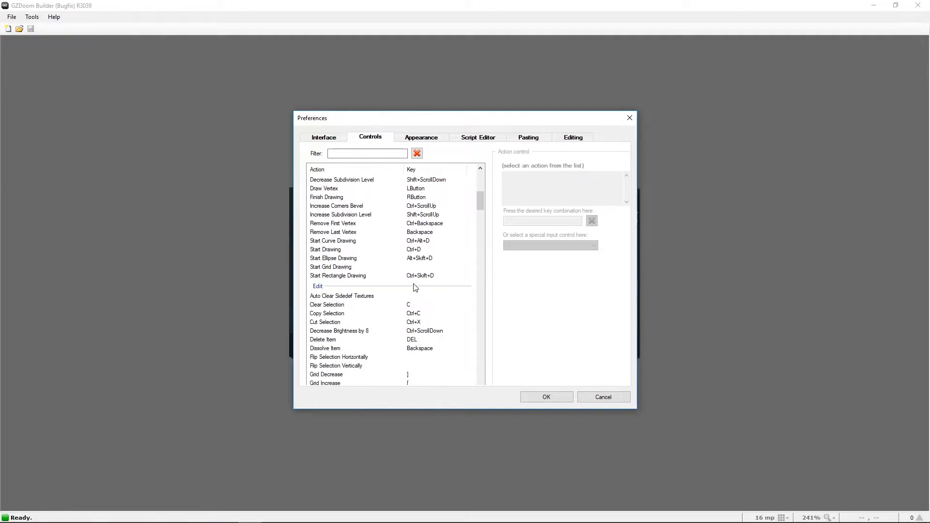
pyautogui.scroll(15, 414, 287)
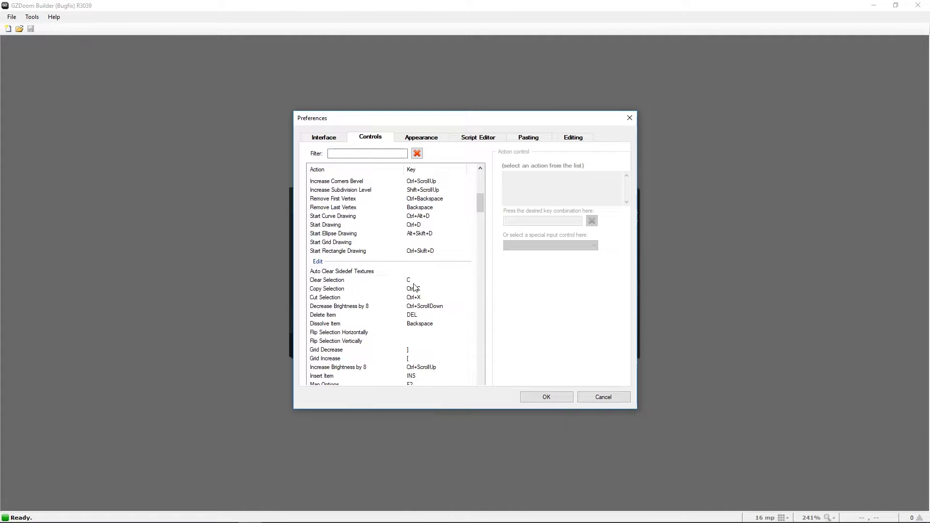
pyautogui.scroll(7, 414, 287)
pyautogui.scroll(3, 414, 287)
pyautogui.scroll(-10, 415, 287)
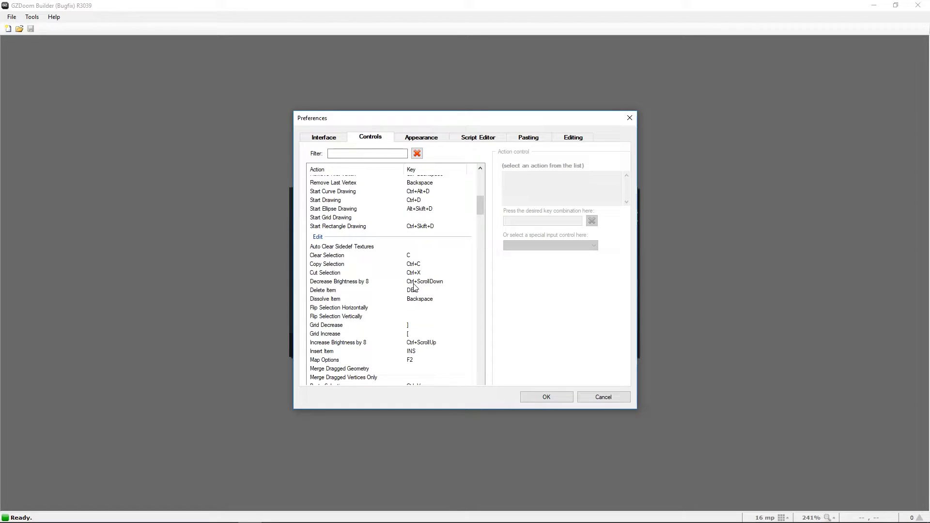
pyautogui.scroll(-7, 415, 287)
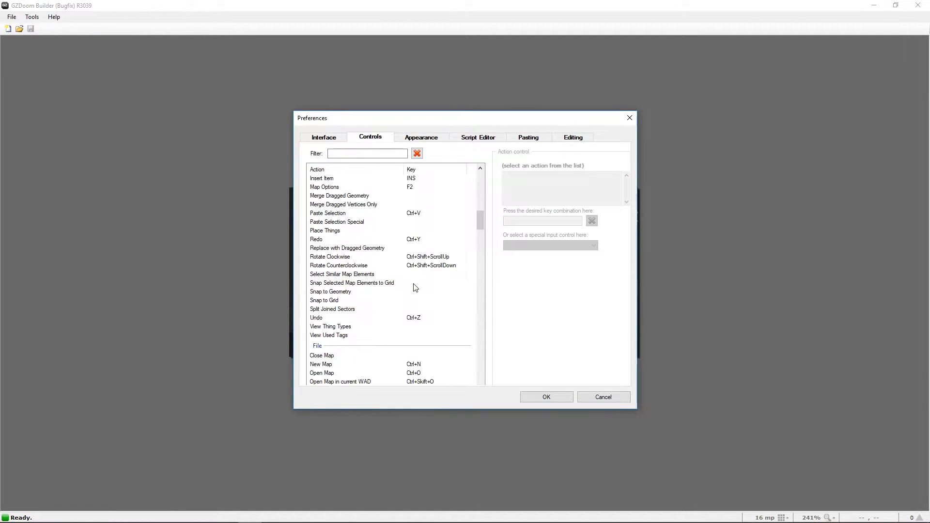
pyautogui.scroll(17, 416, 288)
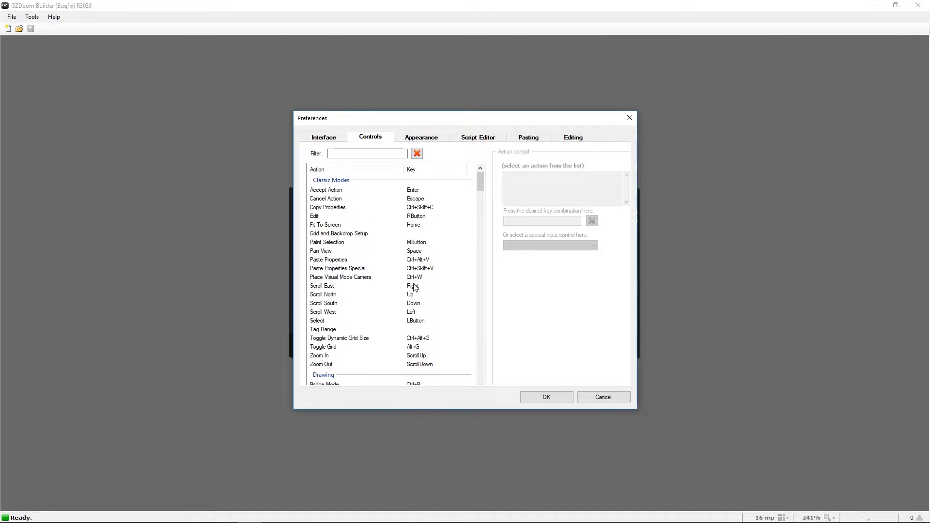
pyautogui.click(597, 401)
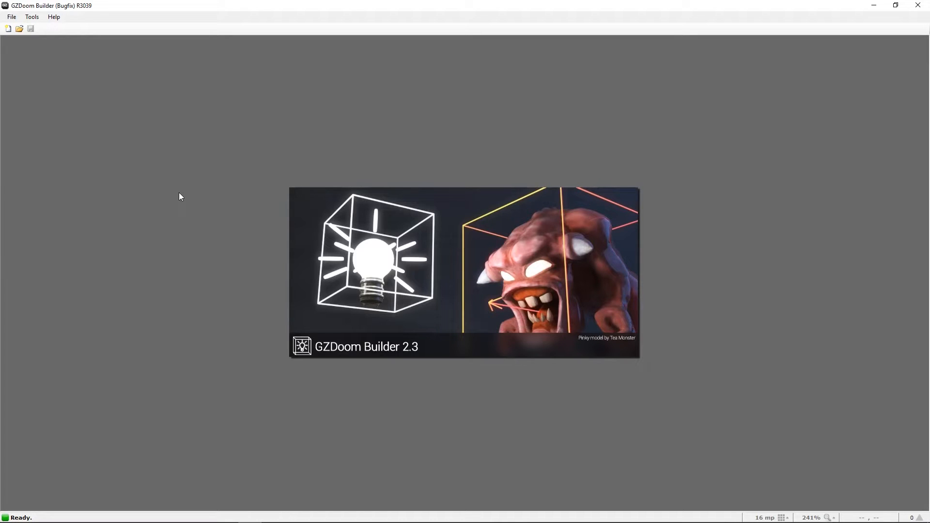
# - Close the map editor and open the bd21rc1fix.zip archive from the Doom folder
pyautogui.click(919, 4)
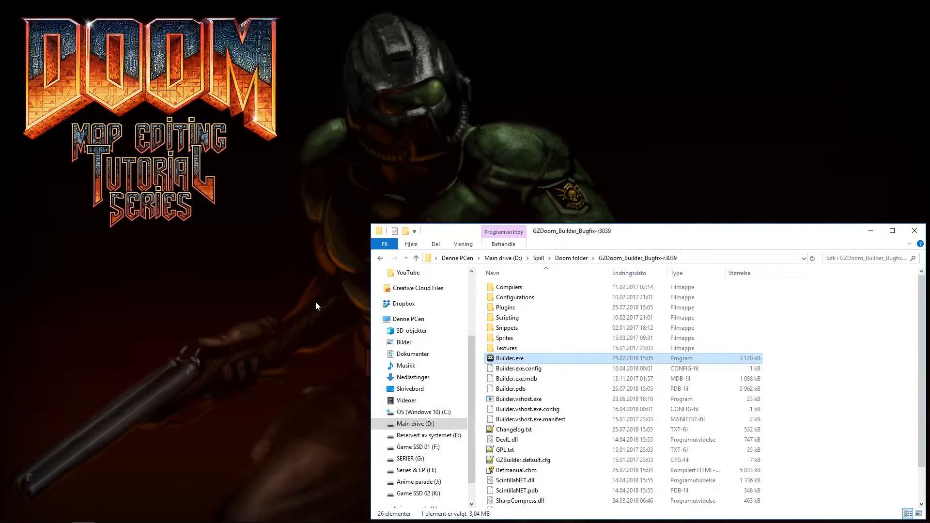
pyautogui.click(870, 230)
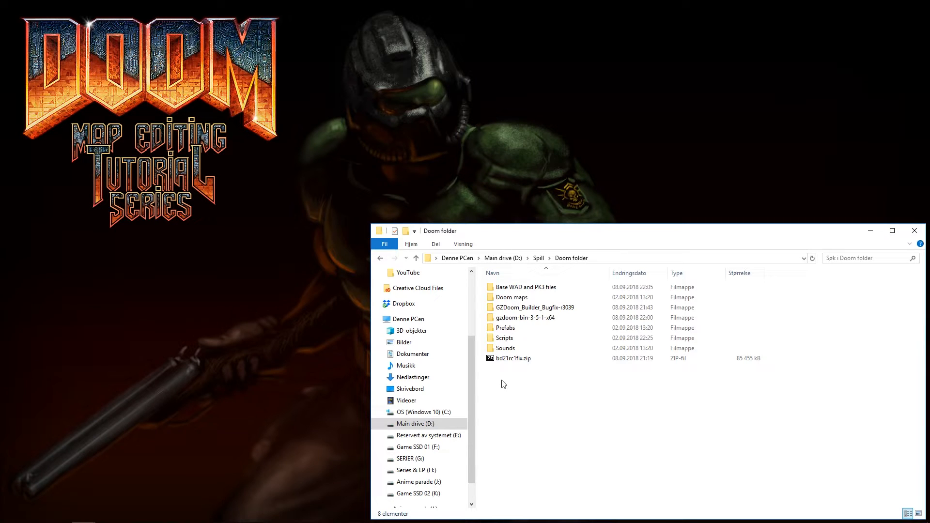
pyautogui.click(491, 361)
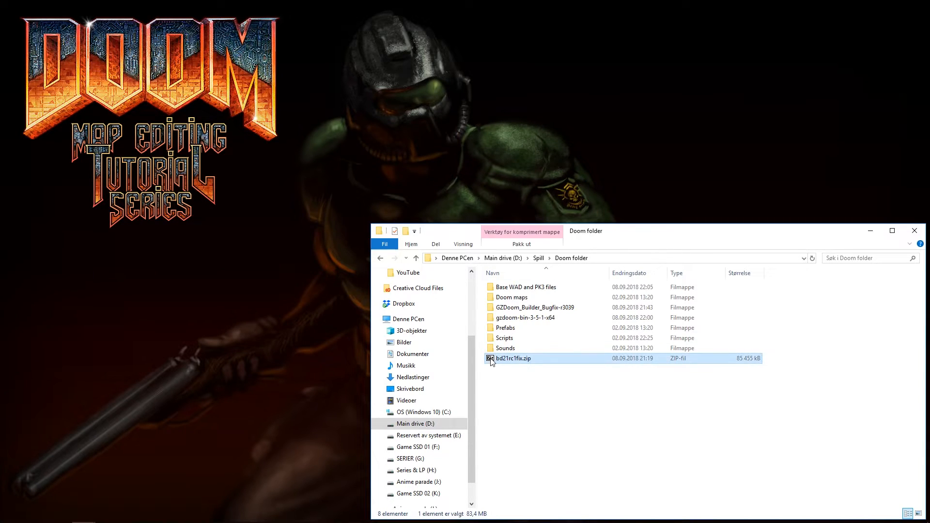
pyautogui.doubleClick(491, 362)
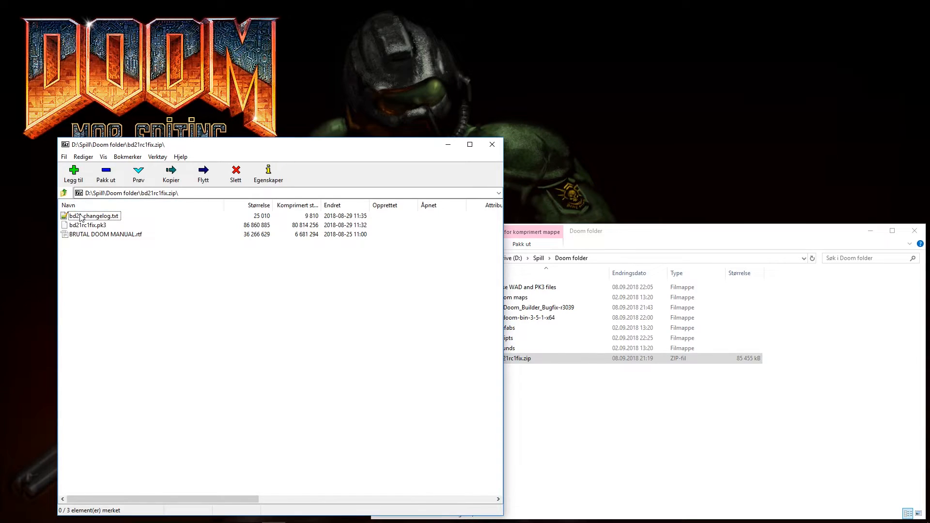
# - Extract bd21rc1fix.pk3 from the archive into the gzdoom-bin-3-5-1-x64 folder and close the archive
pyautogui.click(76, 236)
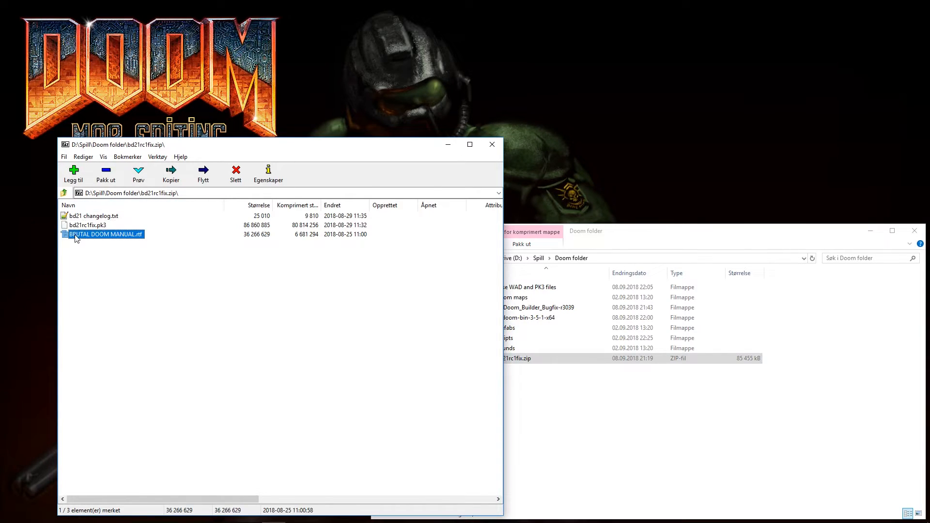
pyautogui.click(80, 226)
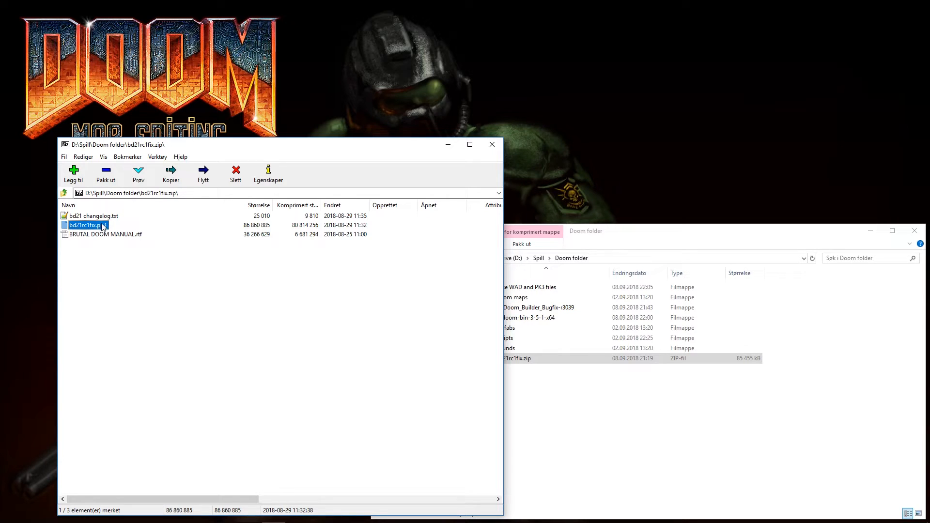
pyautogui.click(592, 234)
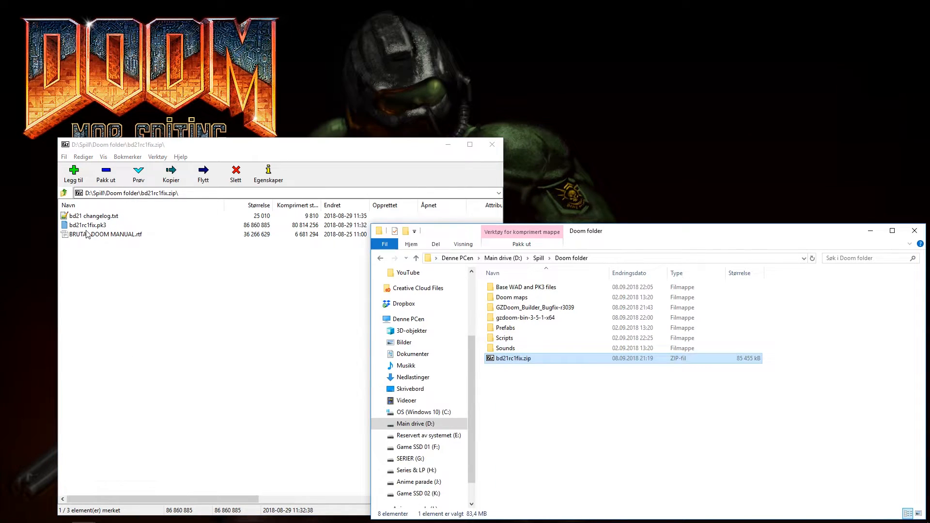
pyautogui.moveTo(71, 227); pyautogui.dragTo(508, 321)
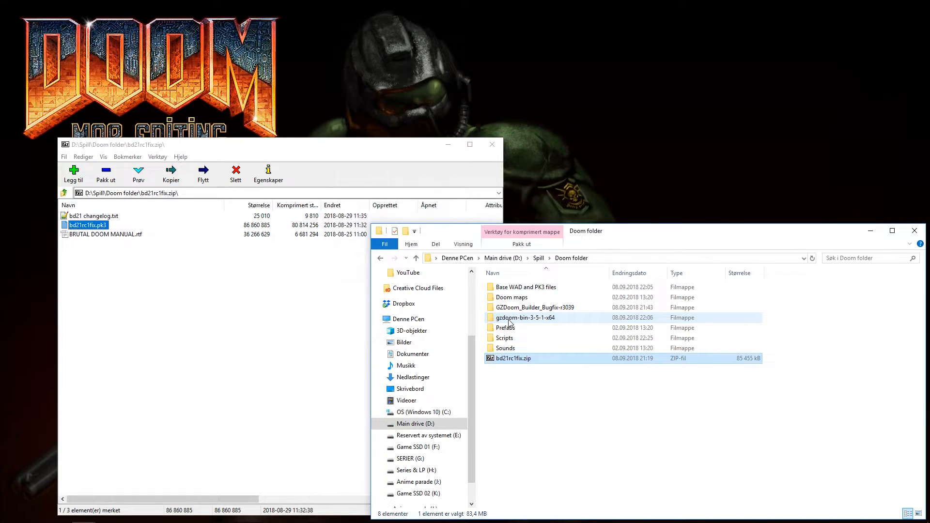
pyautogui.click(493, 144)
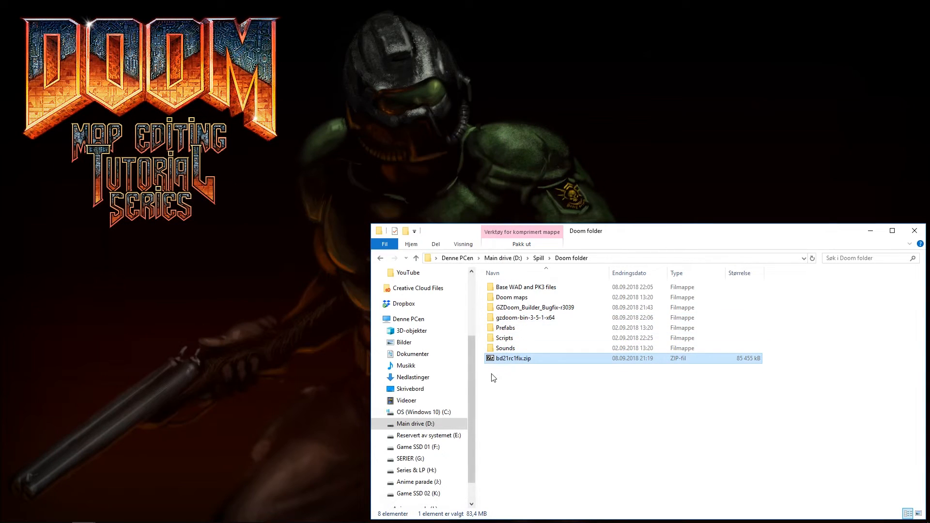
# - Open the gzdoom-bin-3-5-1-x64 folder and sort its files by type
pyautogui.click(495, 319)
pyautogui.doubleClick(495, 318)
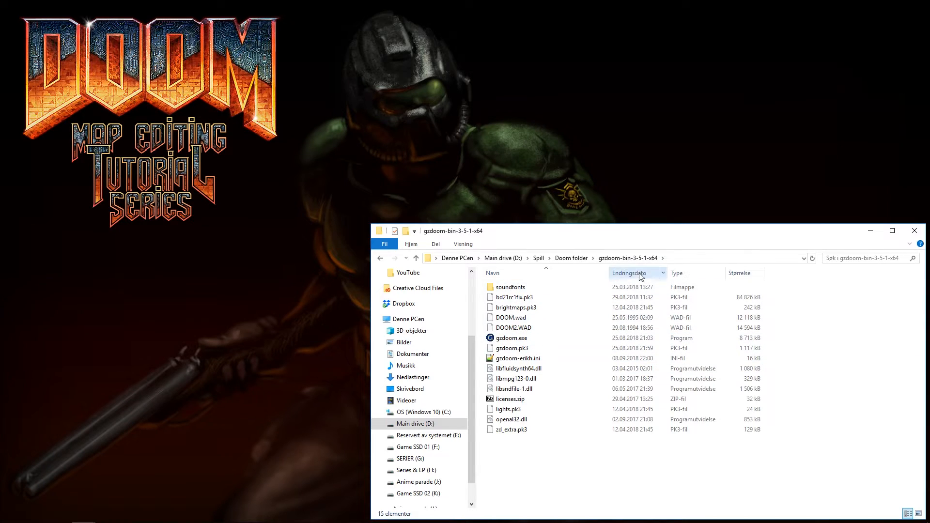
pyautogui.click(681, 274)
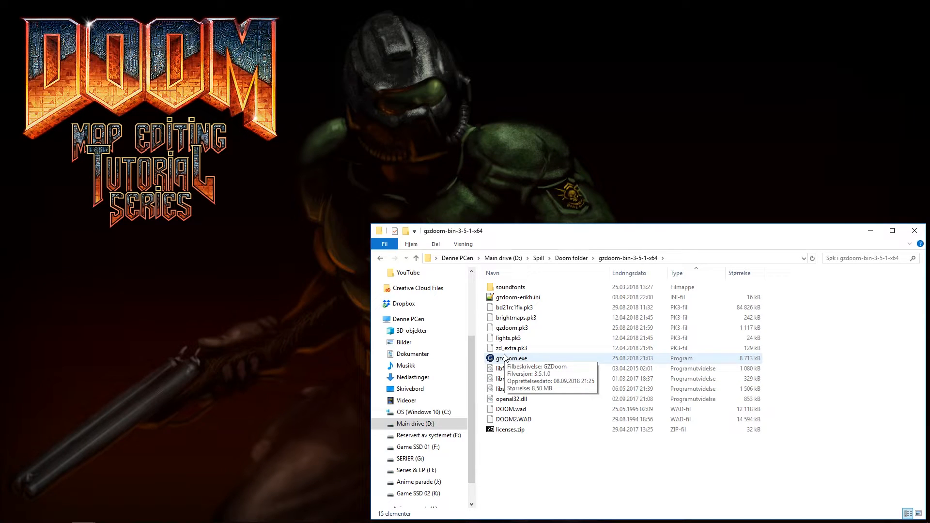
# - Launch gzdoom.exe with bd21rc1fix.pk3 loaded and start DOOM 2: Hell on Earth as the game file
pyautogui.click(500, 310)
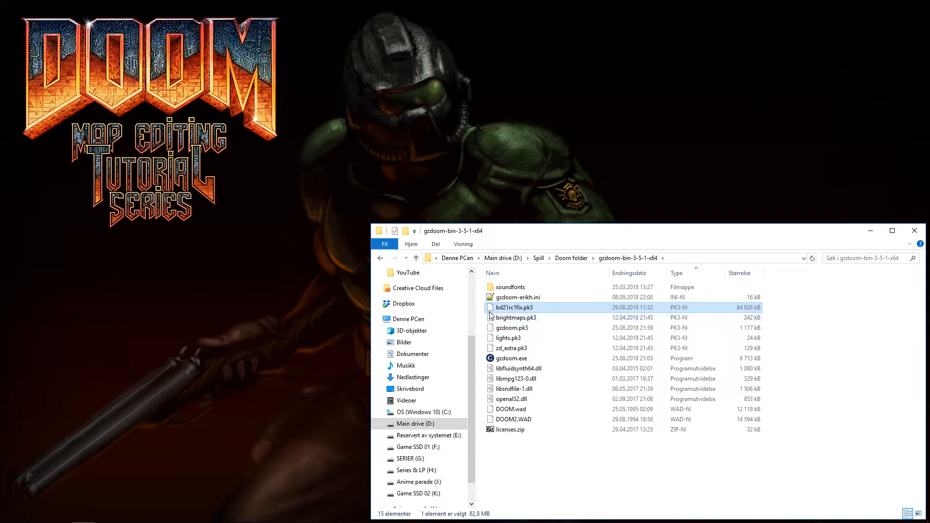
pyautogui.rightClick(492, 311)
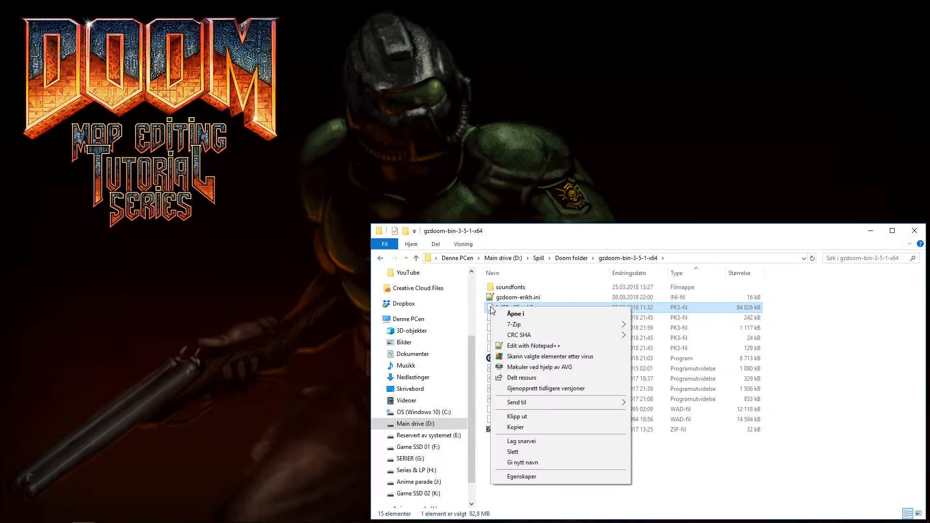
pyautogui.click(482, 219)
pyautogui.moveTo(492, 309); pyautogui.dragTo(493, 363)
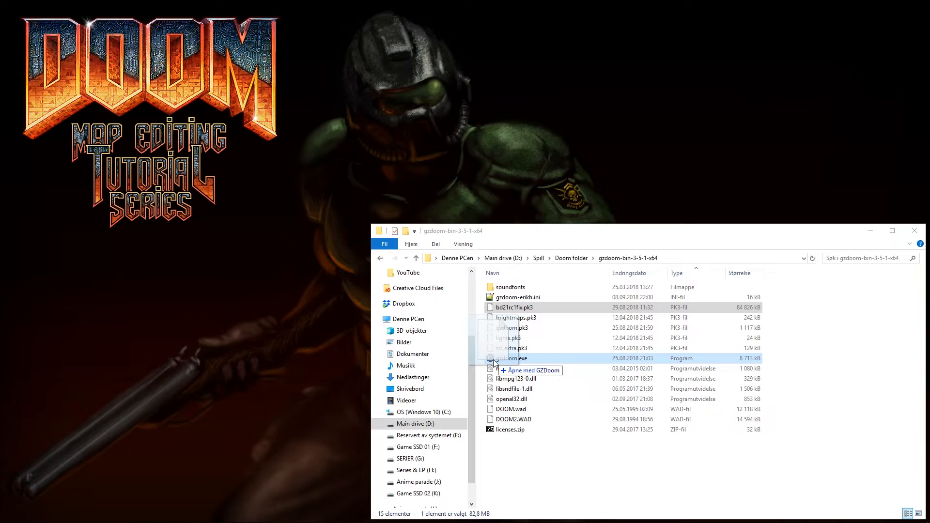
pyautogui.moveTo(493, 364); pyautogui.dragTo(494, 364)
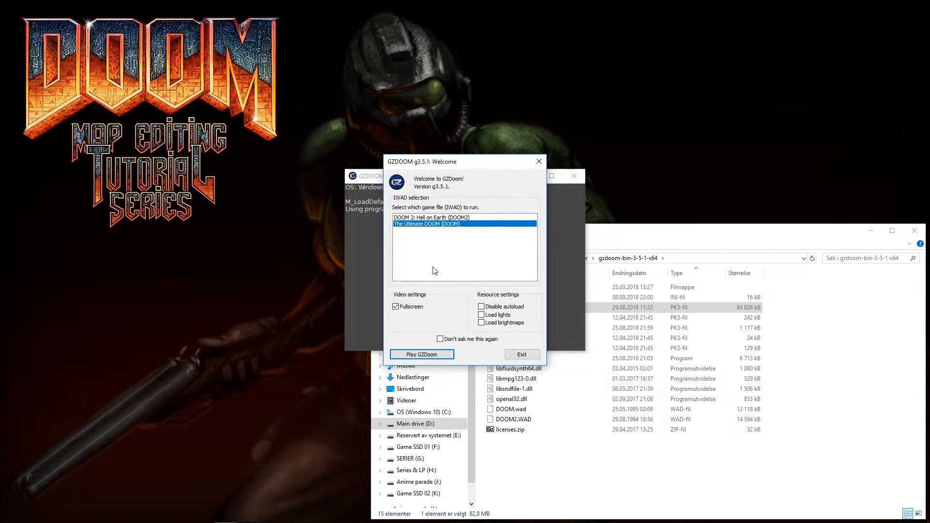
pyautogui.click(437, 219)
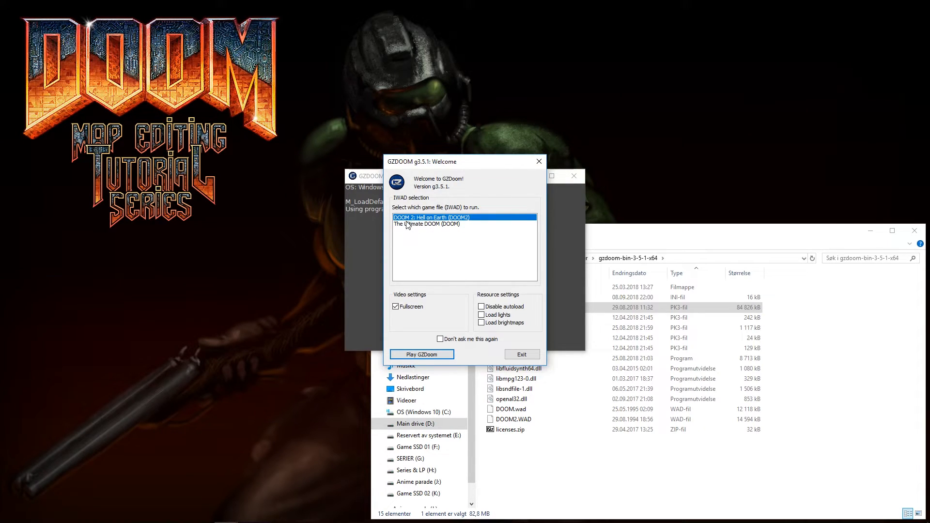
pyautogui.click(433, 356)
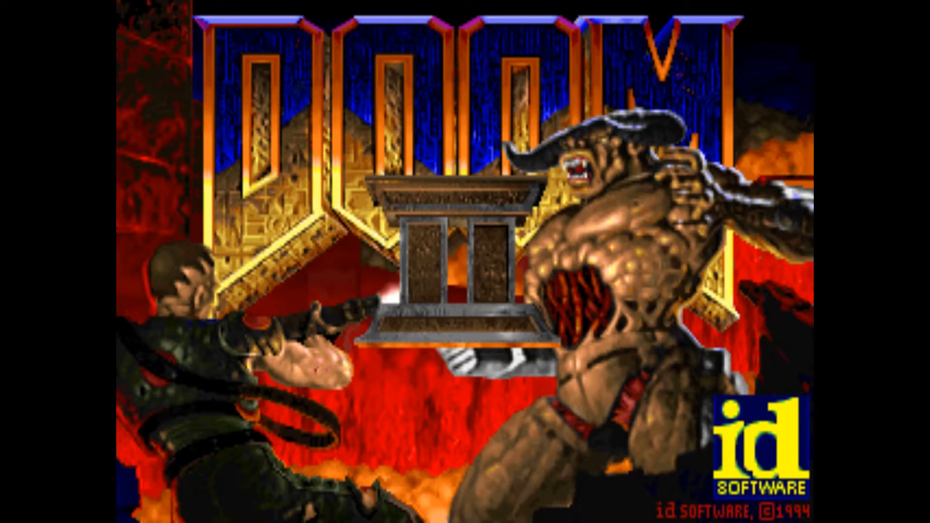
# - Start a new Brutal Doom game at the Hurt Me Plenty skill level
pyautogui.press('Escape')
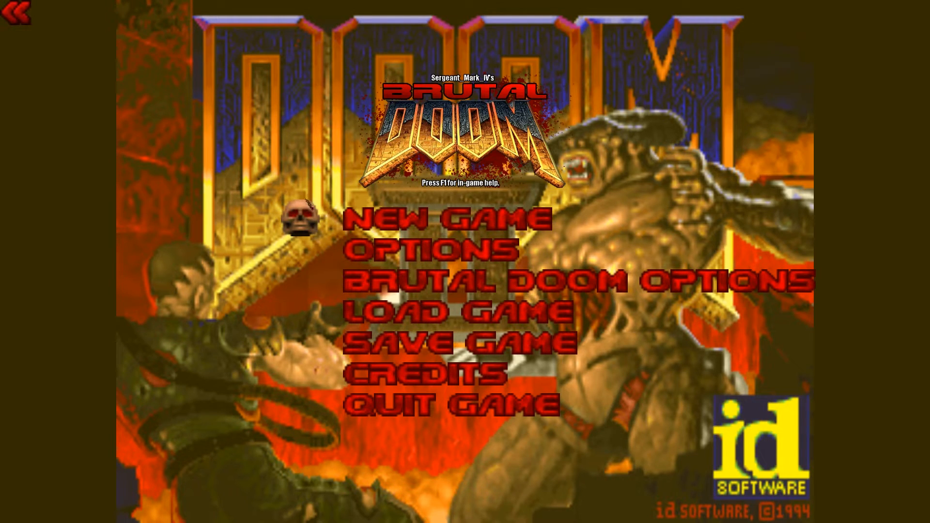
pyautogui.press('Return')
pyautogui.press('Return')
pyautogui.press('Return')
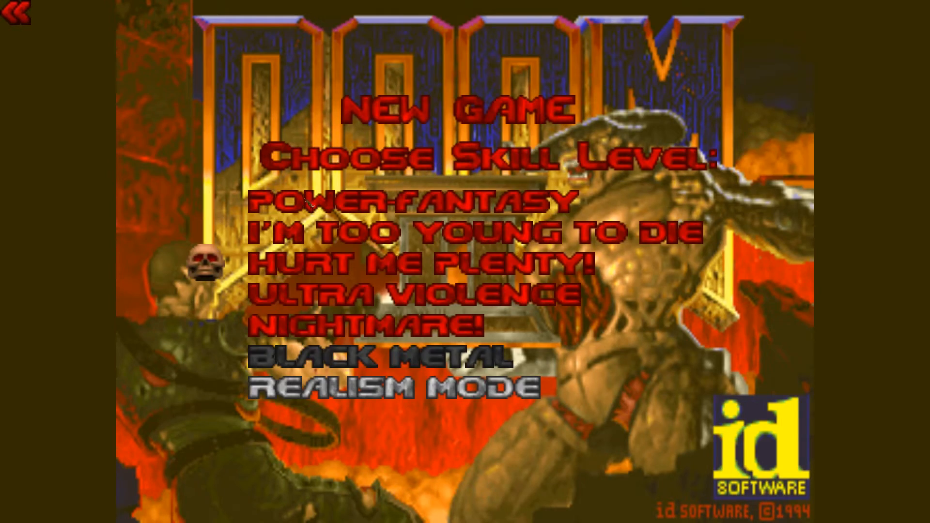
pyautogui.press('Return')
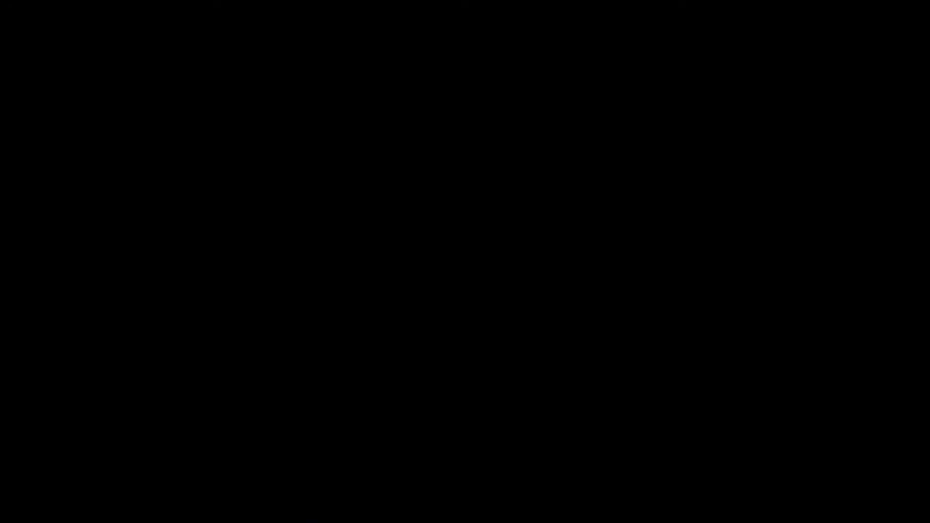
# - Test Brutal Doom by shooting the rifle zombies from the starting room into the green corridor and reloading the assault rifle
pyautogui.press('w')
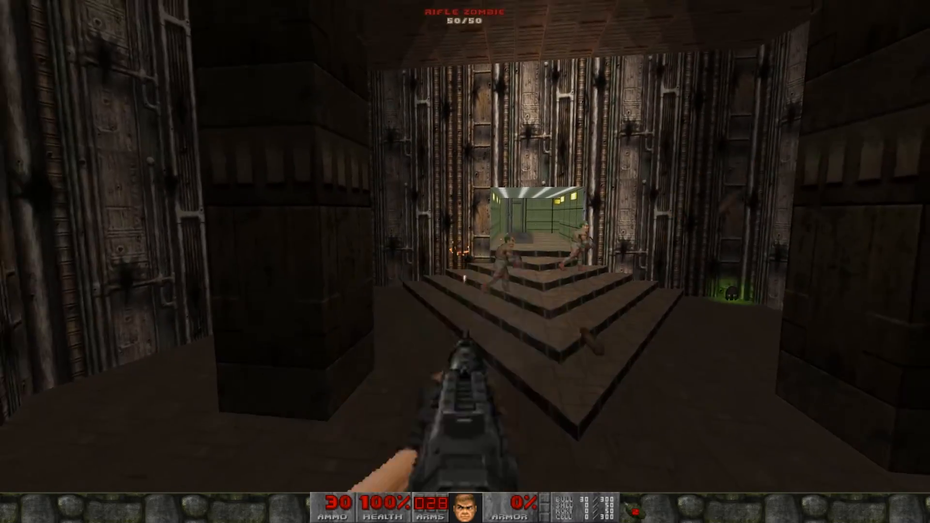
pyautogui.click(465, 262)
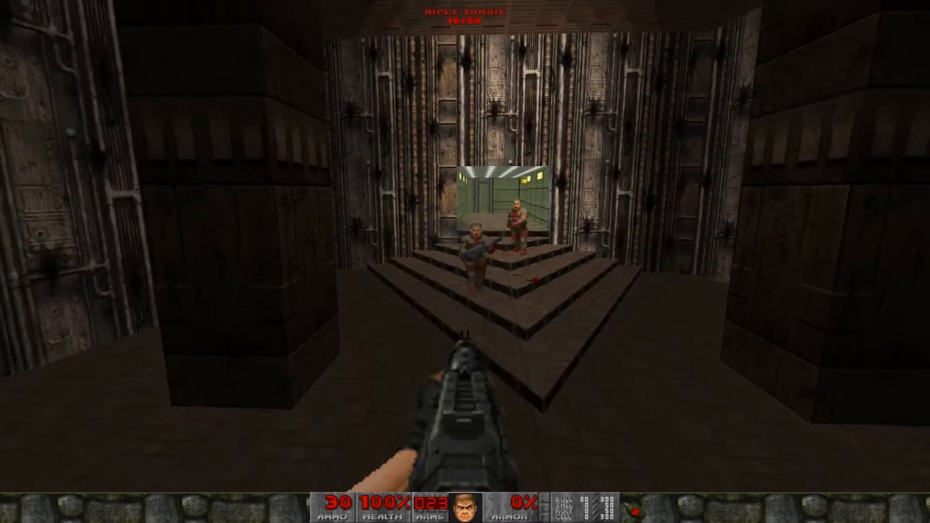
pyautogui.click(466, 262)
pyautogui.press('s')
pyautogui.click(465, 262)
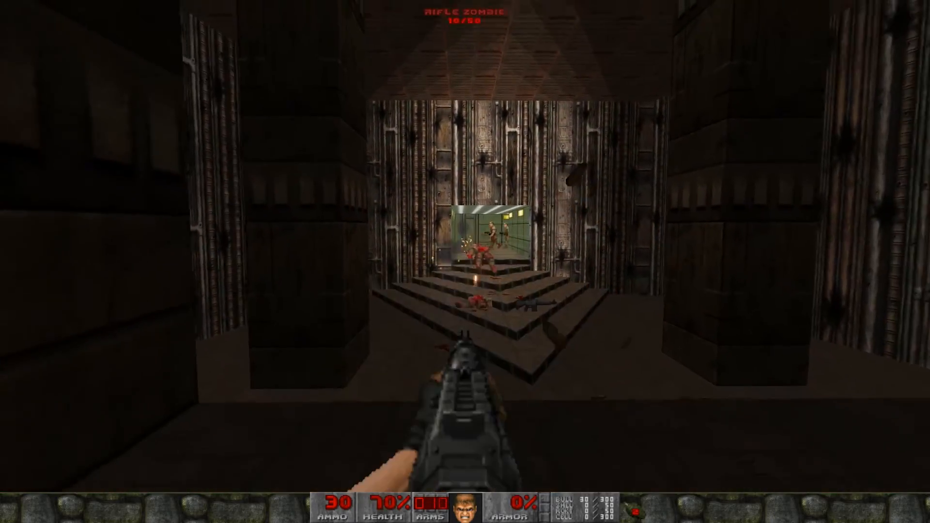
pyautogui.click(465, 261)
pyautogui.press('s')
pyautogui.press('w')
pyautogui.press('r')
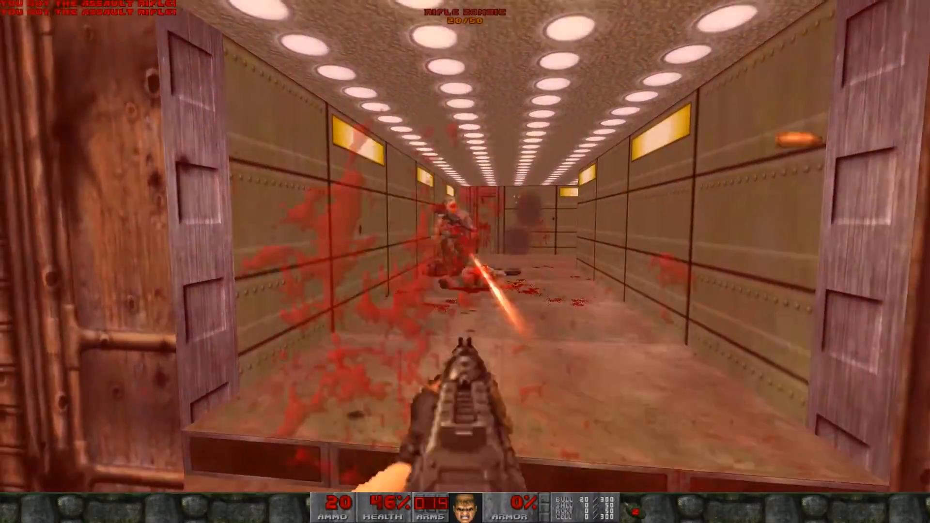
pyautogui.press('w')
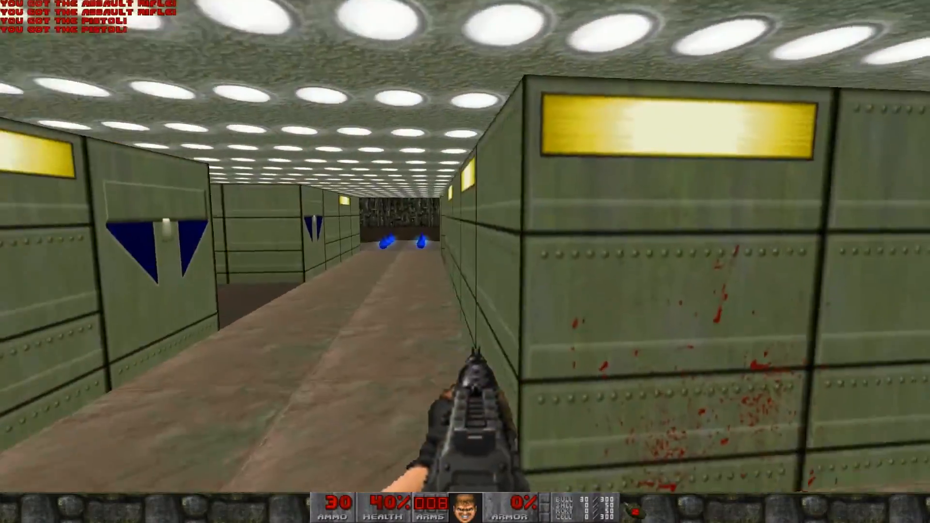
pyautogui.press('w')
pyautogui.press('r')
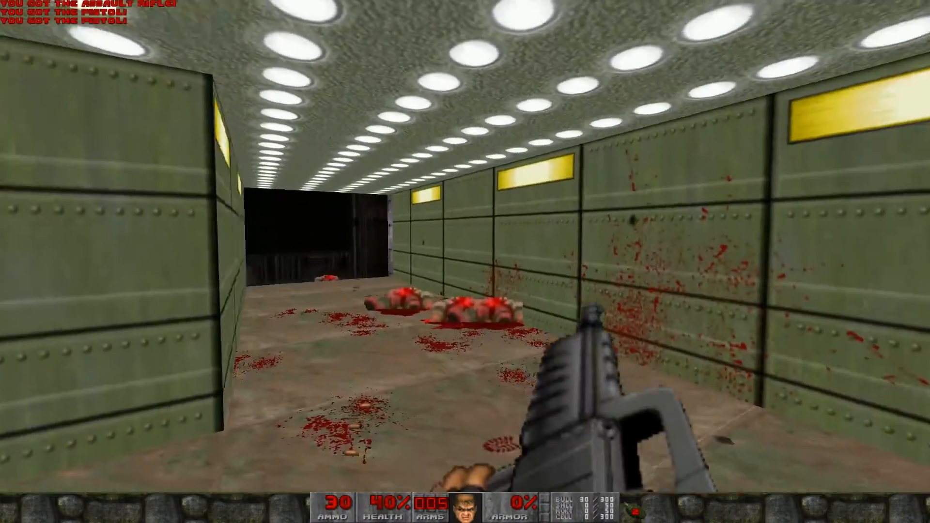
# - Continue the Brutal Doom test by moving through the green corridor and shooting at the approaching rifle zombie
pyautogui.press('s')
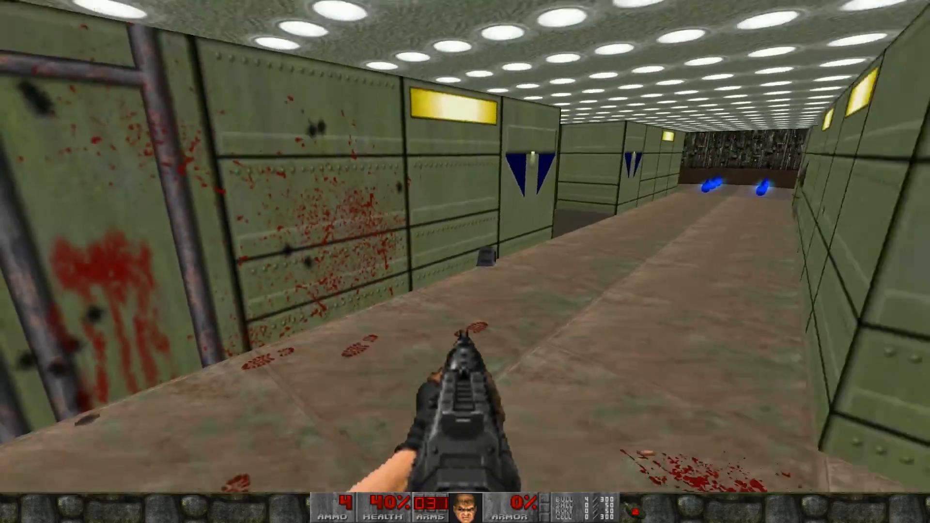
pyautogui.press('w')
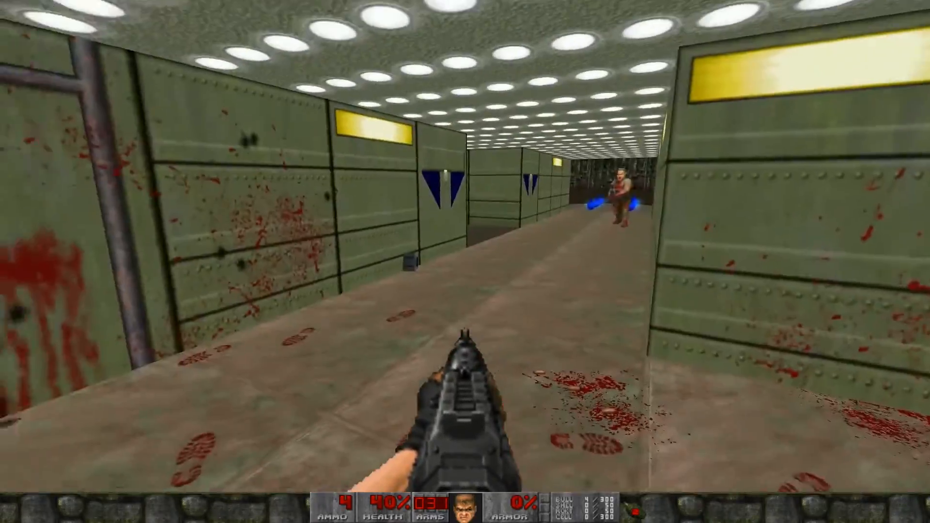
pyautogui.click(465, 262)
pyautogui.click(466, 262)
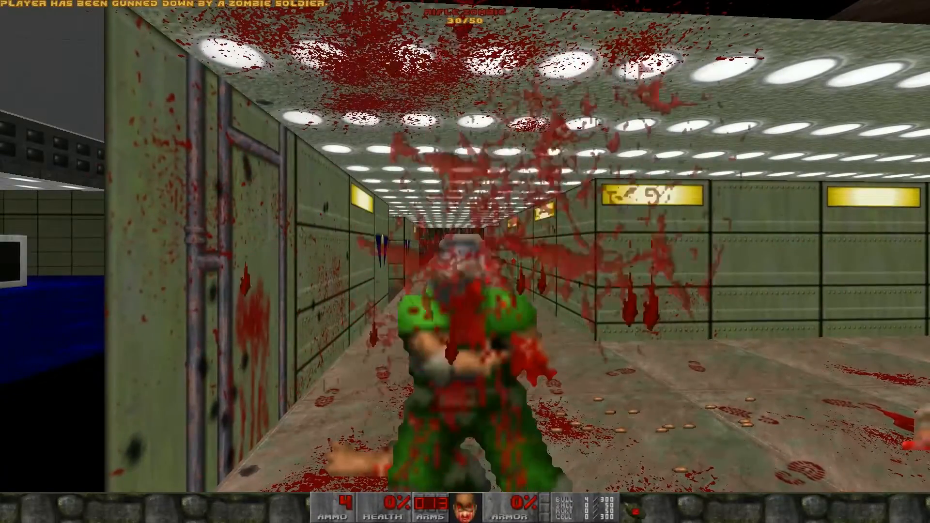
# - Quit the running Brutal Doom game and confirm leaving to the desktop
pyautogui.press('Escape')
pyautogui.press('Return')
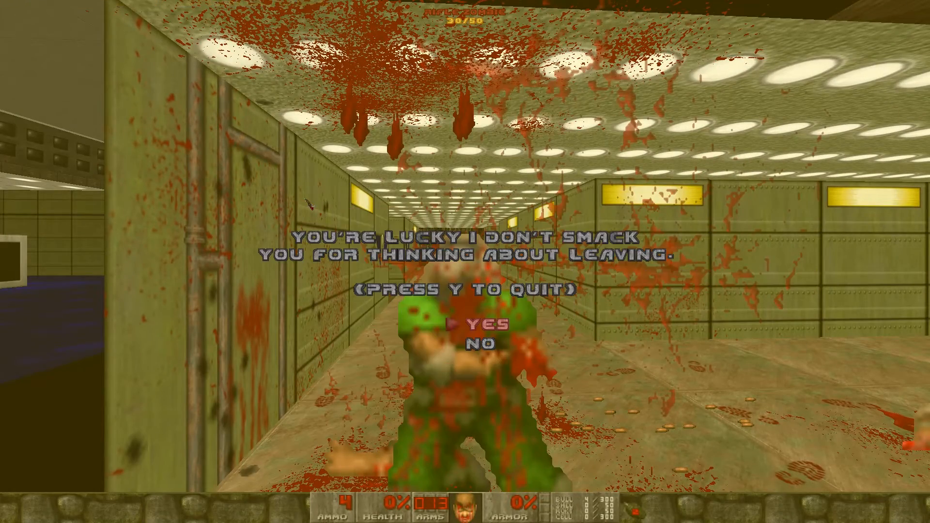
pyautogui.press('Return')
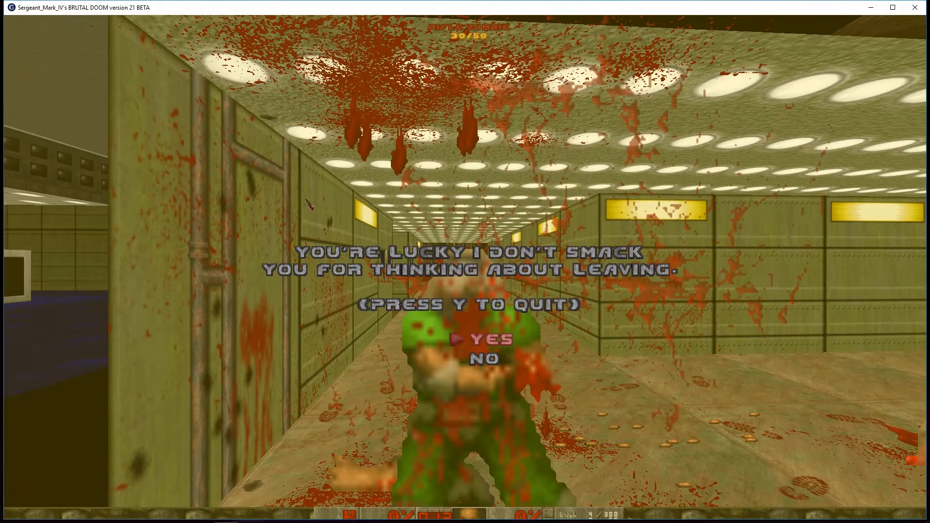
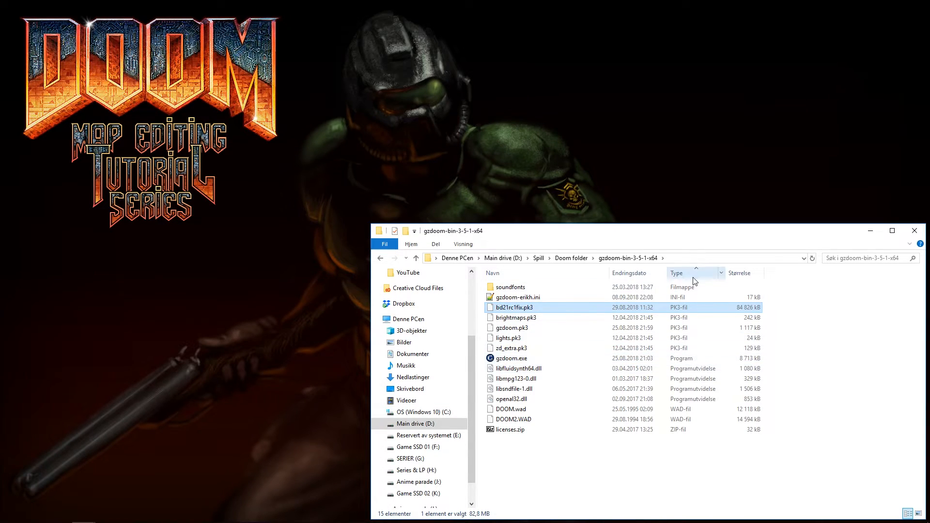
# - Open the GZDoom .ini configuration file from the gzdoom-bin-3-5-1-x64 folder and find its doom.Autoload sections
pyautogui.doubleClick(497, 298)
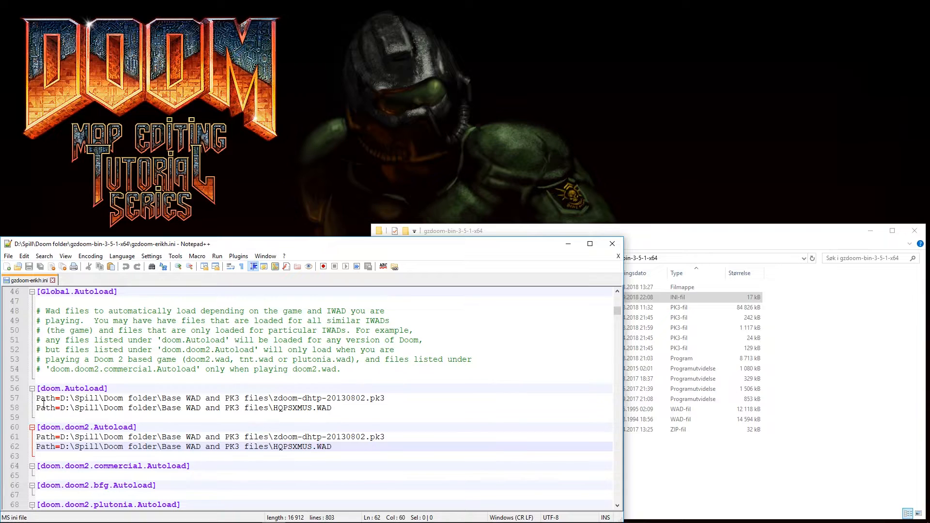
pyautogui.scroll(-2, 44, 404)
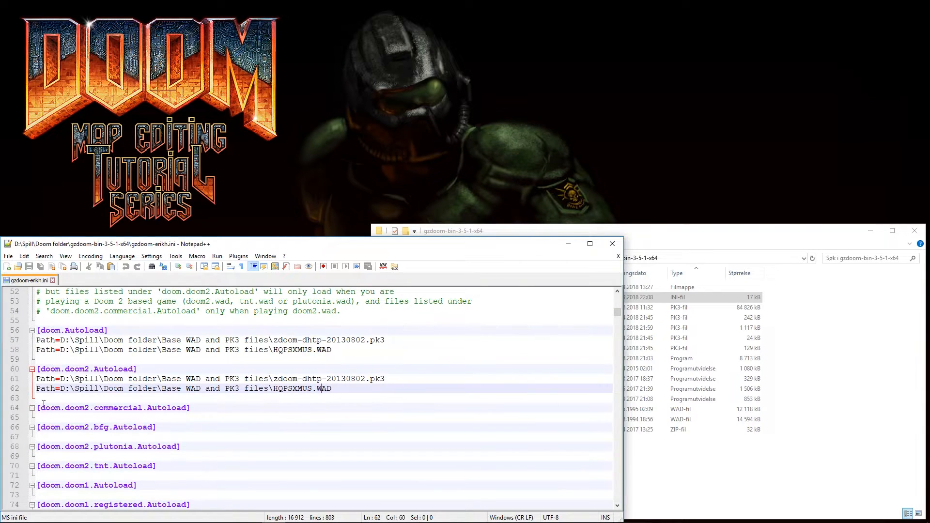
pyautogui.scroll(4, 44, 403)
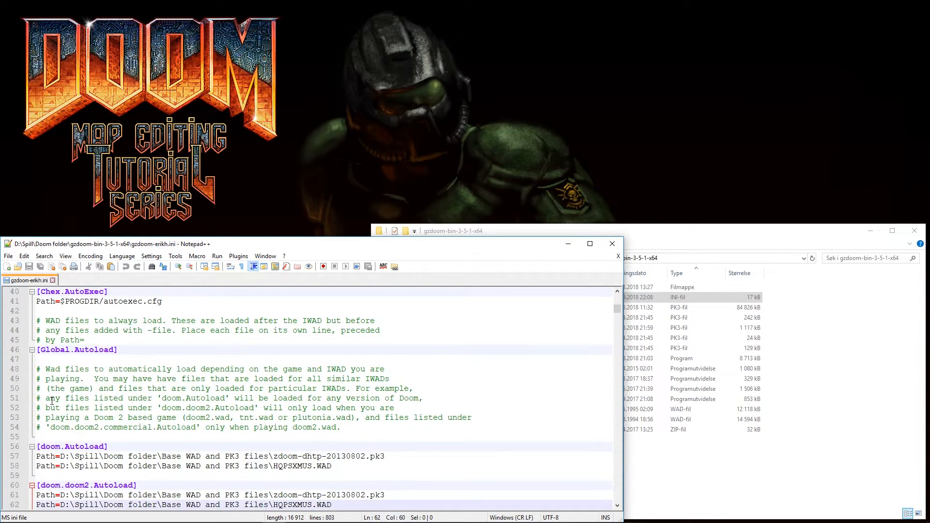
pyautogui.scroll(-4, 52, 401)
pyautogui.scroll(1, 57, 400)
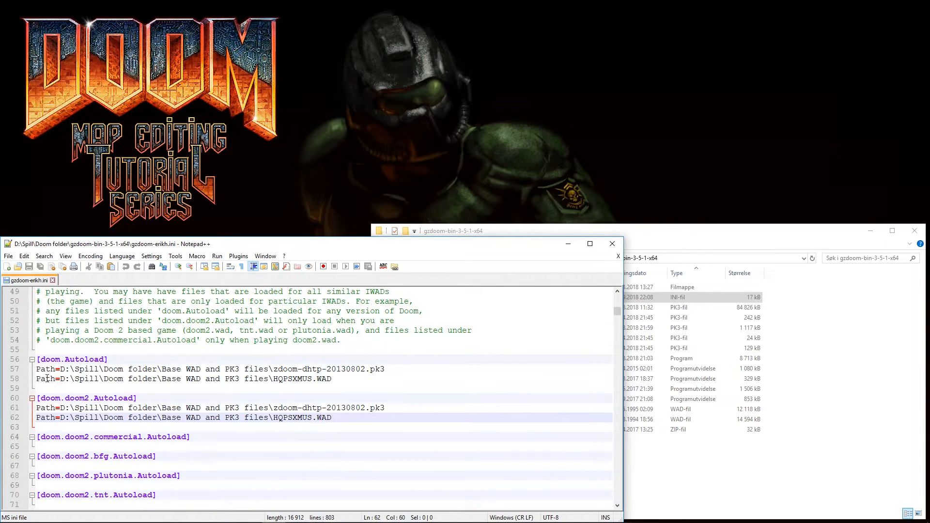
# - Add the line Path=D:\Spill\Doom folder\gzdoom-bin-3-5-1-x64\ at the end of the [doom.Autoload] section, copying the folder path from File Explorer
pyautogui.click(46, 380)
pyautogui.click(43, 390)
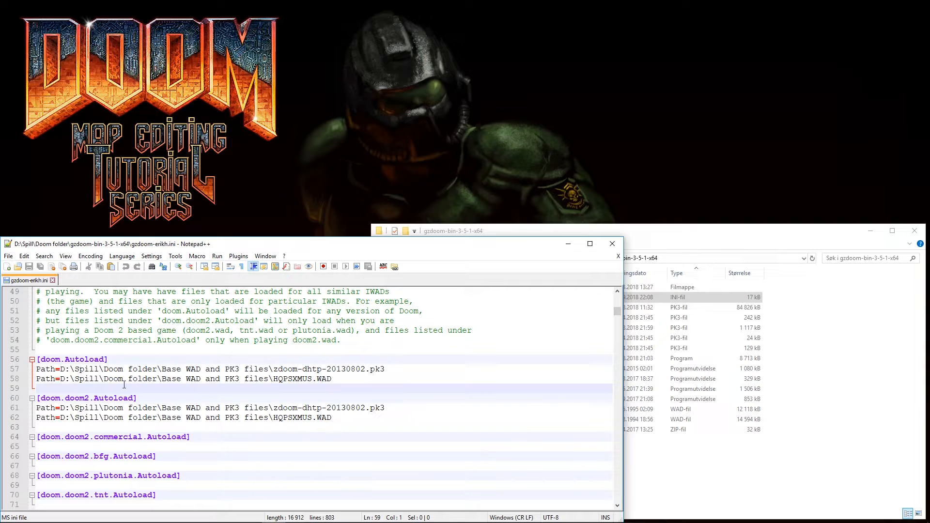
pyautogui.write('Path')
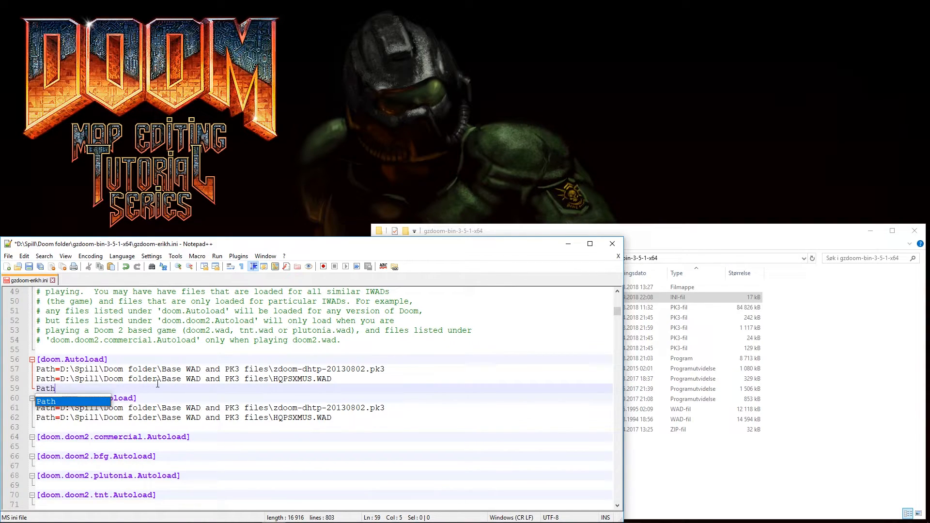
pyautogui.write('=')
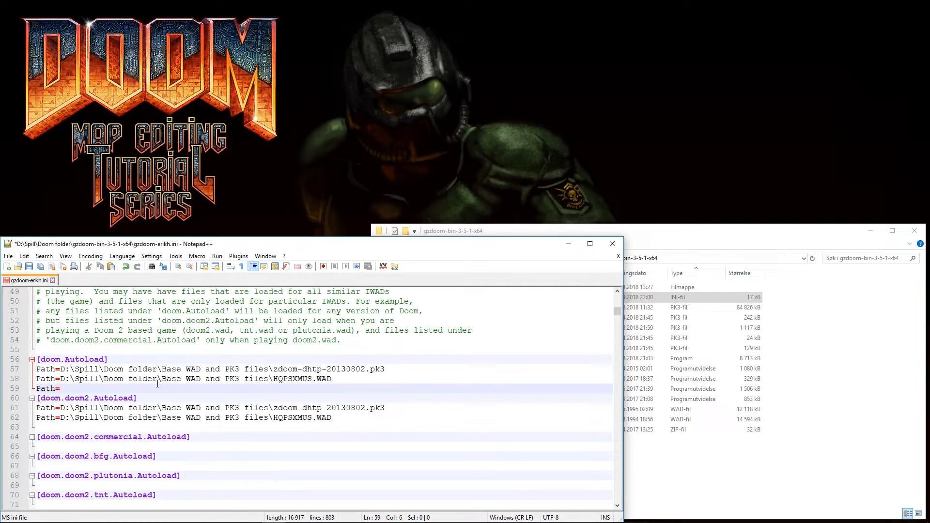
pyautogui.click(665, 257)
pyautogui.hotkey('ctrl', 'c')
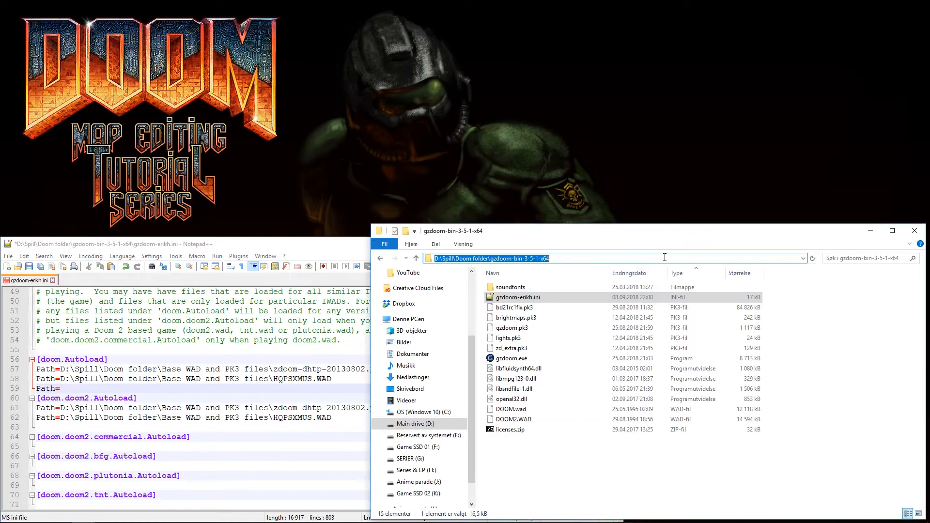
pyautogui.click(87, 389)
pyautogui.hotkey('ctrl', 'v')
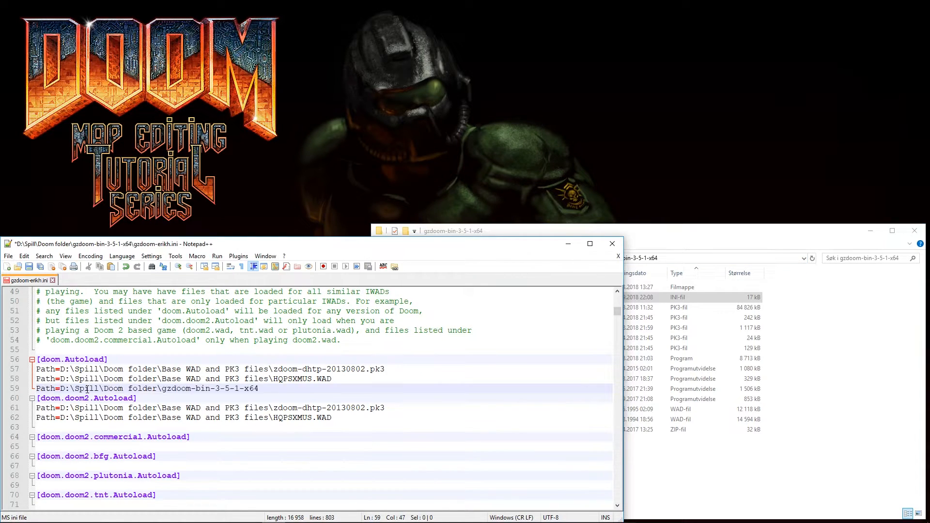
pyautogui.write('\\')
# - Complete the new autoload path with the file name bd21rc1fix.pk3 copied from the GZDoom folder
pyautogui.click(663, 231)
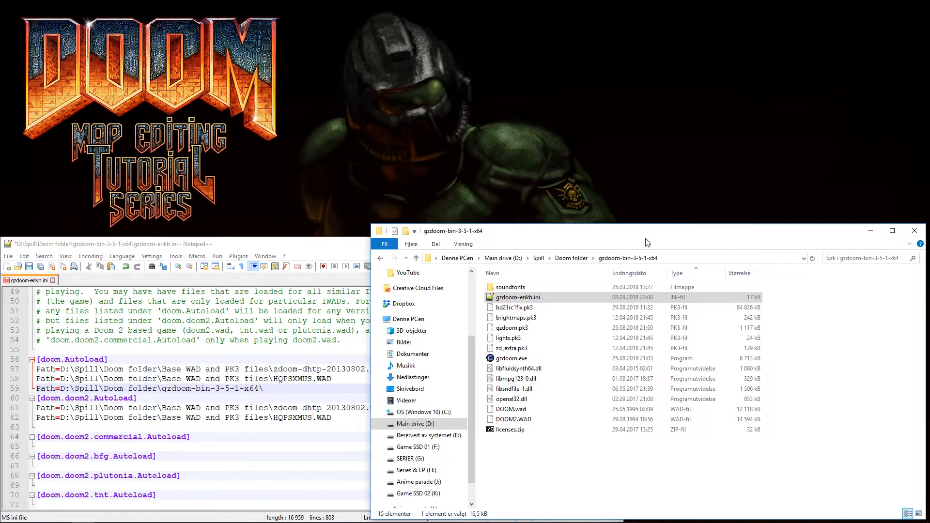
pyautogui.click(522, 310)
pyautogui.click(522, 311)
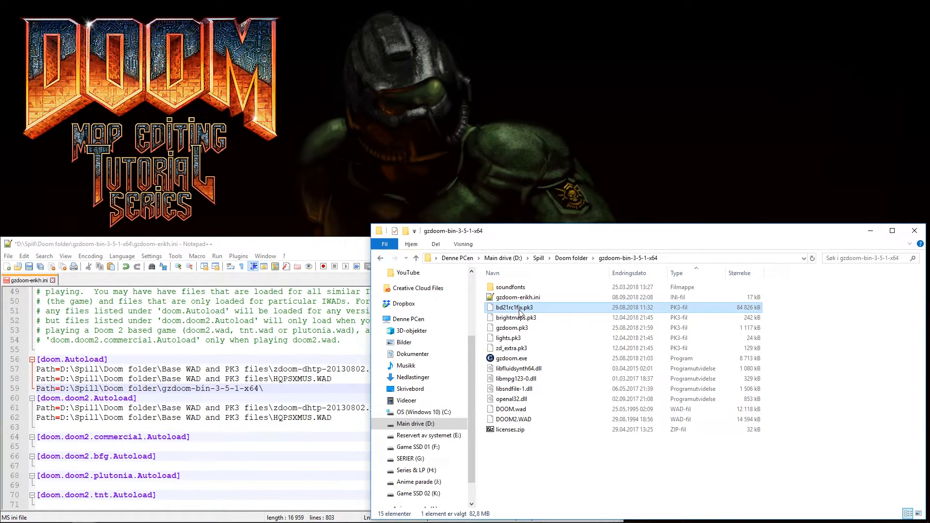
pyautogui.hotkey('ctrl', 'a')
pyautogui.hotkey('ctrl', 'c')
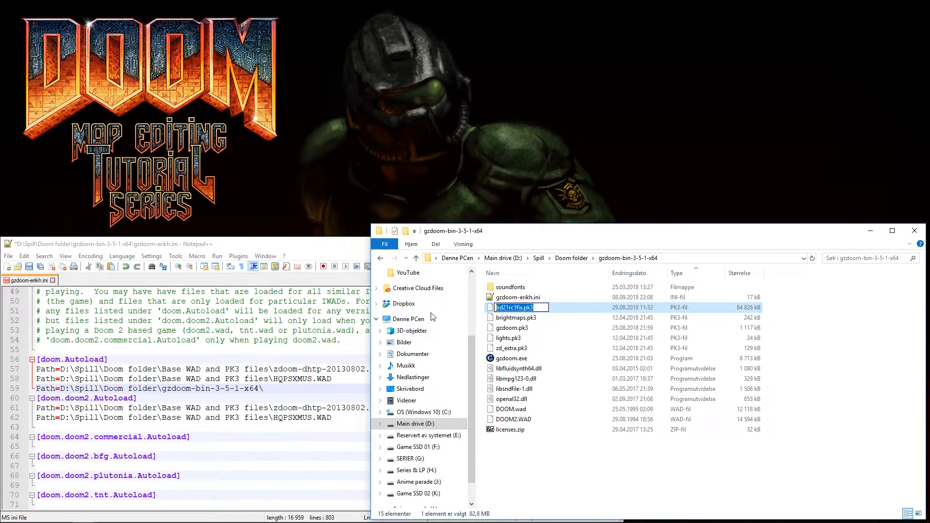
pyautogui.click(267, 391)
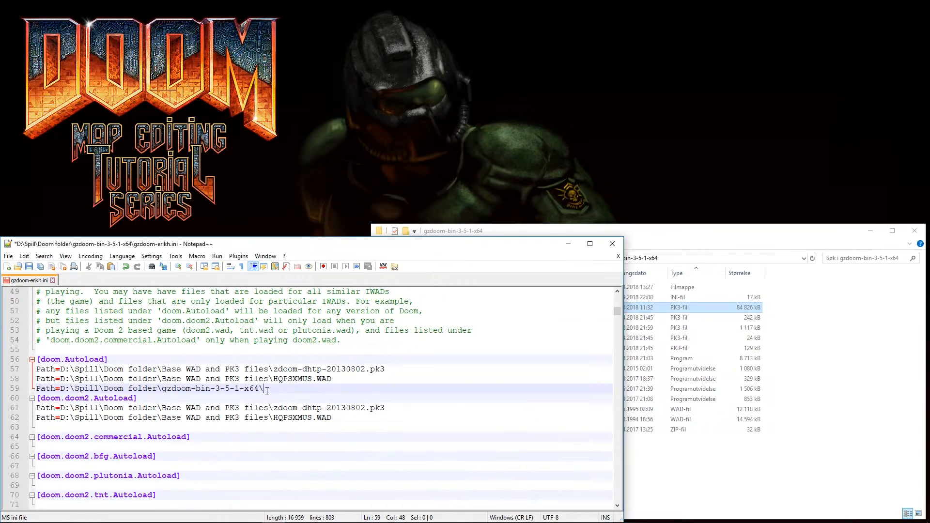
pyautogui.hotkey('ctrl', 'v')
# - Copy the bd21rc1fix.pk3 path line into the [doom.doom2.Autoload] section, then save and close the configuration file
pyautogui.moveTo(331, 391); pyautogui.dragTo(14, 391)
pyautogui.hotkey('ctrl', 'c')
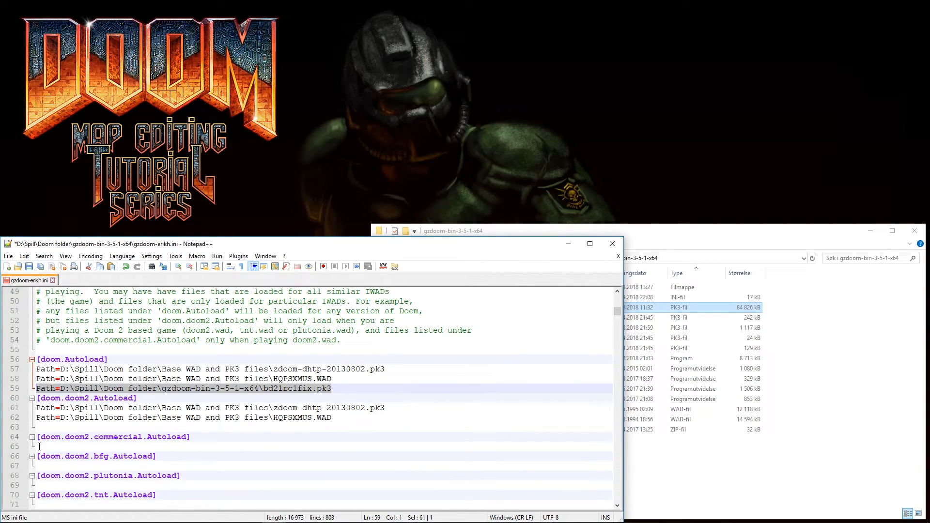
pyautogui.click(54, 426)
pyautogui.hotkey('ctrl', 'v')
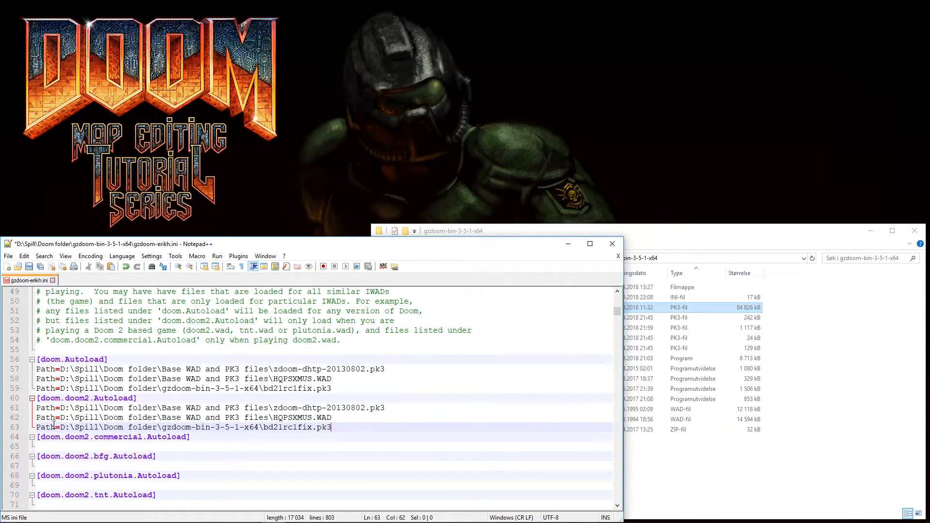
pyautogui.hotkey('ctrl', 's')
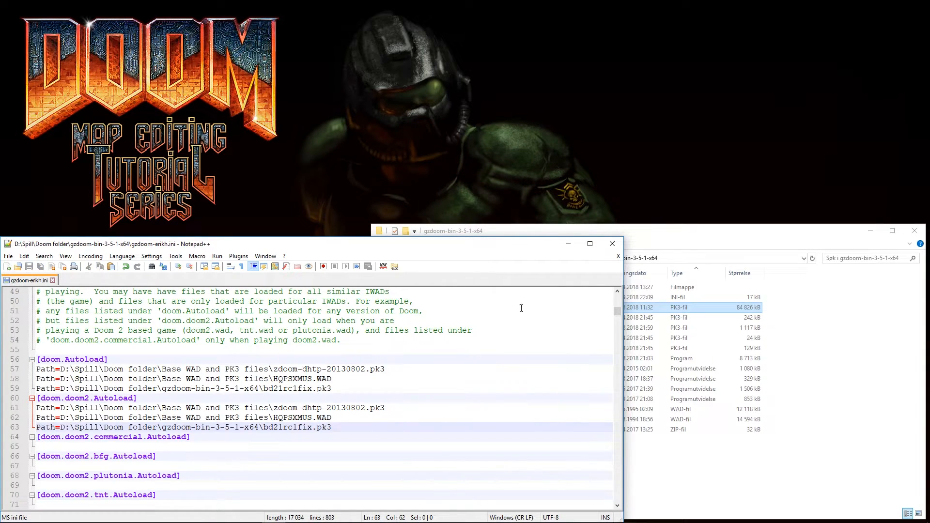
pyautogui.click(612, 243)
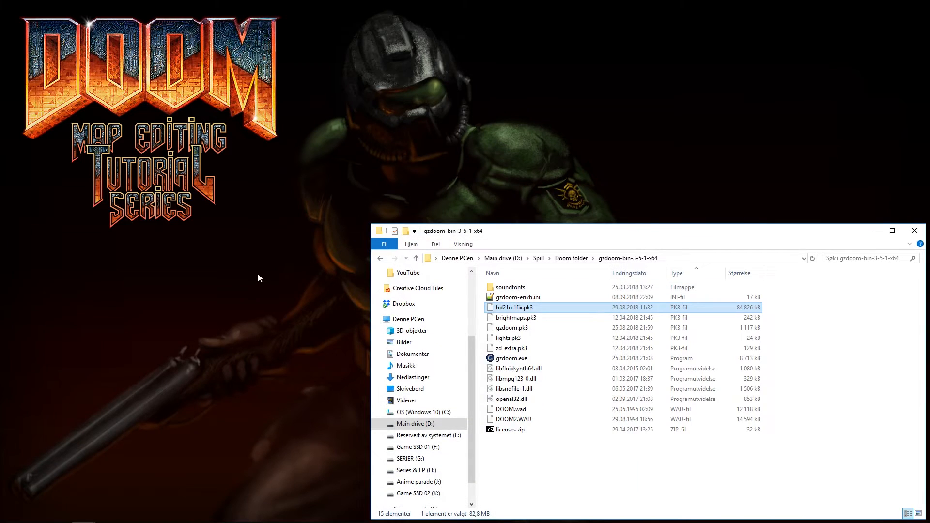
# - Launch GZDoom directly and start The Ultimate DOOM as the game file
pyautogui.moveTo(36, 521)
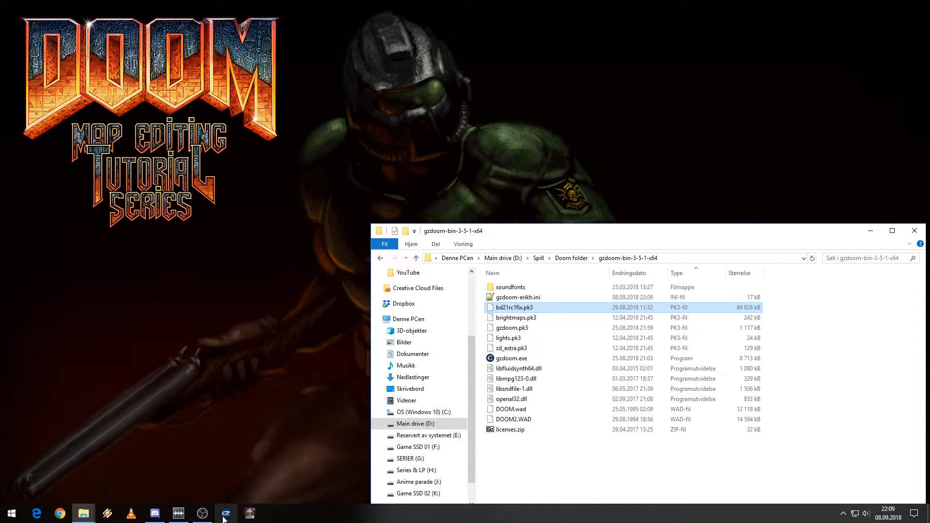
pyautogui.click(224, 515)
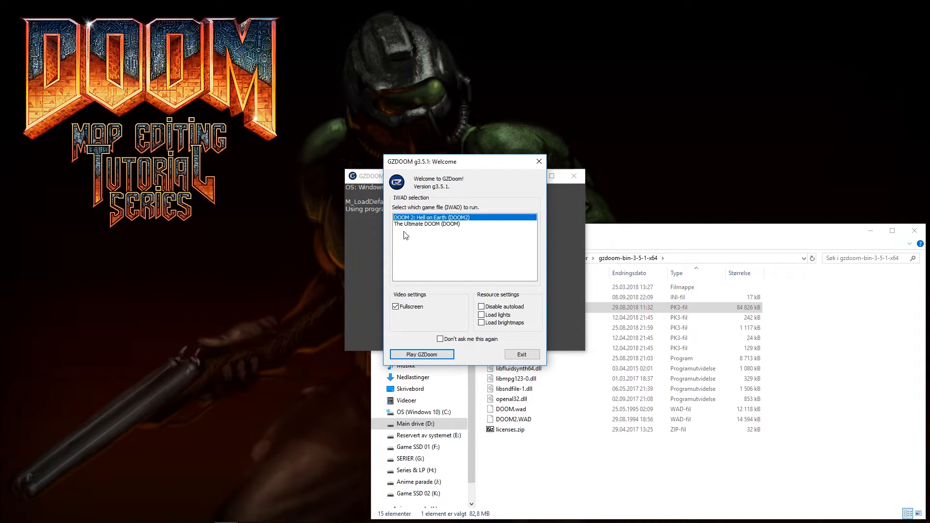
pyautogui.click(432, 224)
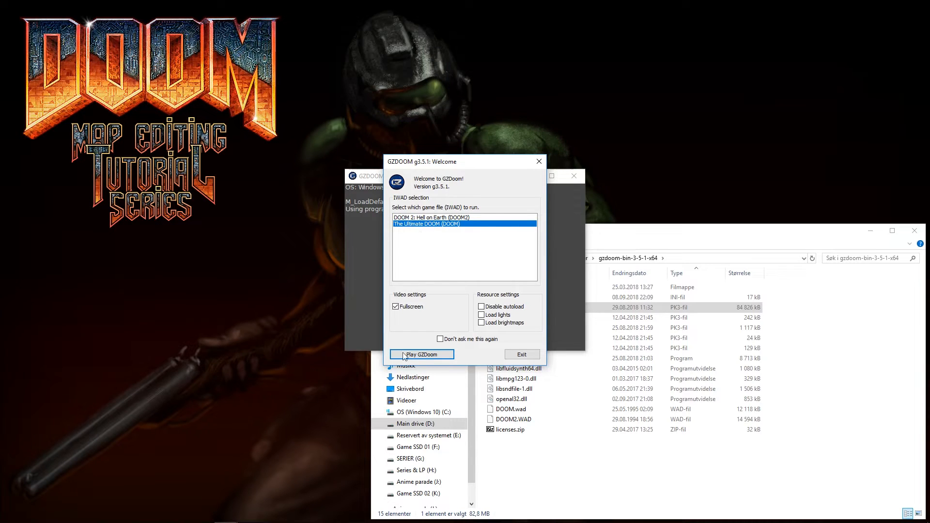
pyautogui.click(430, 357)
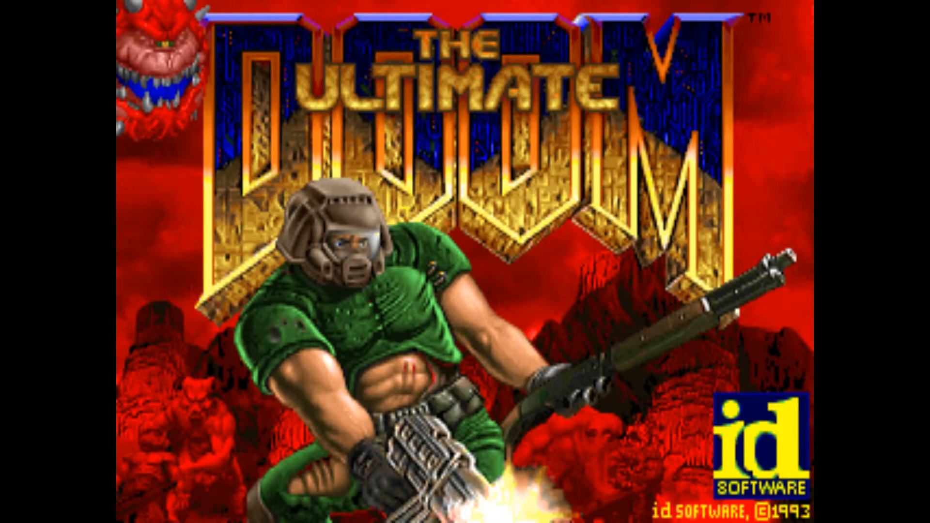
# - Start a new game in Rifle Start mode with the Knee-Deep in the Dead episode and the I'm Too Young to Die skill level
pyautogui.press('Escape')
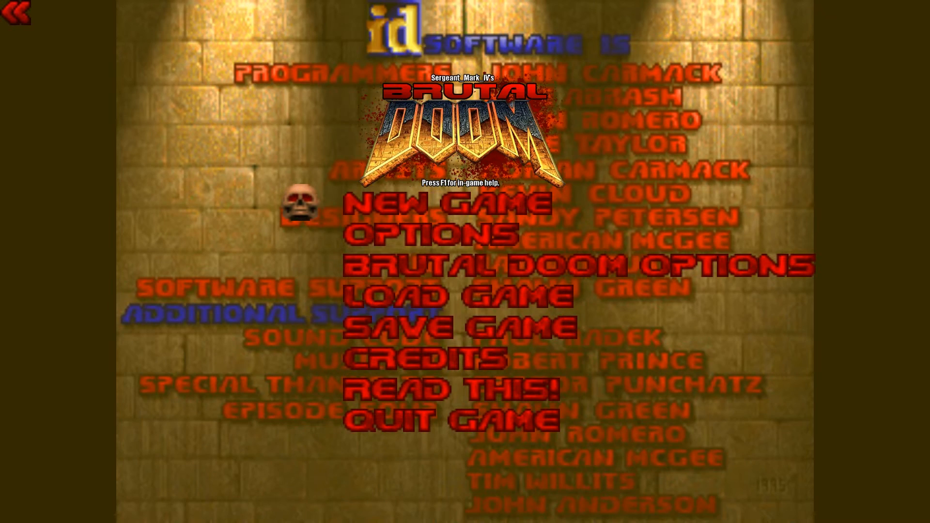
pyautogui.press('Return')
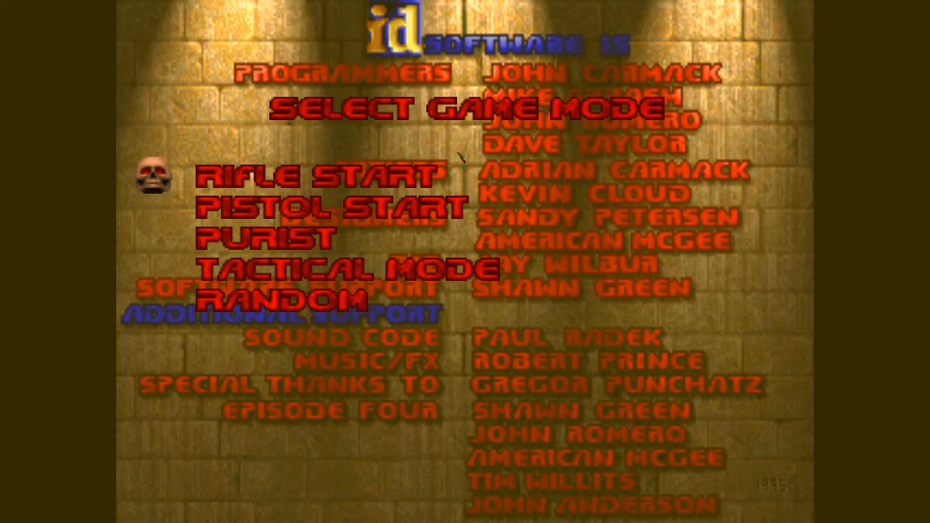
pyautogui.press('Return')
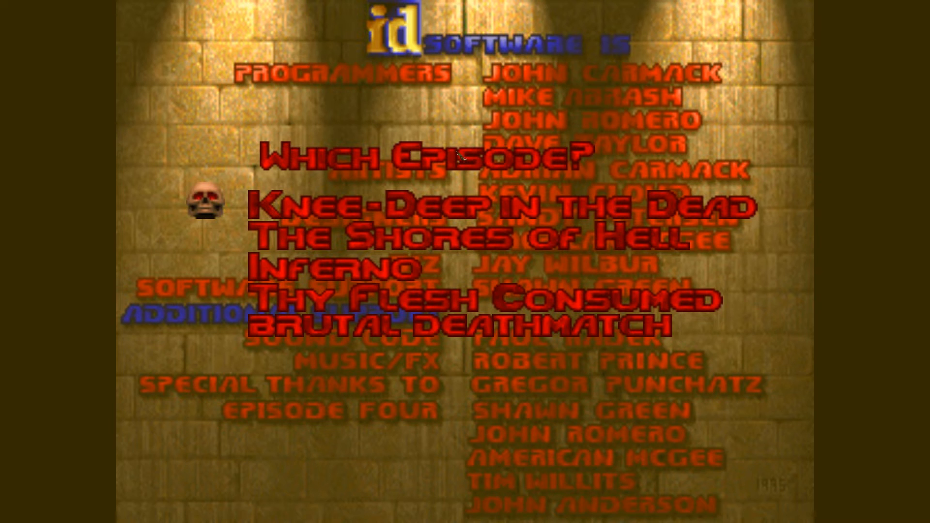
pyautogui.press('Return')
pyautogui.press('Up')
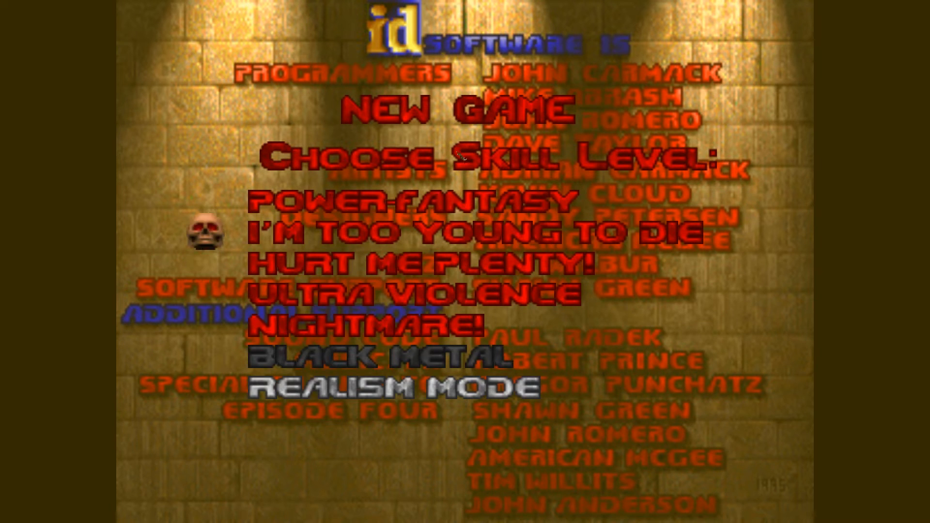
pyautogui.press('Escape')
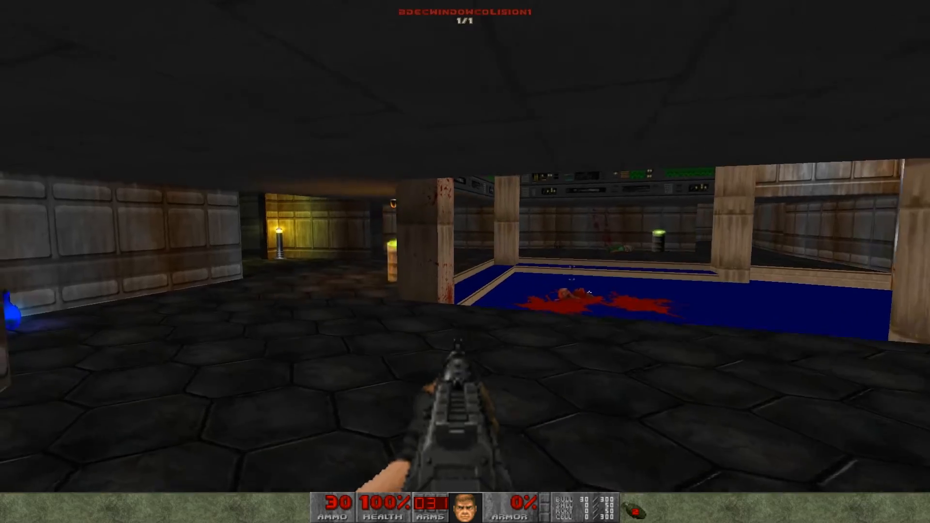
# - Walk through the first room of Knee-Deep in the Dead to check that Brutal Doom has loaded automatically
pyautogui.press('w')
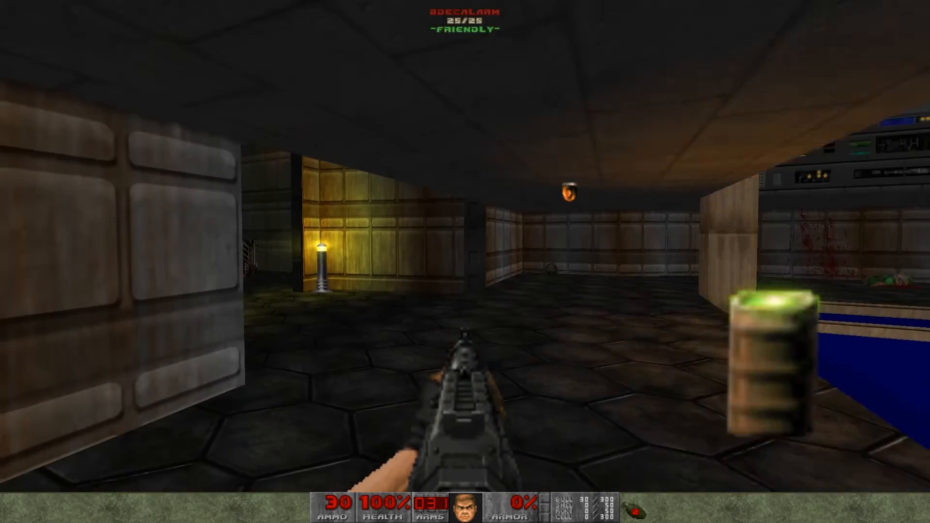
pyautogui.press('w')
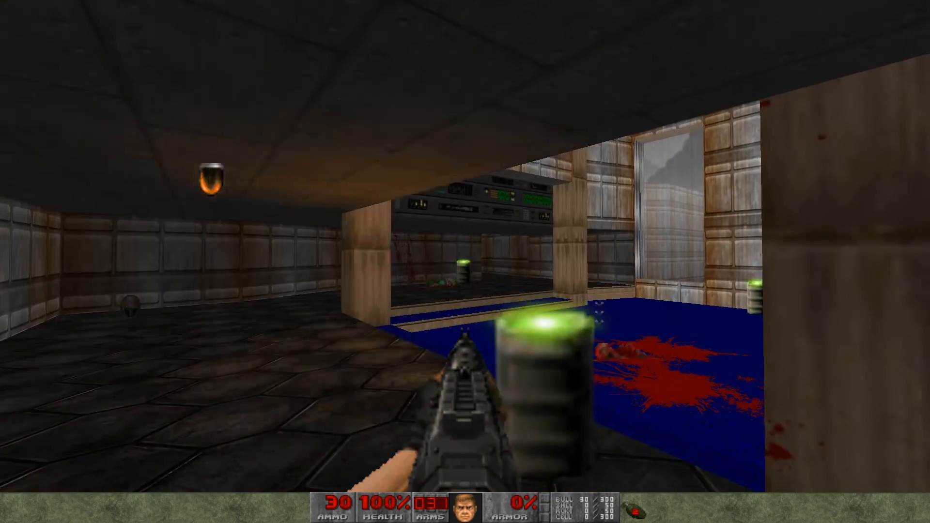
pyautogui.press('a')
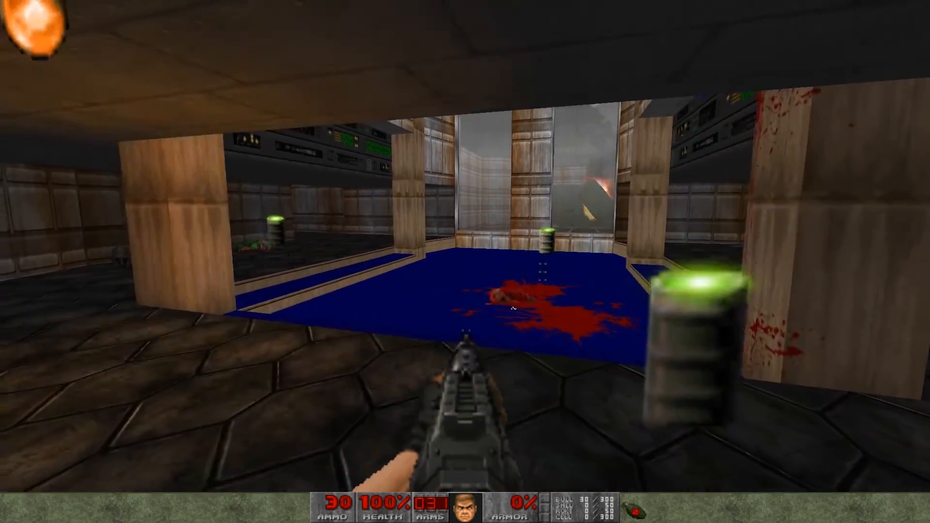
# - Walk around the blue-carpeted room, collect the health bonuses along its side and head through the yellow-lit corridor to the staircase
pyautogui.press('w')
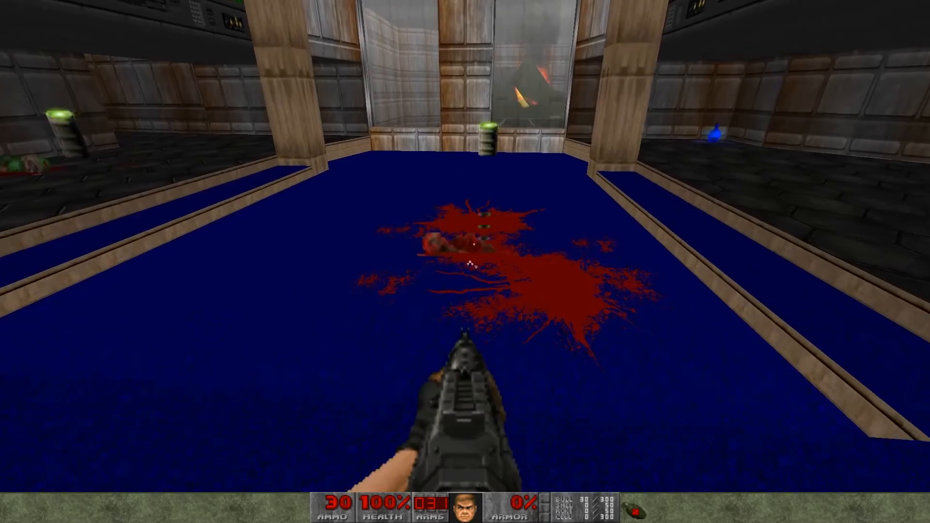
pyautogui.press('w')
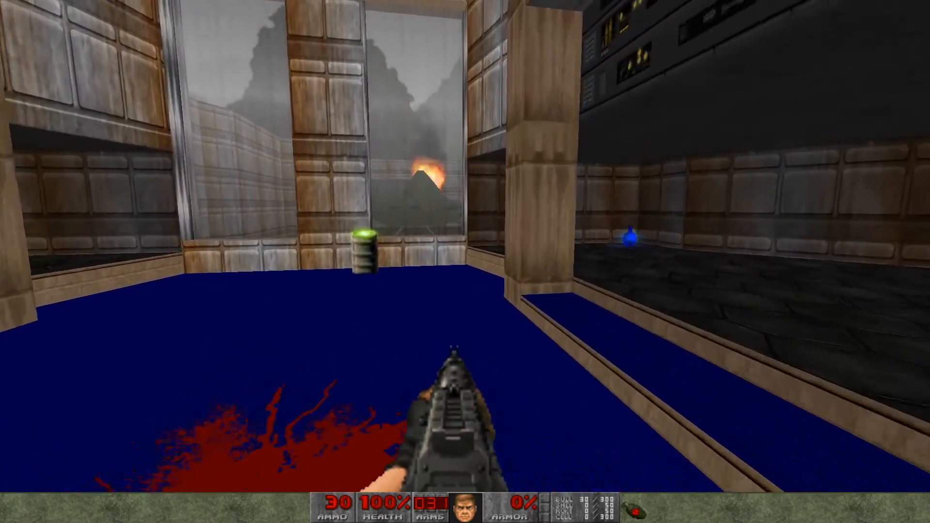
pyautogui.press('w')
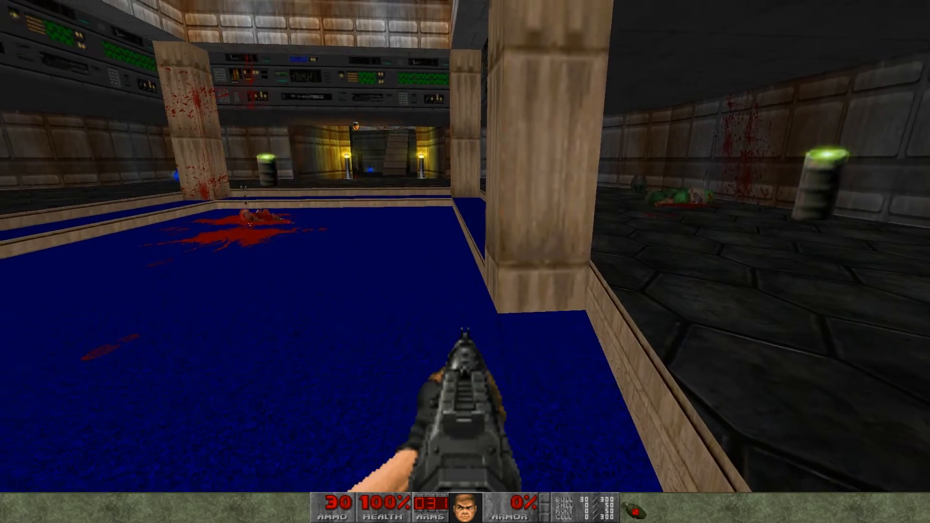
pyautogui.press('w')
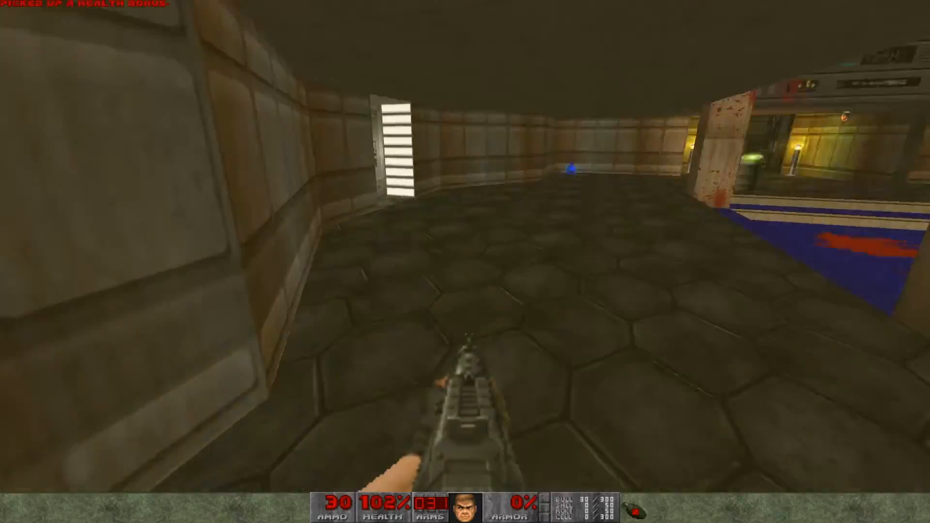
pyautogui.press('w')
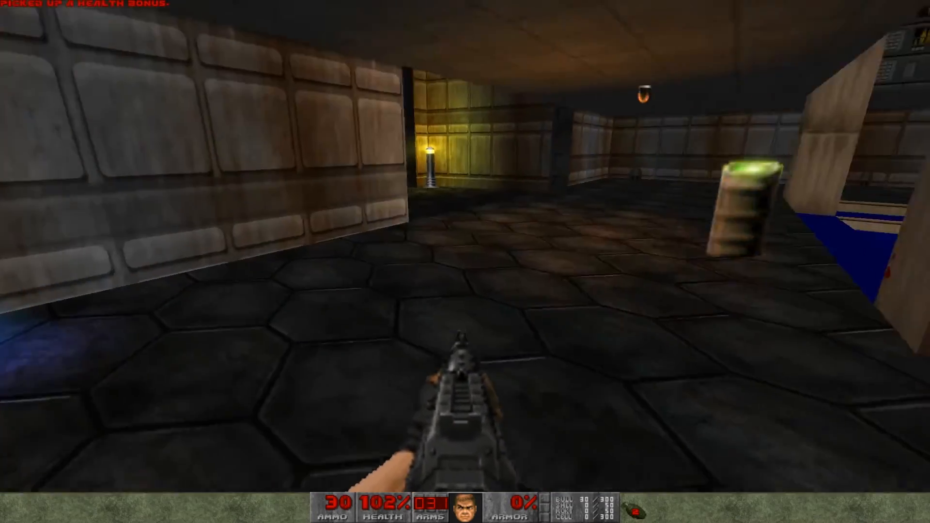
pyautogui.press('w')
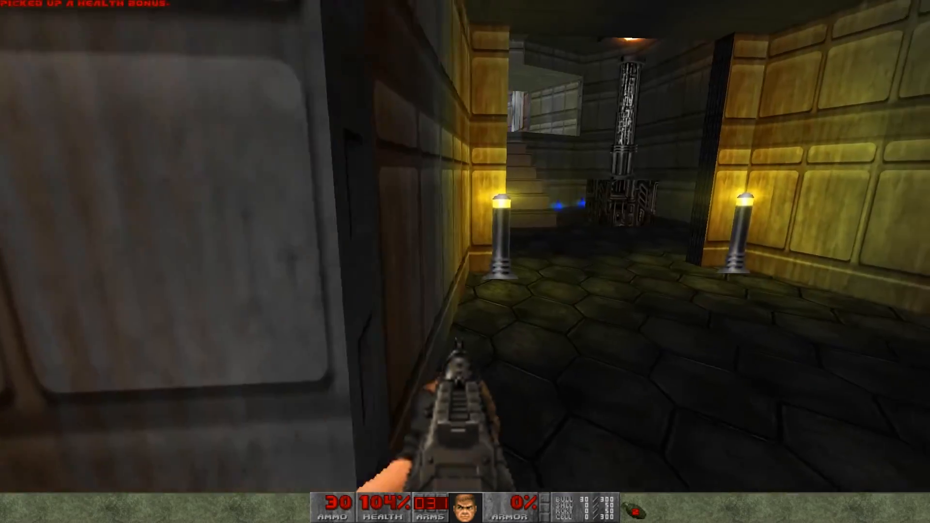
pyautogui.press('w')
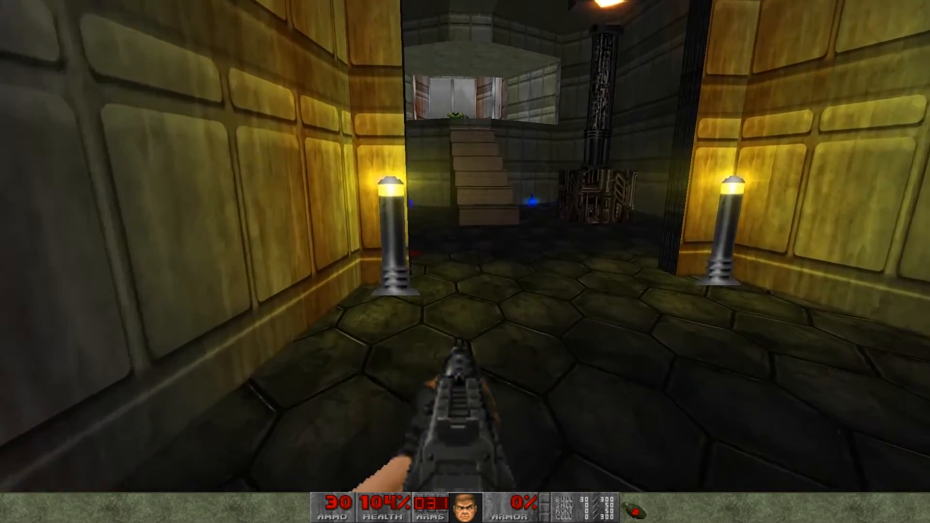
pyautogui.press('w')
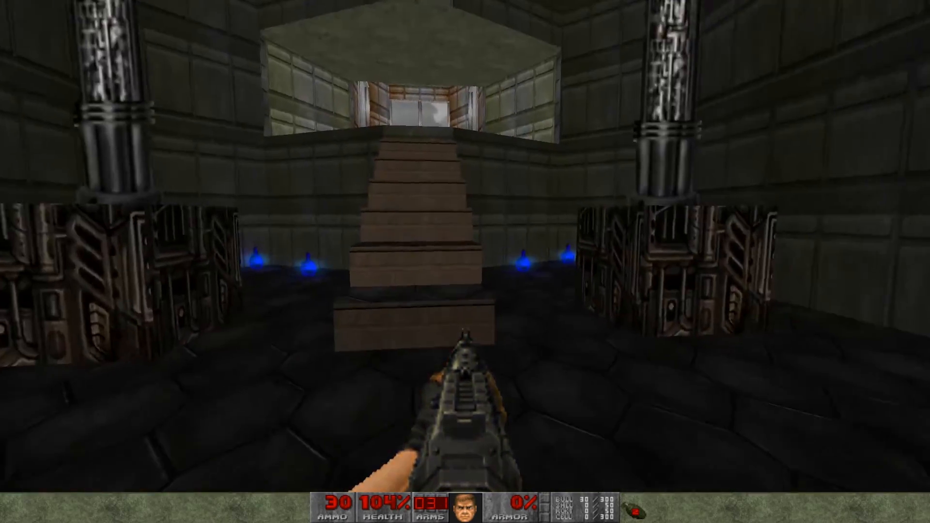
# - Return to the blue-carpeted room and shoot out both windows facing the slime courtyard to test Brutal Doom's breakable glass
pyautogui.press('w')
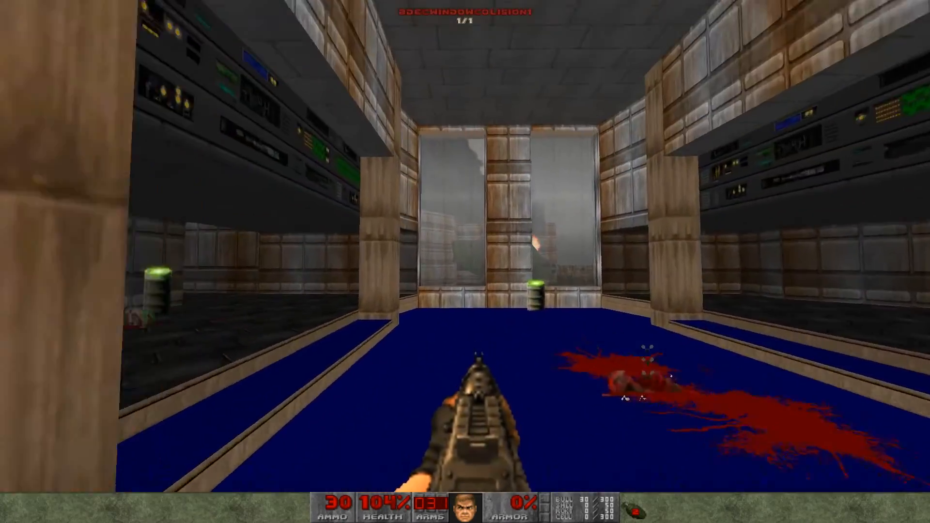
pyautogui.press('w')
pyautogui.press('w')
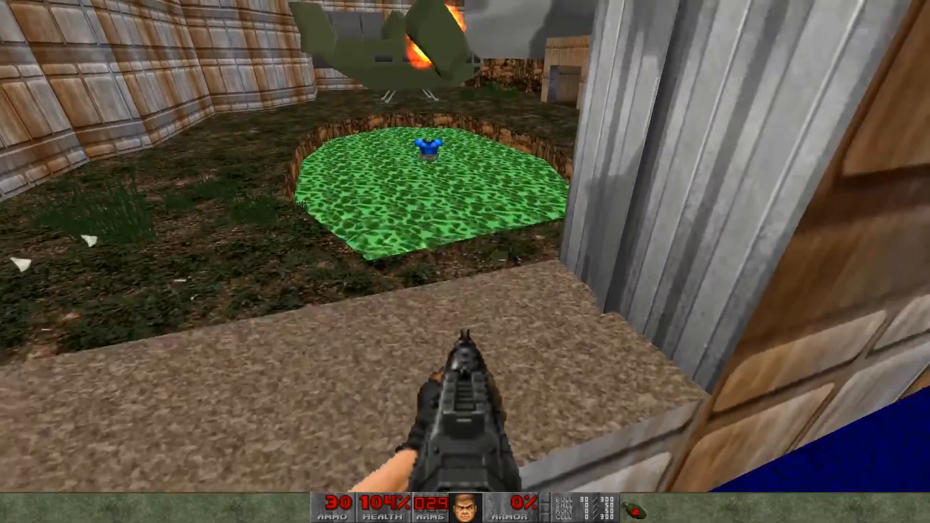
pyautogui.press('w')
pyautogui.press('s')
pyautogui.press('d')
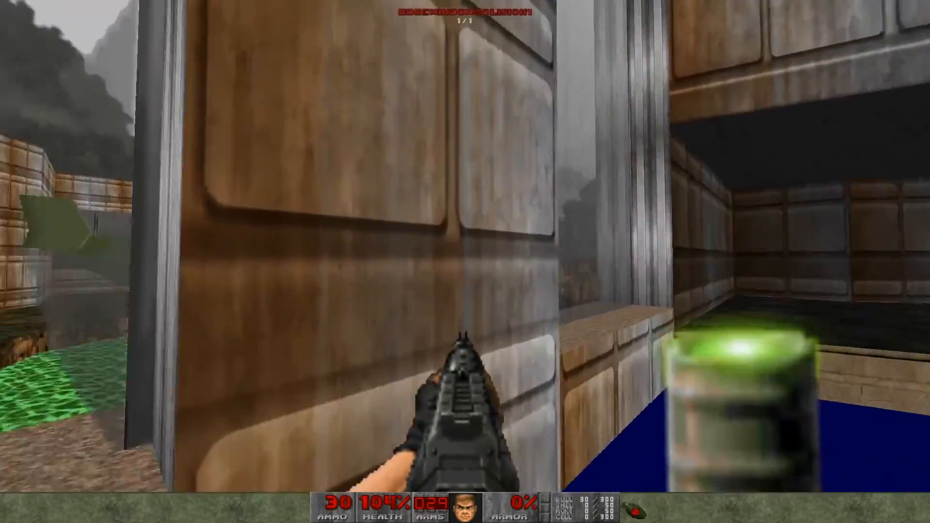
pyautogui.click(465, 262)
pyautogui.press('a')
pyautogui.press('w')
pyautogui.press('space')
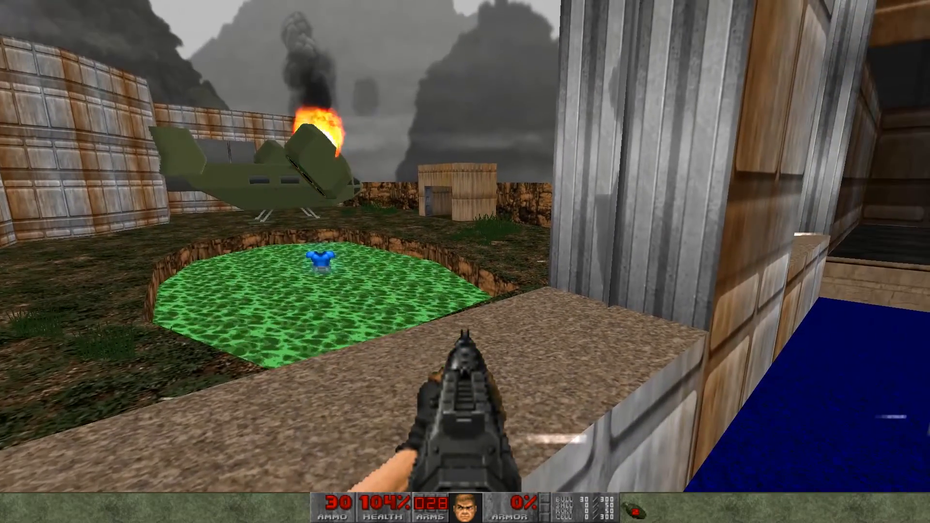
pyautogui.press('d')
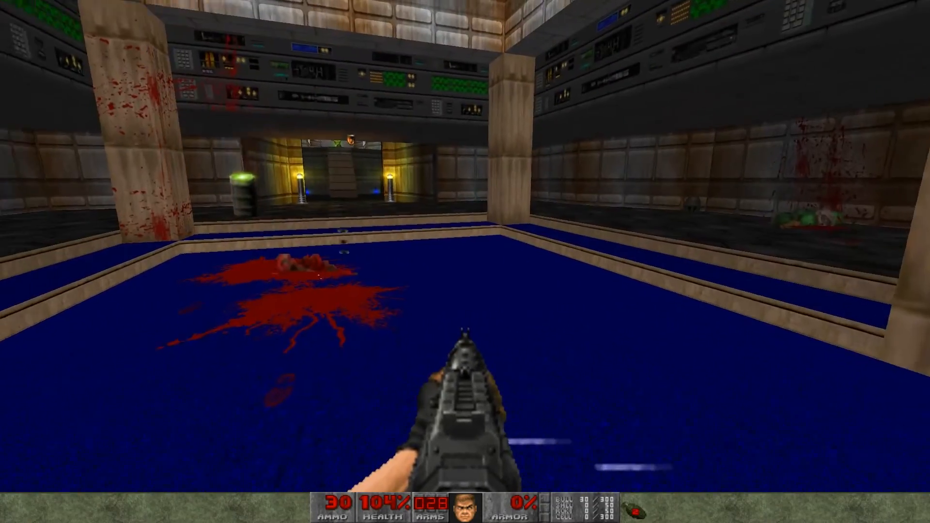
# - Cross back to the room's entrance and shoot out the orange ceiling alarm lamp near the yellow-lit corridor
pyautogui.press('w')
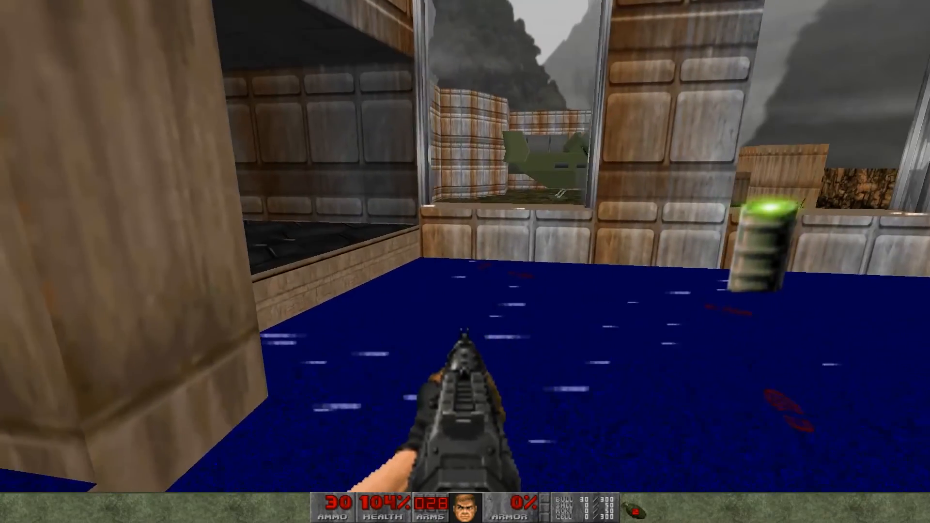
pyautogui.press('w')
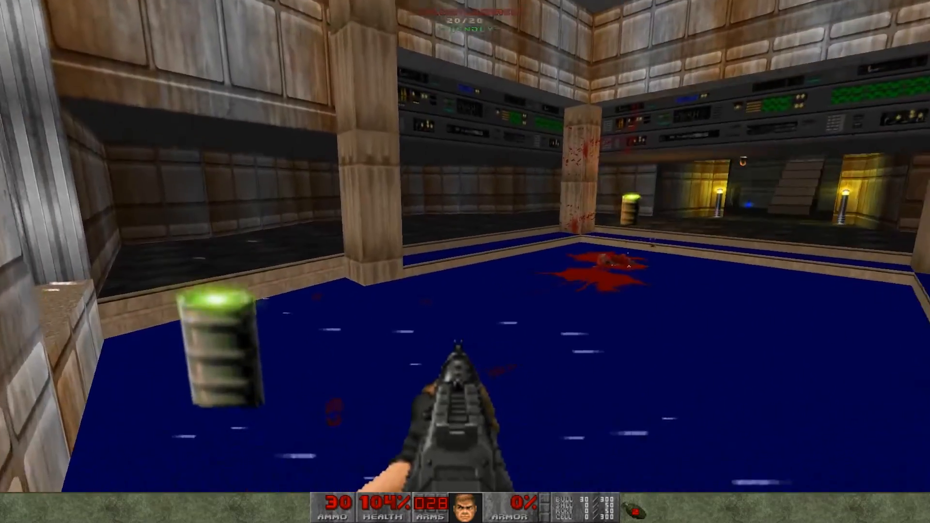
pyautogui.press('w')
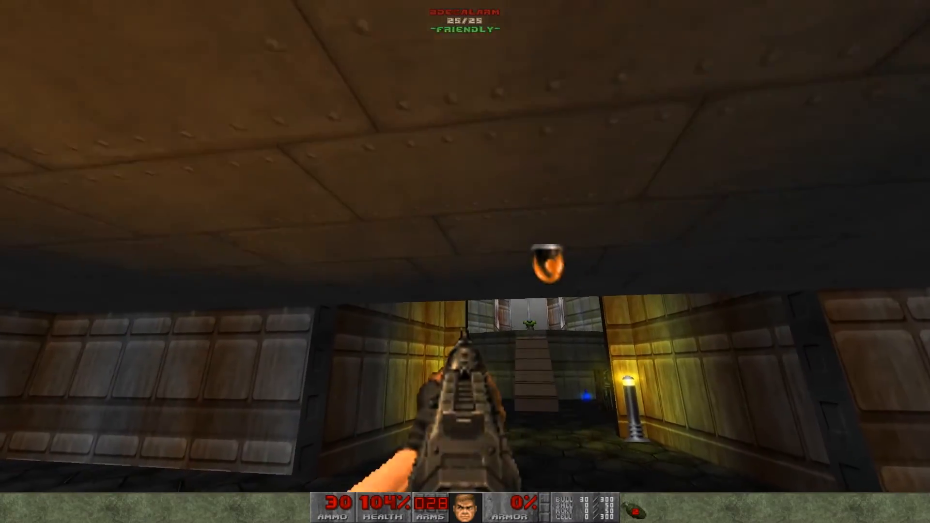
pyautogui.press('w')
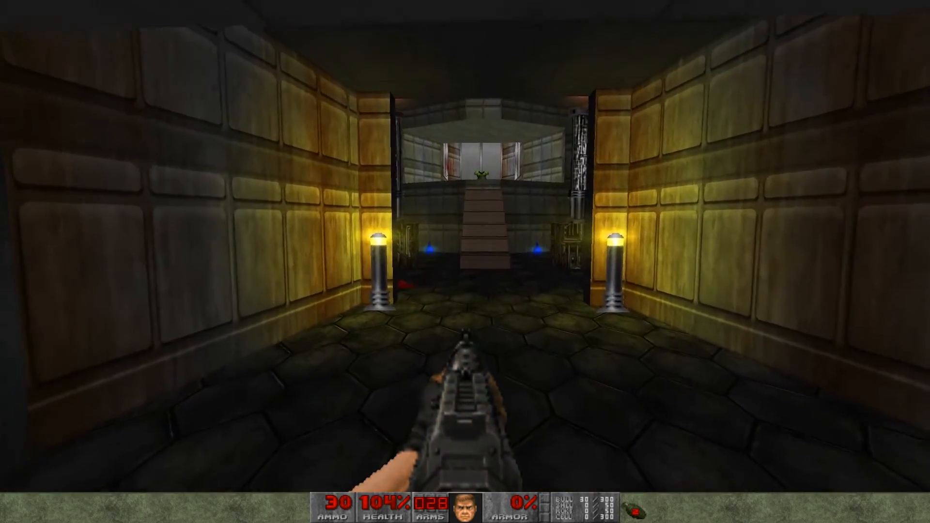
pyautogui.press('w')
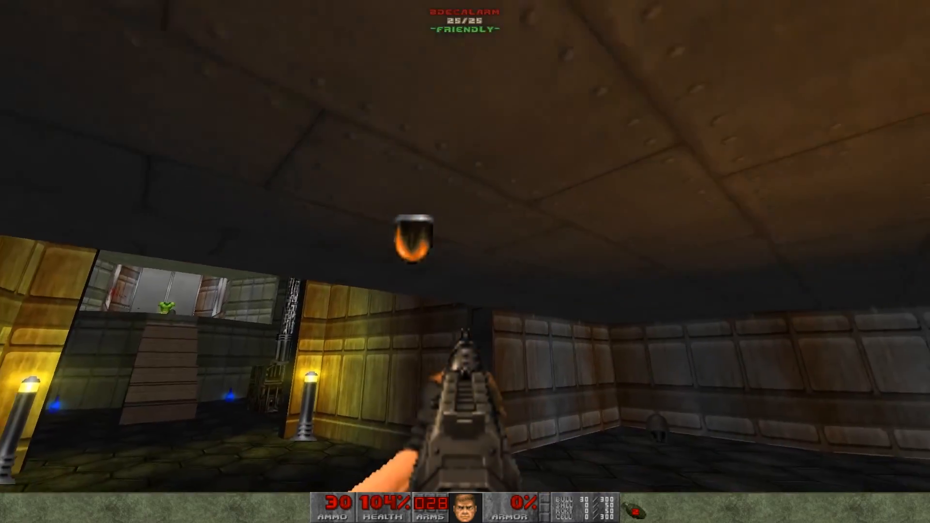
pyautogui.press('s')
pyautogui.click(465, 246)
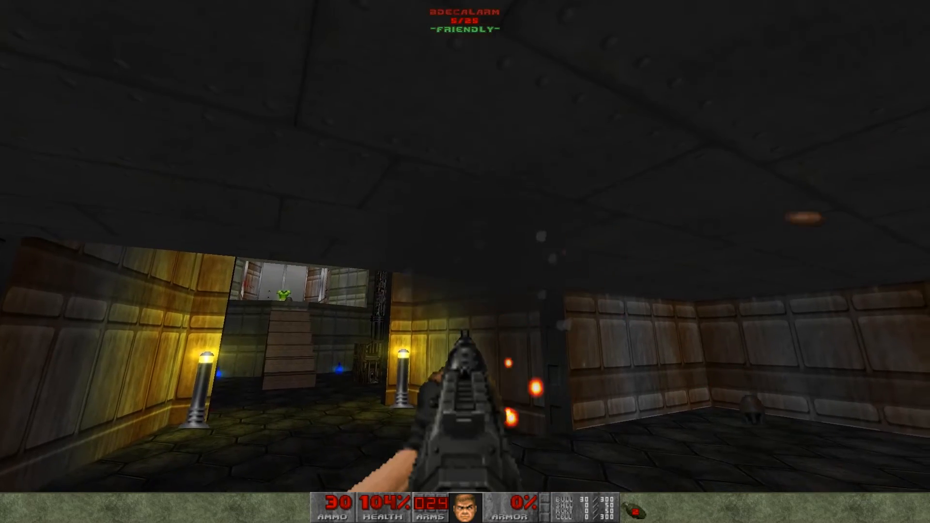
pyautogui.press('w')
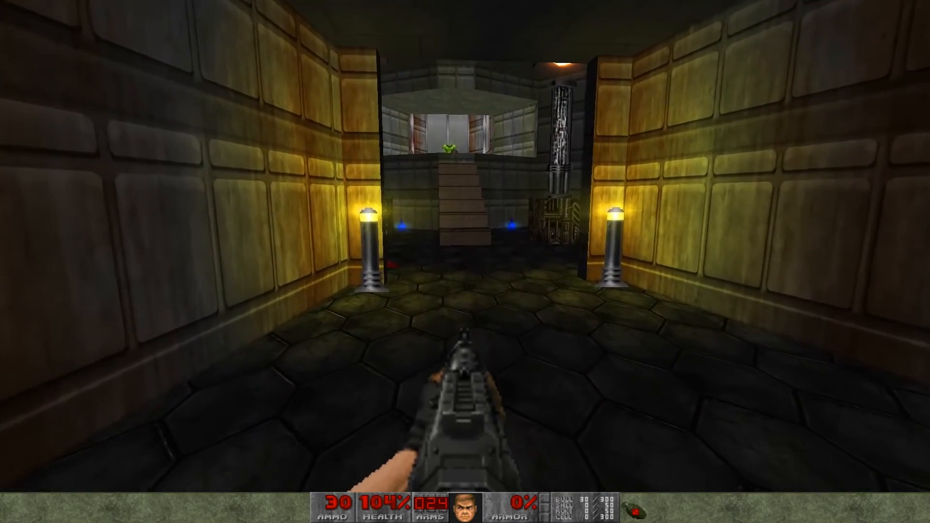
# - Look through the Brutal Doom options, including the weapon reloading settings under BD Doom Gameplay Options
pyautogui.press('Escape')
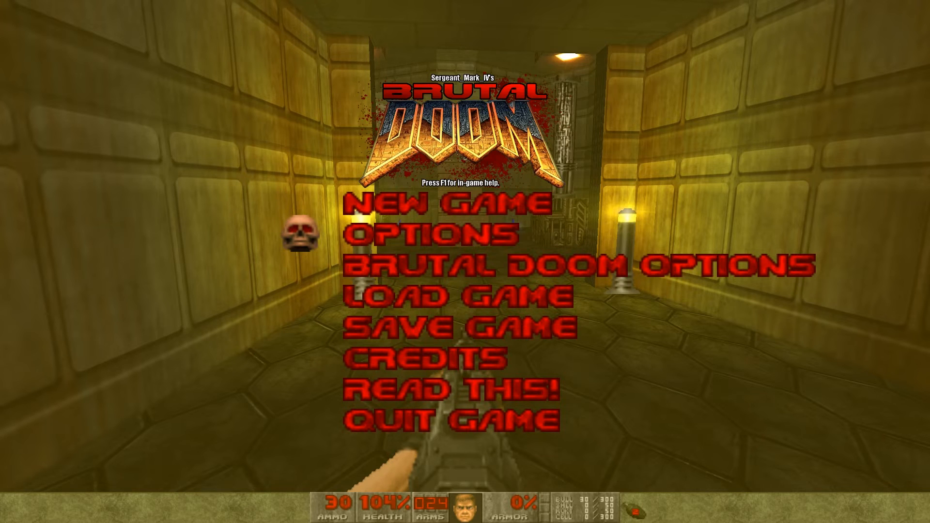
pyautogui.press('Return')
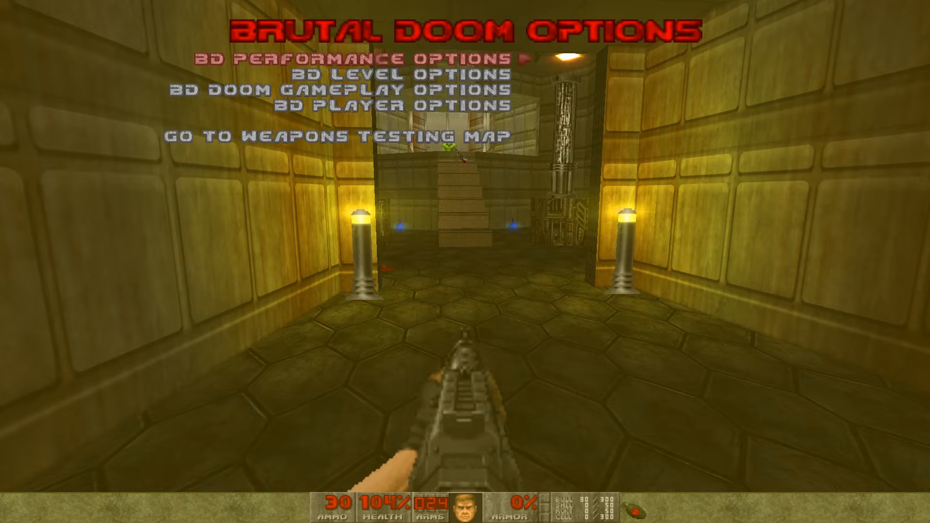
pyautogui.press('Down')
pyautogui.press('Down')
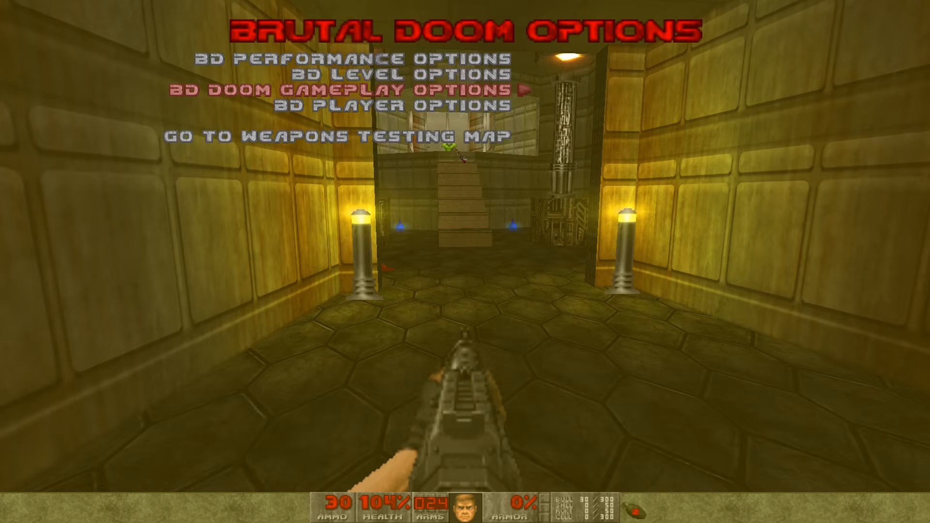
pyautogui.press('Return')
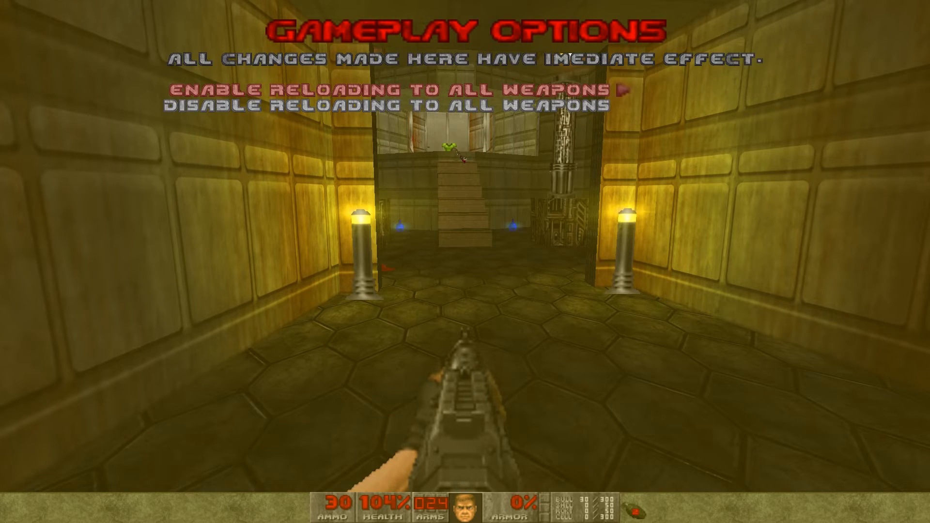
pyautogui.press('Escape')
pyautogui.press('Escape')
# - Review the general Gameplay Options list, including the jump, crouch and freelook settings, then return to the game
pyautogui.press('Return')
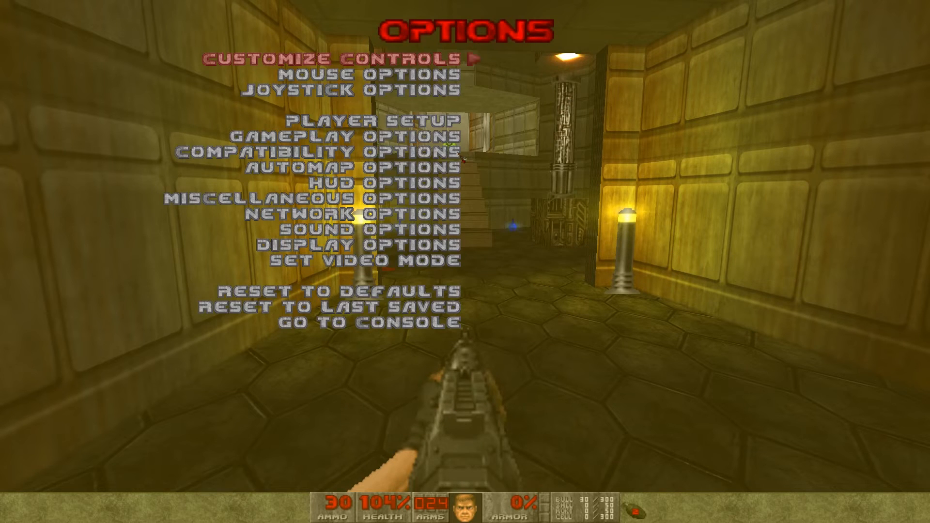
pyautogui.press('Down')
pyautogui.press('Down')
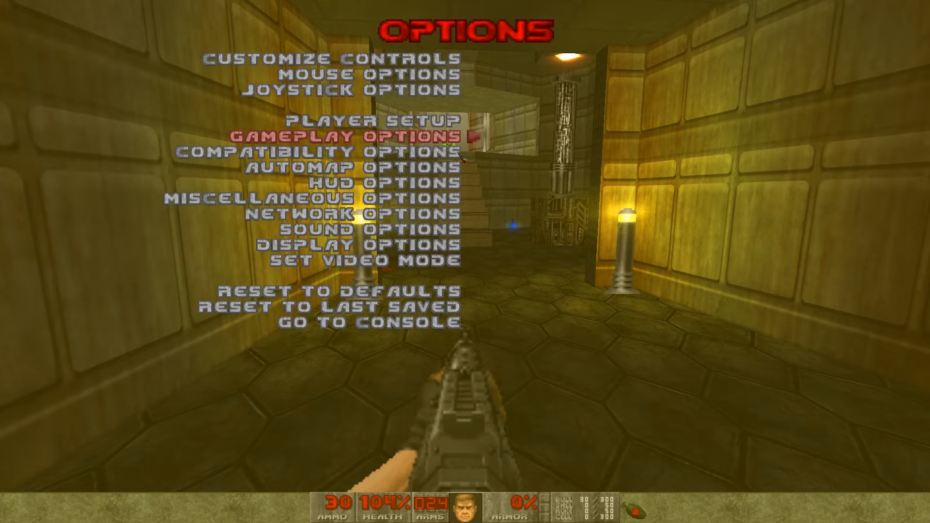
pyautogui.press('Return')
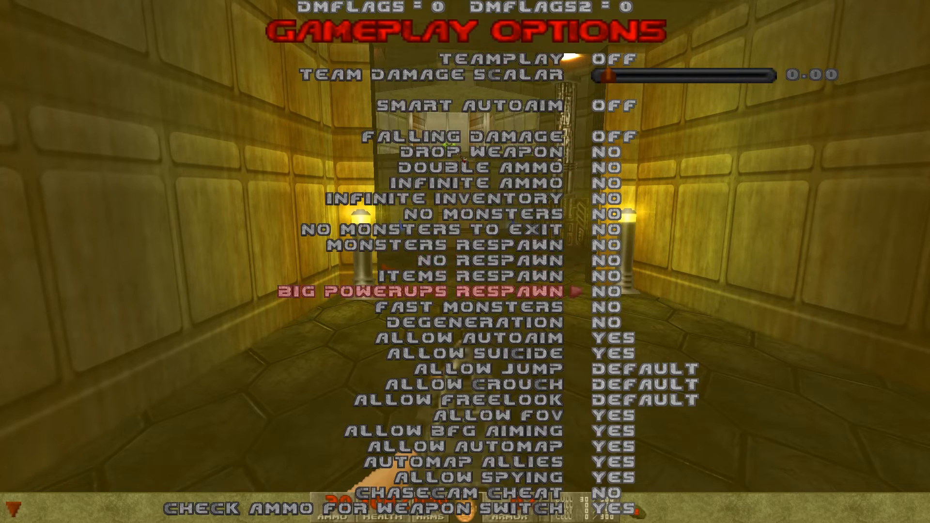
pyautogui.press('Escape')
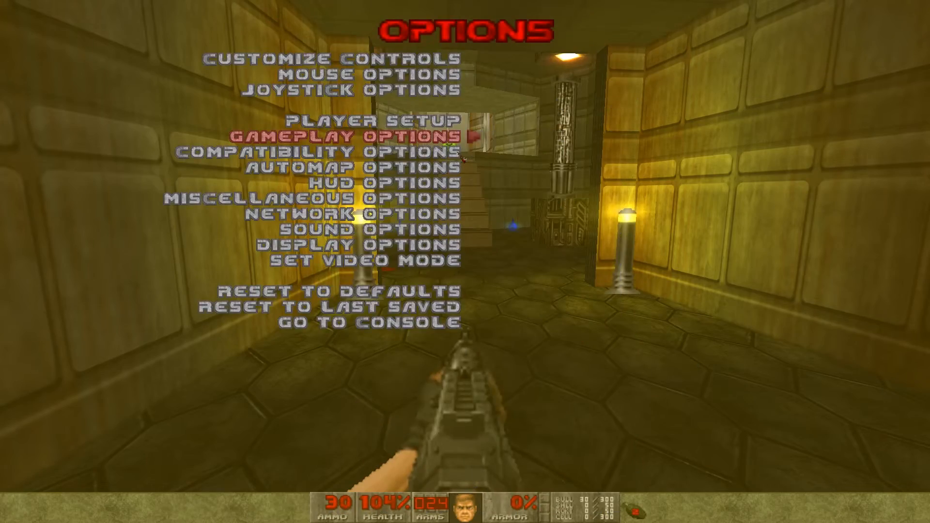
pyautogui.press('Escape')
pyautogui.press('Escape')
# - Collect the health and armor bonuses around the staircase room and climb the stairs to the green armor platform
pyautogui.press('w')
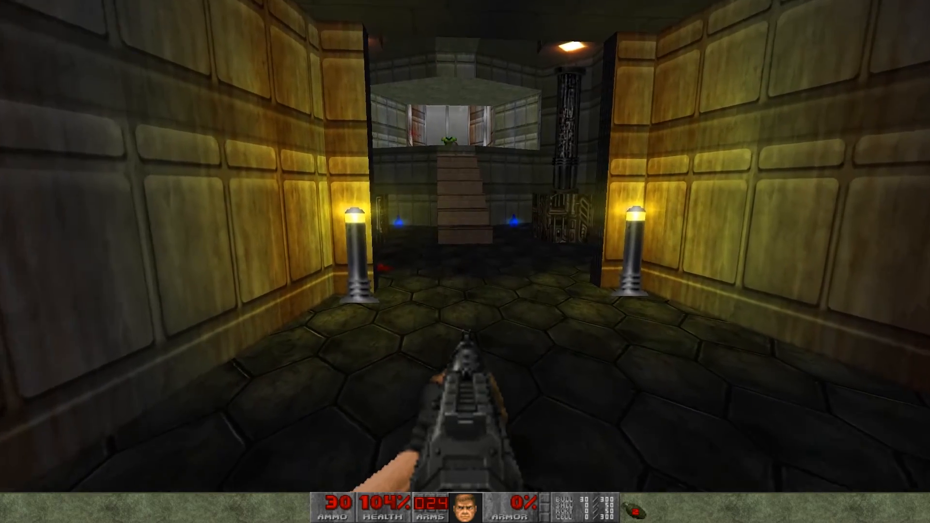
pyautogui.press('w')
pyautogui.press('w')
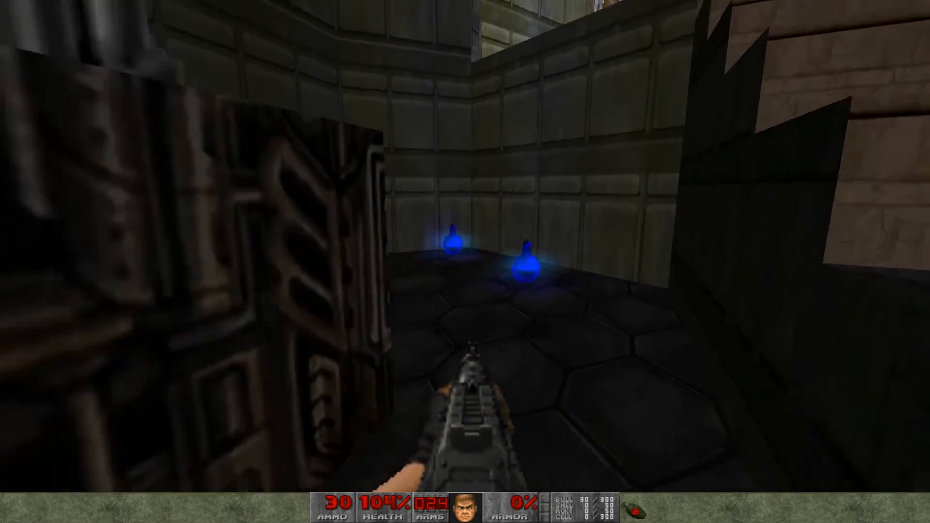
pyautogui.press('w')
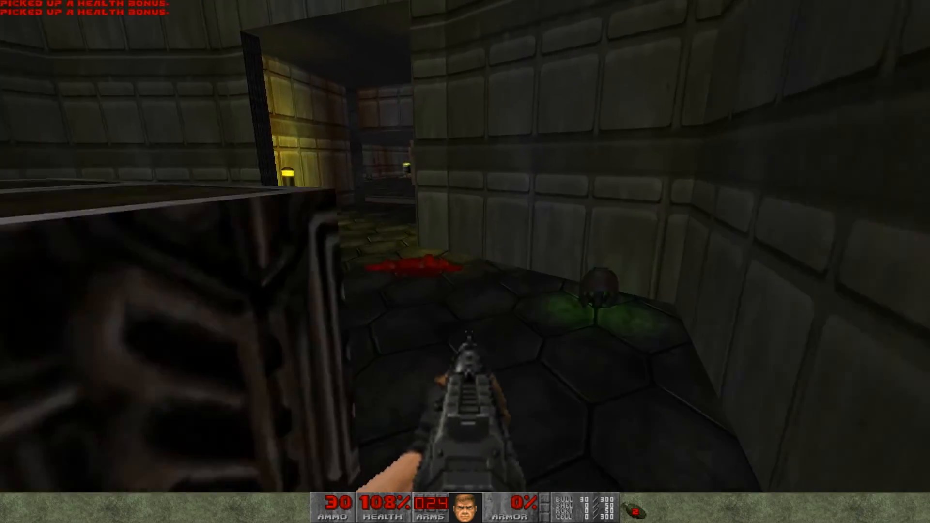
pyautogui.press('w')
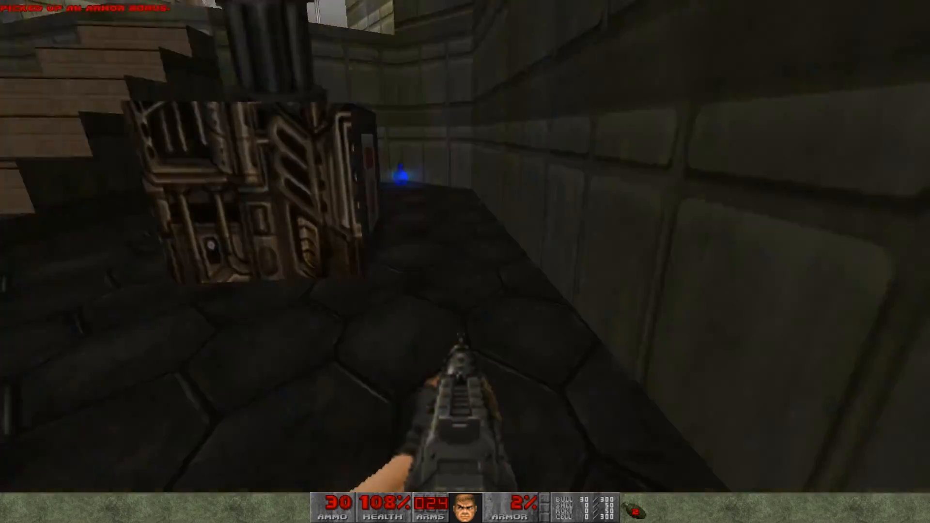
pyautogui.press('w')
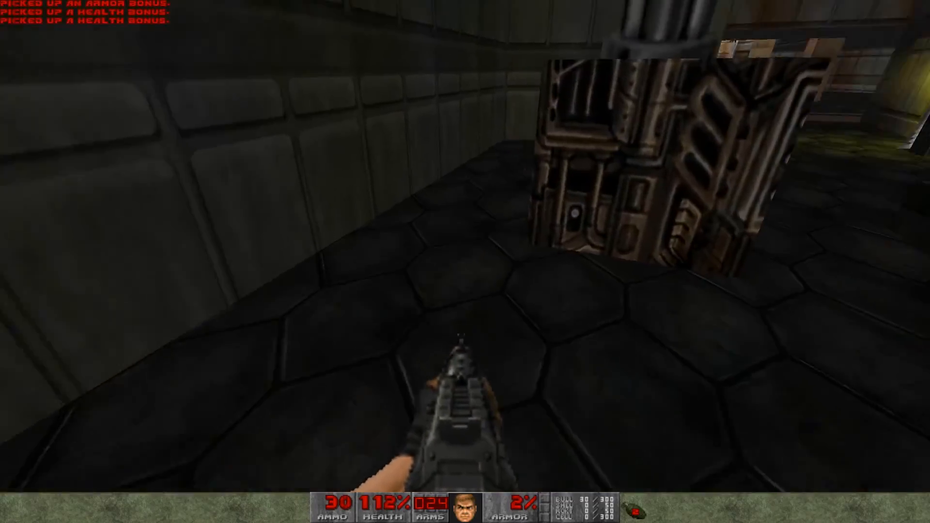
pyautogui.press('w')
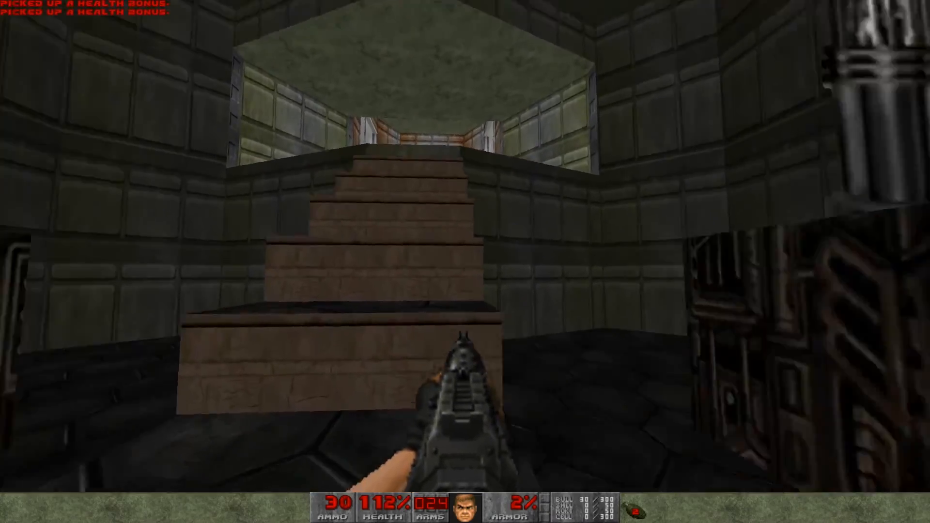
pyautogui.press('w')
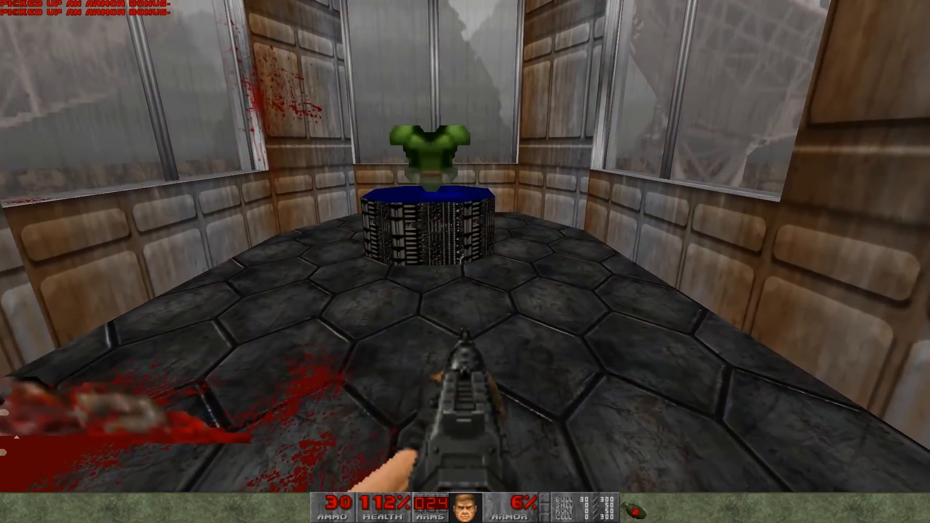
# - Circle the blue pedestal past the surrounding windows and collect the green light armor
pyautogui.press('w')
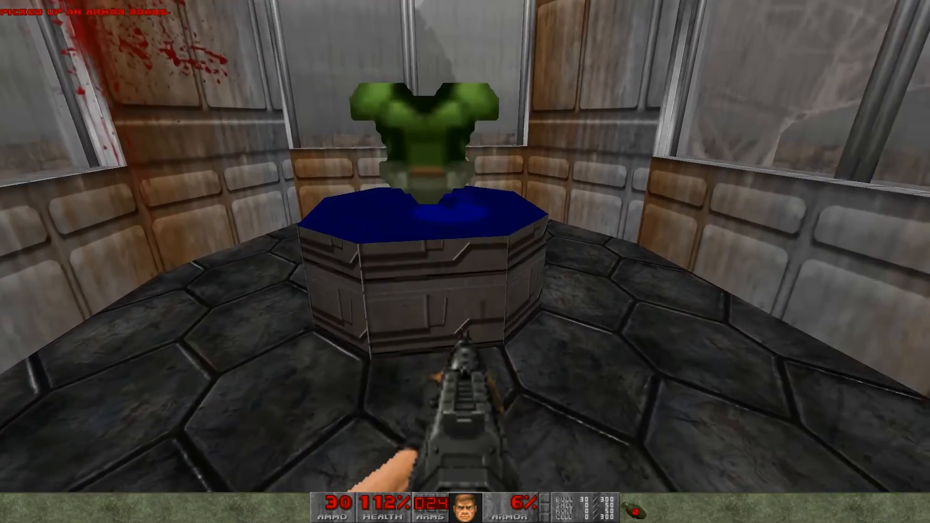
pyautogui.press('d')
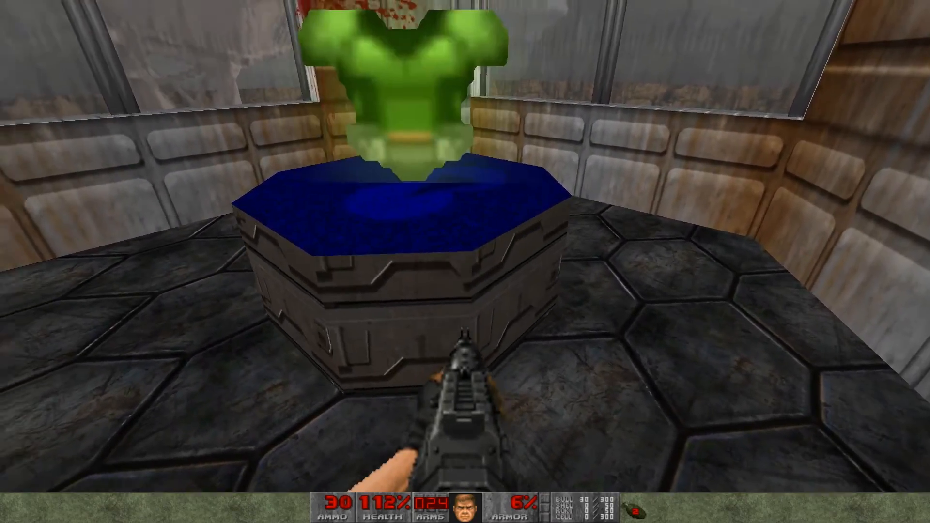
pyautogui.press('w')
pyautogui.press('w')
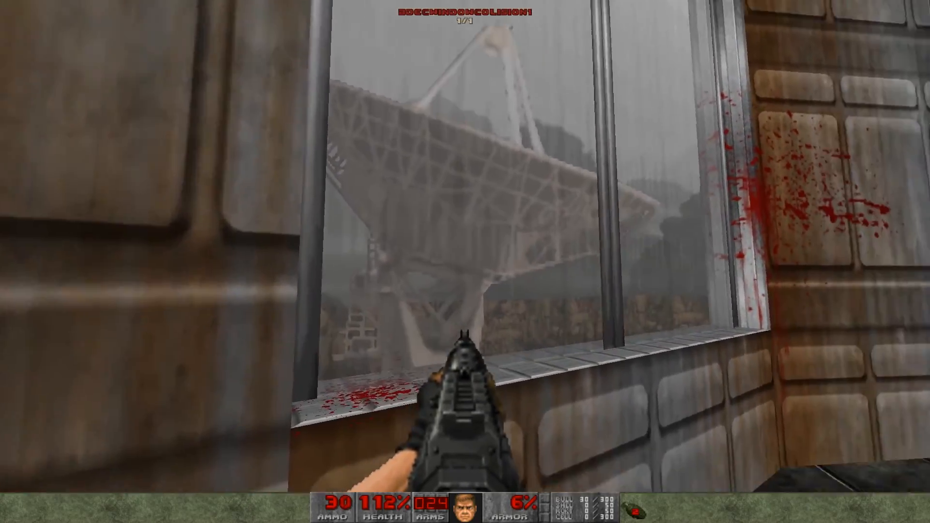
pyautogui.press('s')
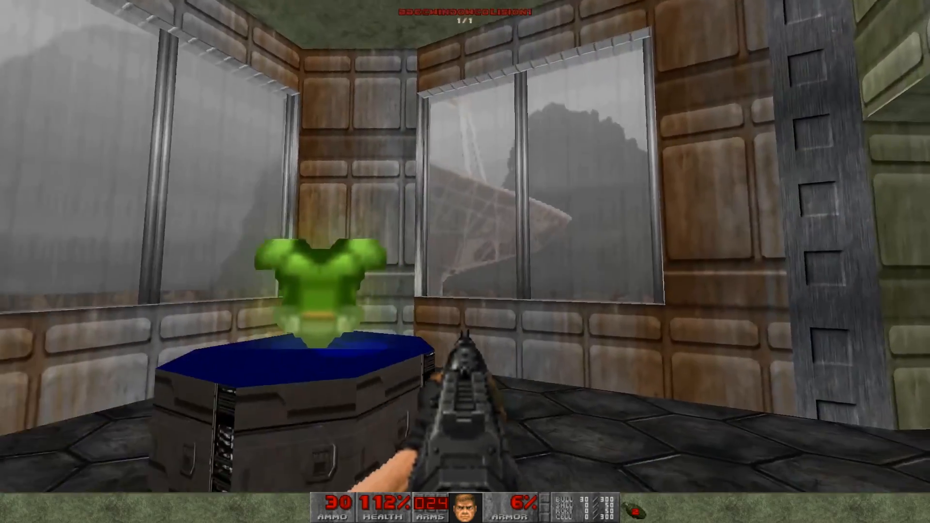
pyautogui.press('w')
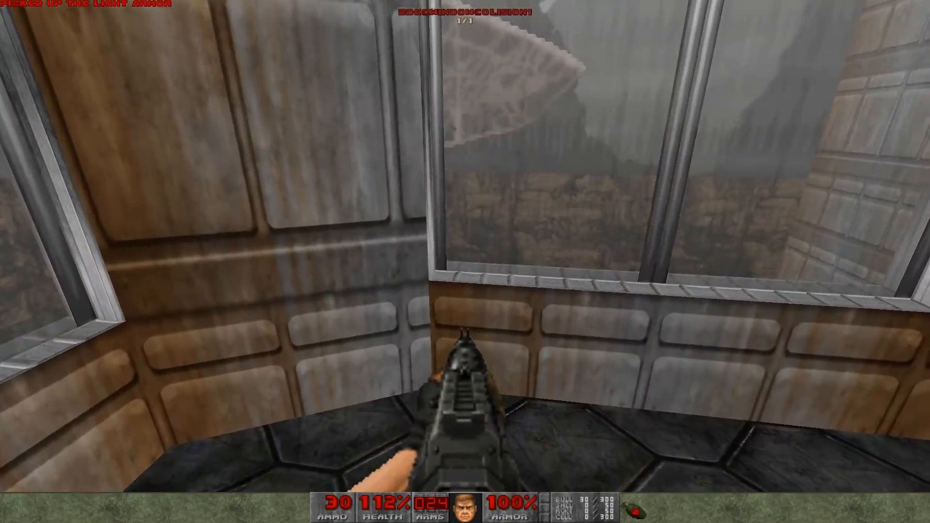
# - Shoot out the window panes around the armor platform with the rifle
pyautogui.click(465, 262)
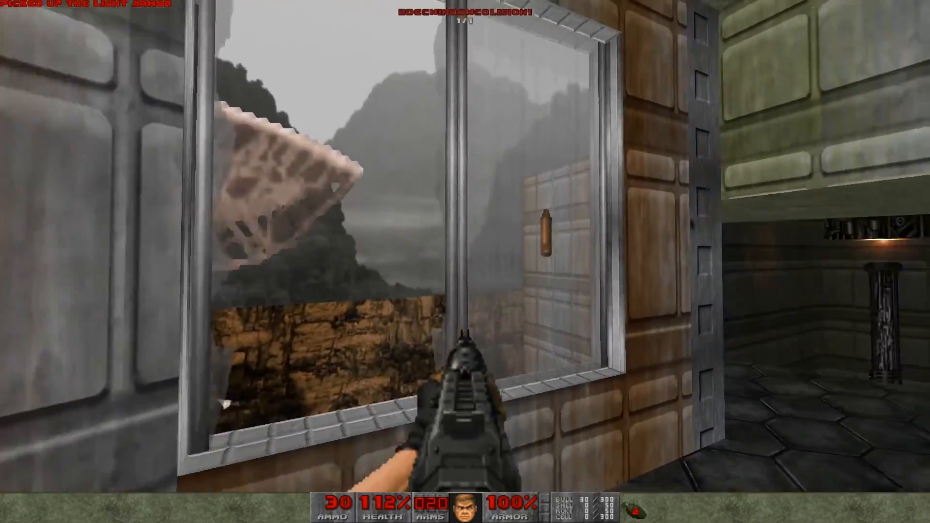
pyautogui.click(465, 262)
pyautogui.click(465, 262)
pyautogui.click(466, 262)
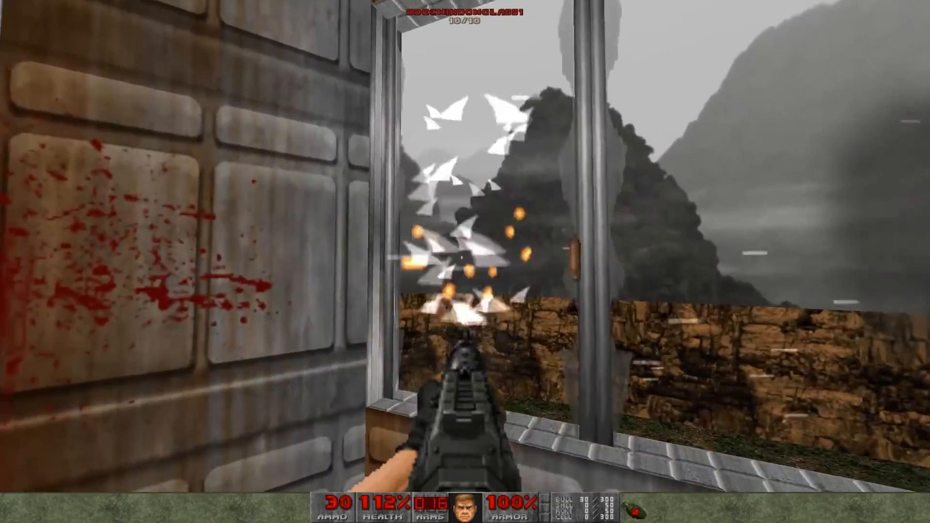
pyautogui.click(465, 261)
pyautogui.click(465, 262)
# - Reload the rifle, leave the armor platform and cross the main hall out to the grassy courtyard
pyautogui.press('w')
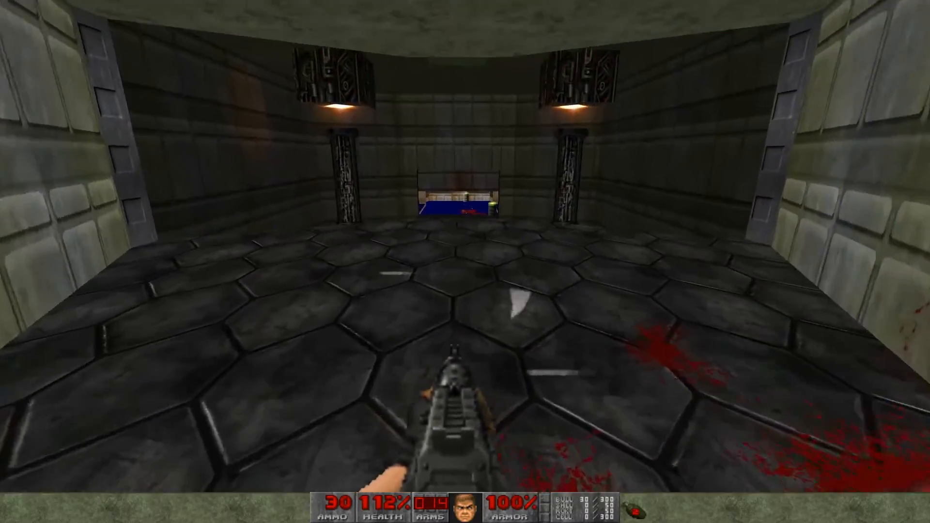
pyautogui.press('r')
pyautogui.press('w')
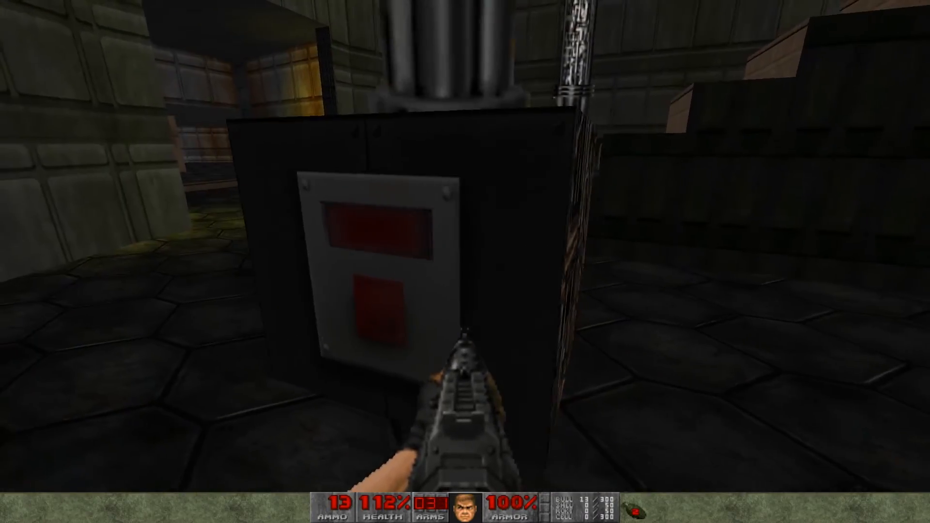
pyautogui.press('w')
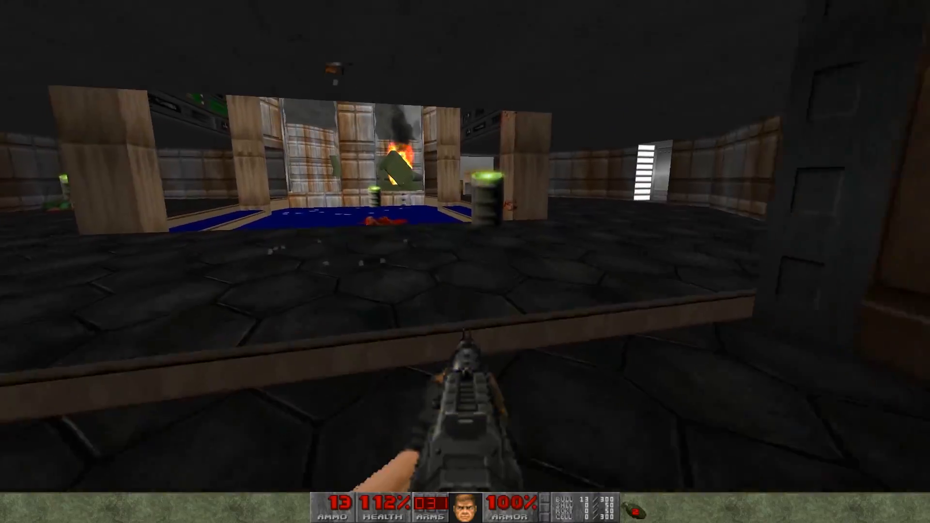
pyautogui.press('w')
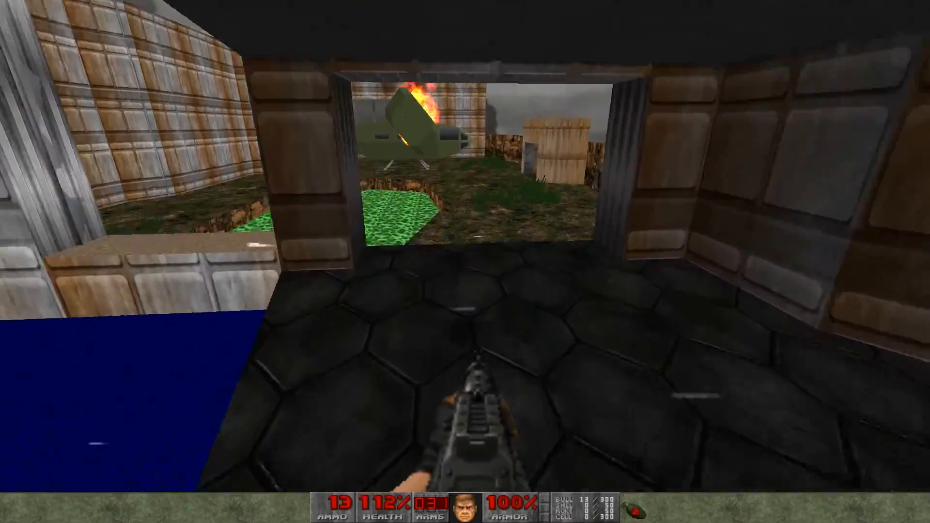
pyautogui.press('w')
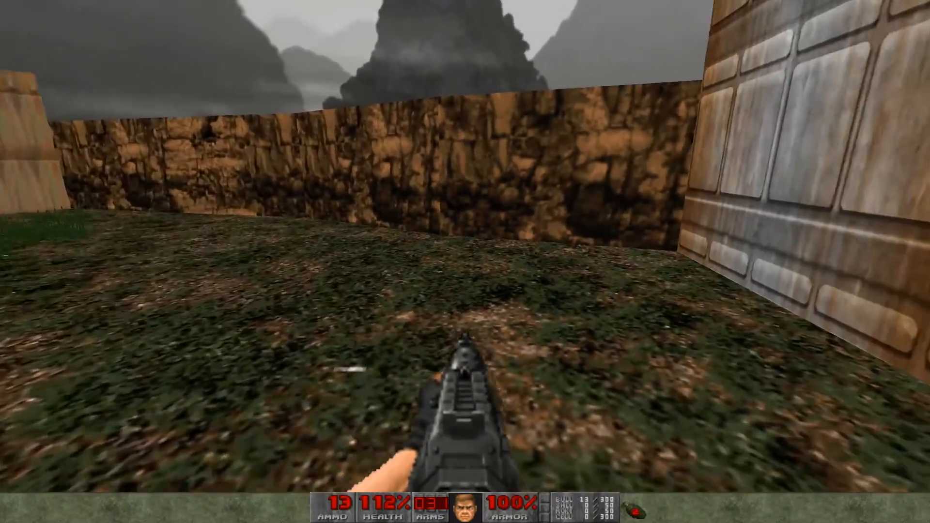
# - Enter the green acid pool in the courtyard and collect the blue heavy combat armor
pyautogui.press('s')
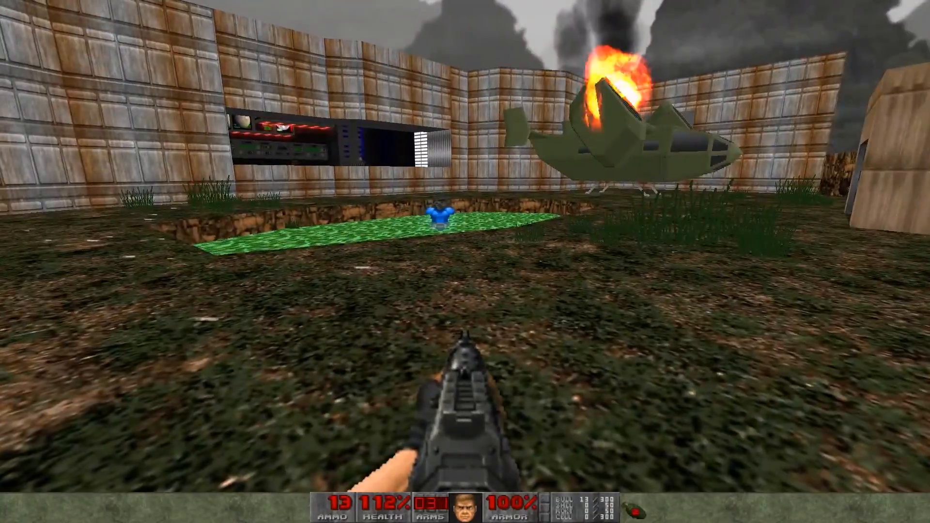
pyautogui.press('w')
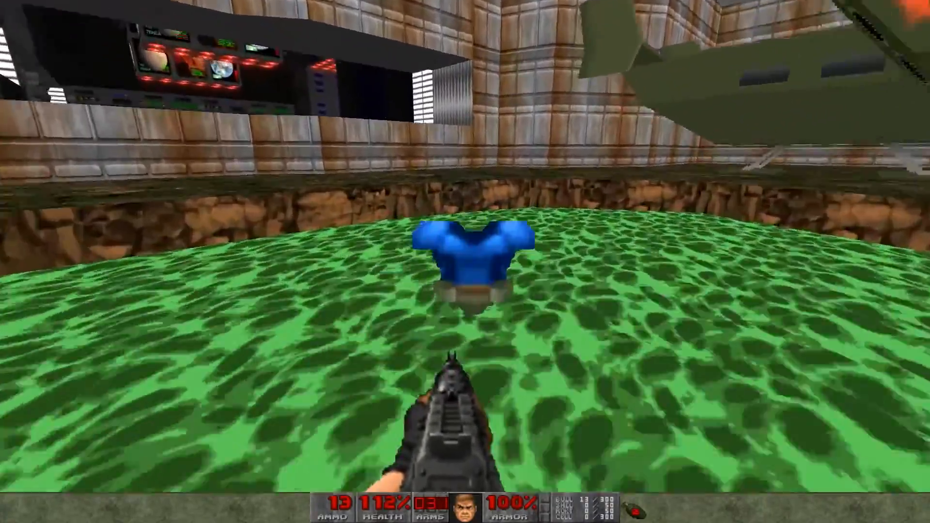
pyautogui.press('w')
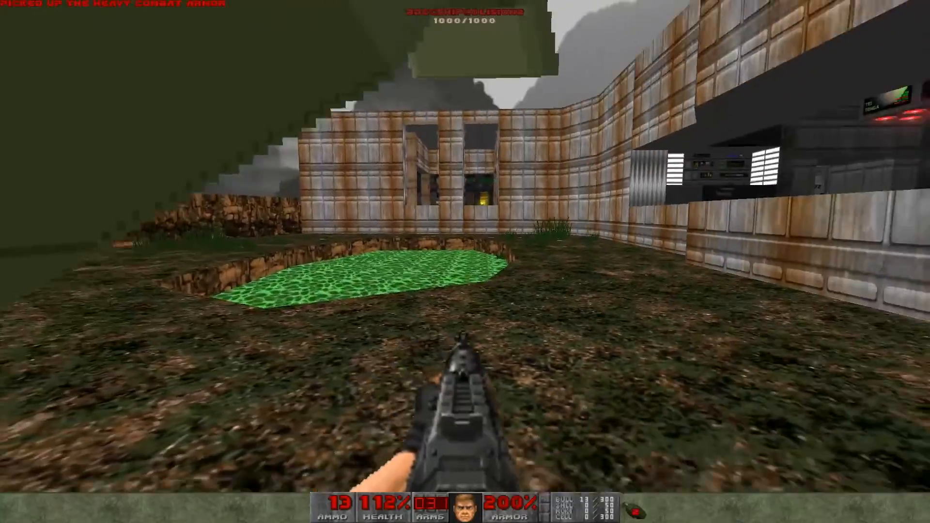
# - Walk around the burning helicopter and enter the small wooden building's passage
pyautogui.press('w')
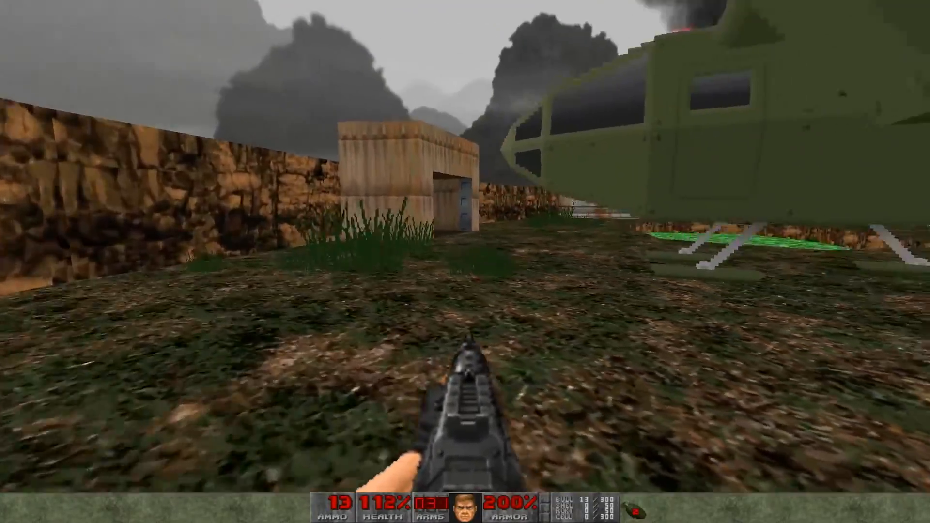
pyautogui.press('w')
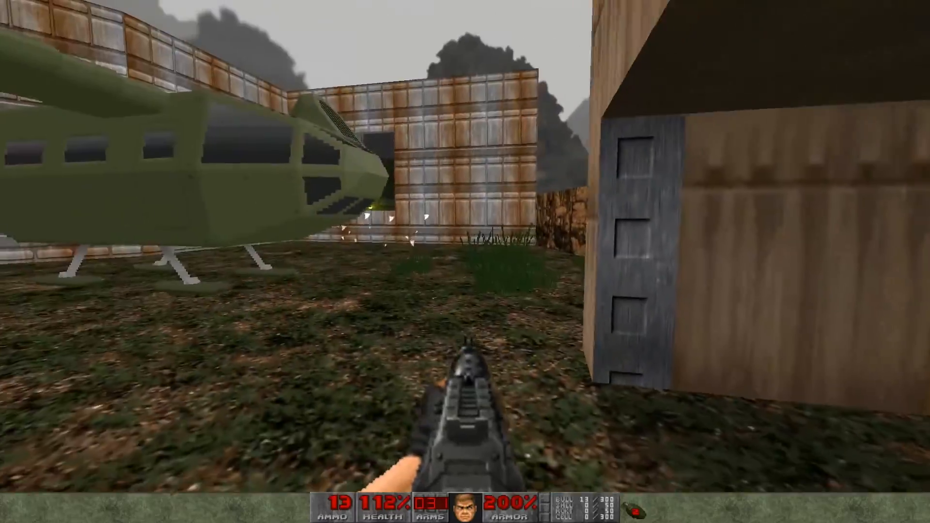
pyautogui.press('w')
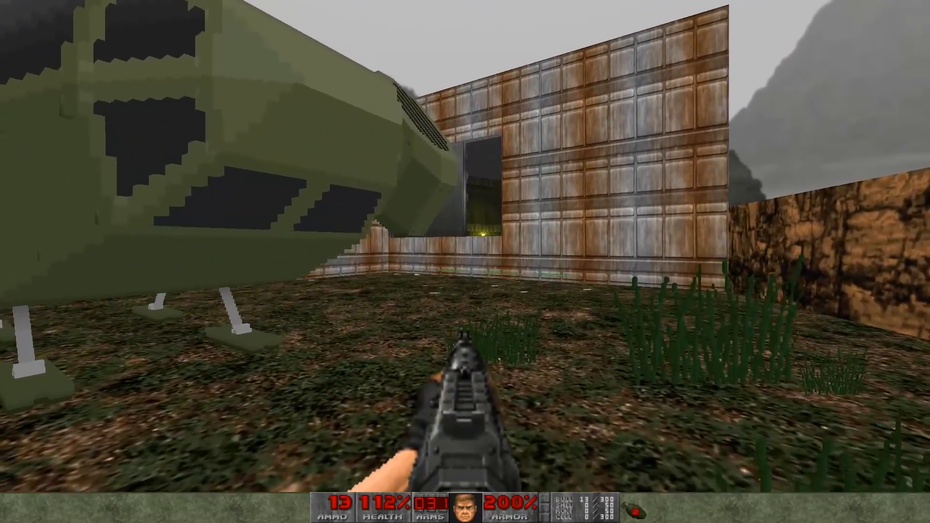
# - Collect the shotgun shells and rifle ammunition in the passage and climb its stairs into the green-walled area
pyautogui.press('w')
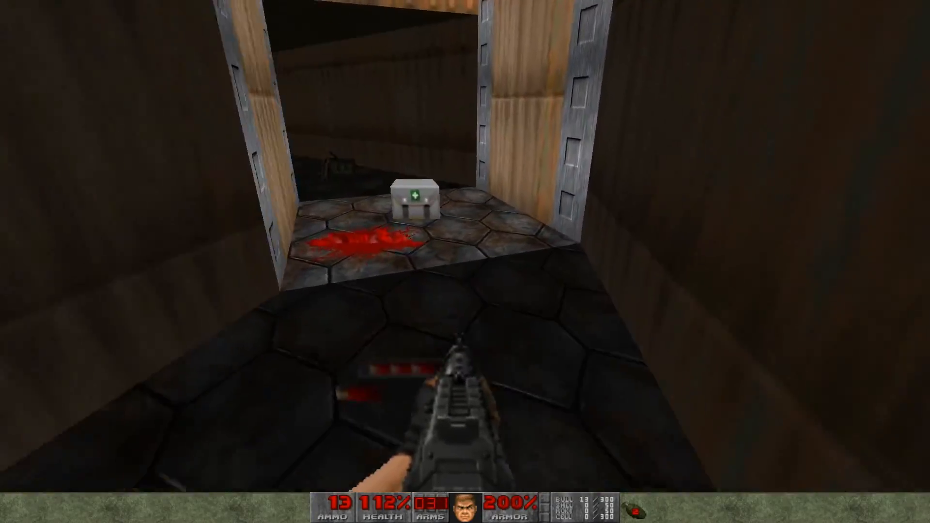
pyautogui.press('w')
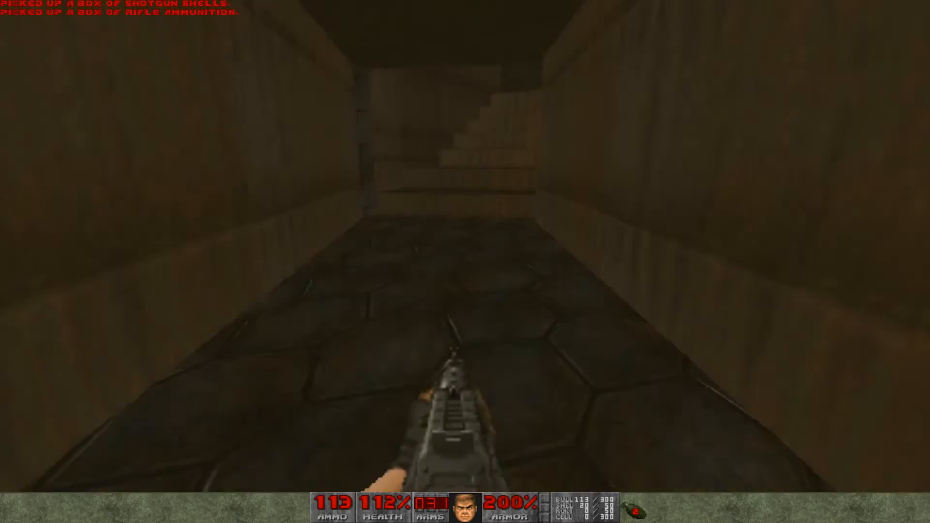
pyautogui.press('w')
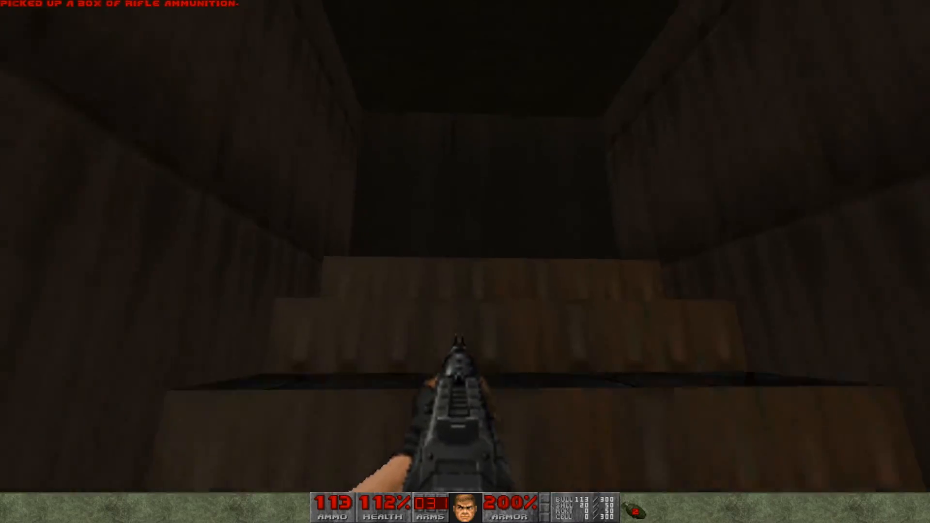
pyautogui.press('w')
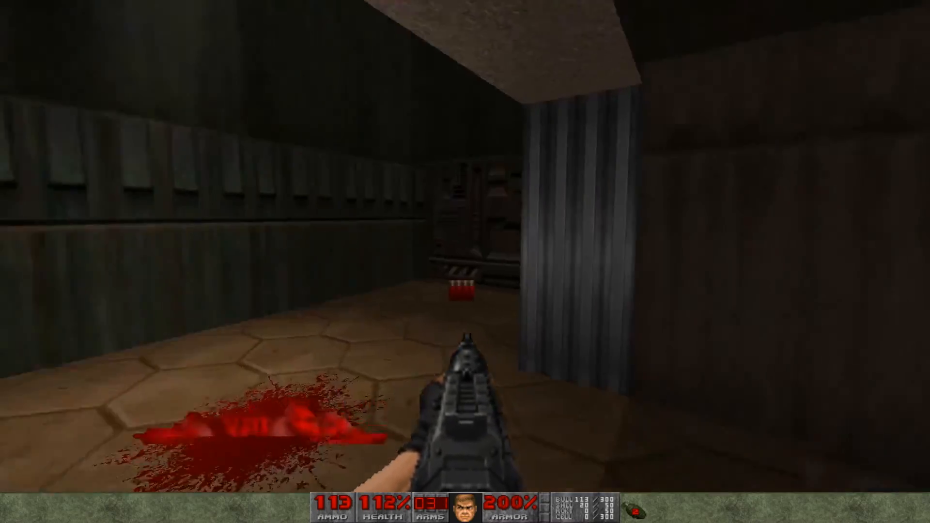
# - Shoot the distant enemy across the acid room, then collect the loose shotgun shells in the dead-end corridor
pyautogui.press('w')
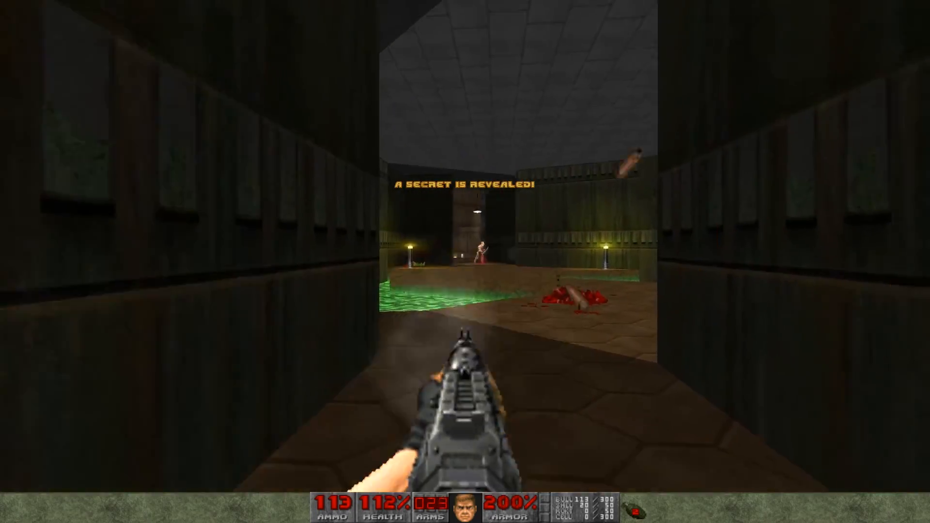
pyautogui.click(465, 262)
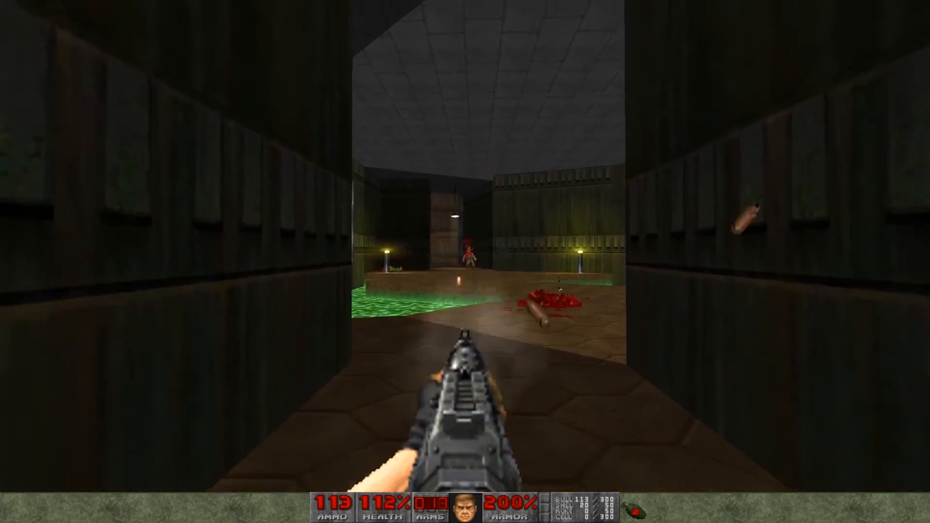
pyautogui.press('d')
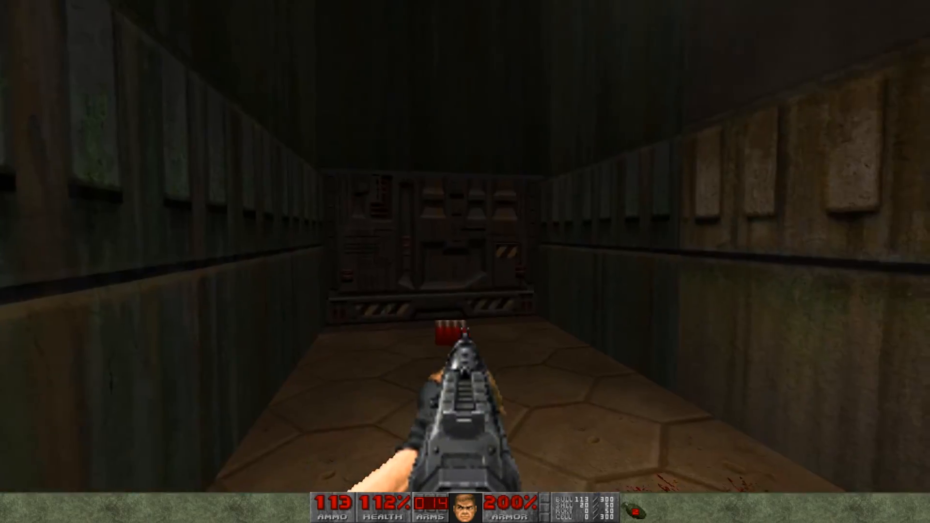
pyautogui.press('w')
pyautogui.press('w')
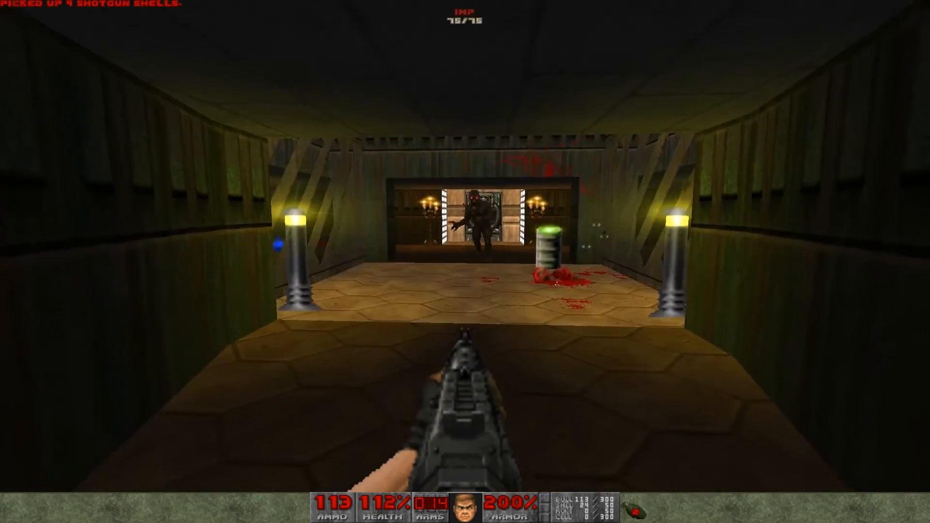
# - Shoot the imp approaching through the candle-lit doorway behind the barrel
pyautogui.click(465, 262)
pyautogui.click(465, 262)
pyautogui.press('d')
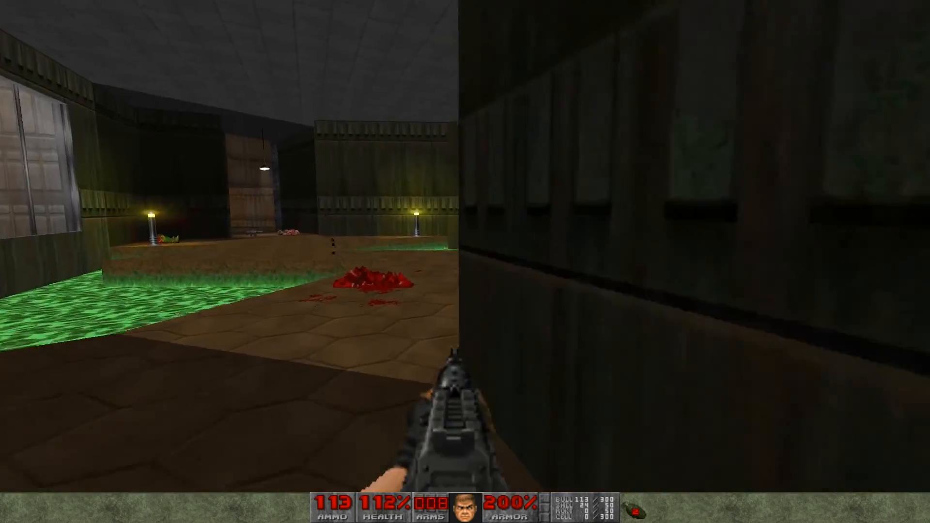
# - Attack the fireball-throwing imp on the high ledge of the acid room, reloading the rifle and dodging sideways
pyautogui.press('w')
pyautogui.click(465, 262)
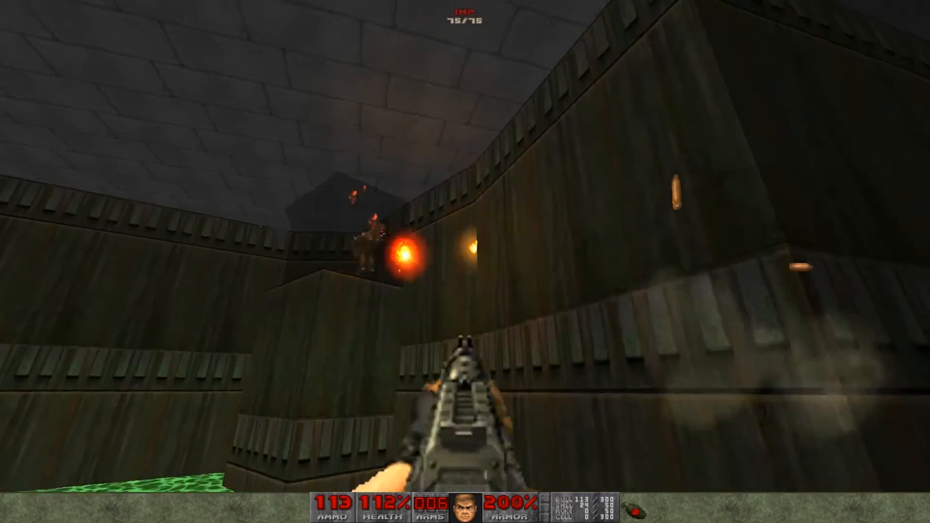
pyautogui.press('r')
pyautogui.press('d')
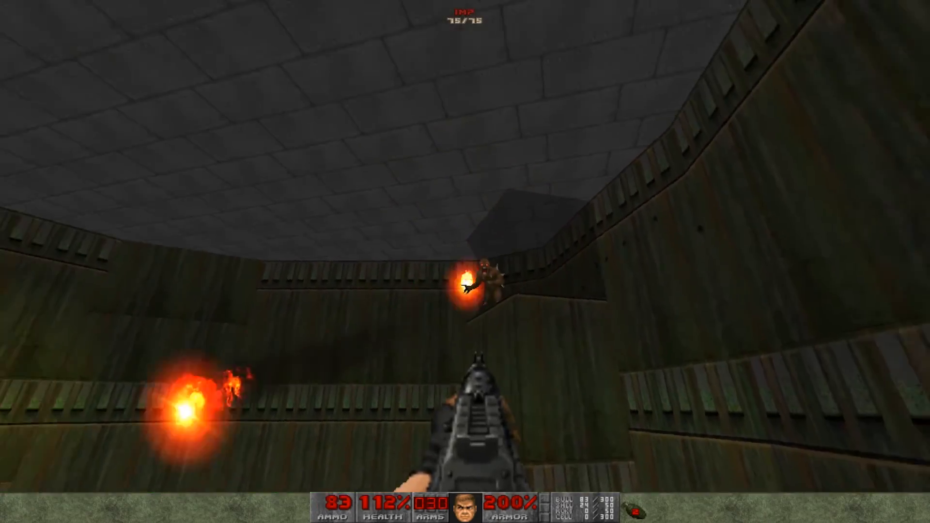
pyautogui.click(465, 262)
pyautogui.click(465, 262)
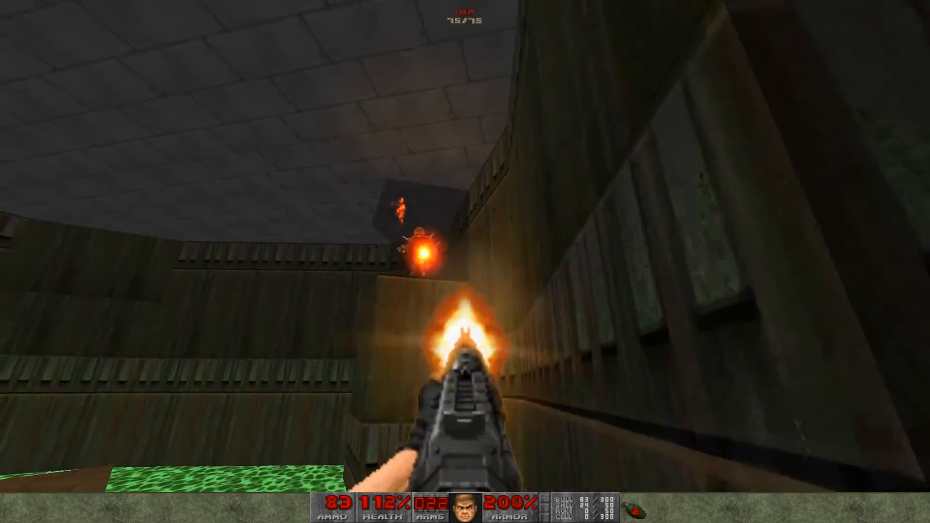
pyautogui.click(465, 262)
# - Cross the zigzag walkway over the acid and collect the assault rifle and a health bonus beyond it
pyautogui.press('w')
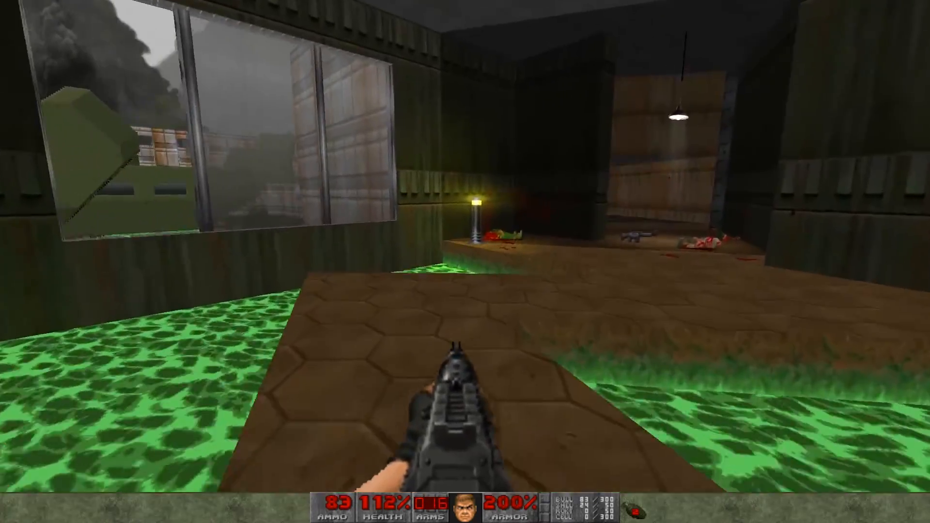
pyautogui.press('w')
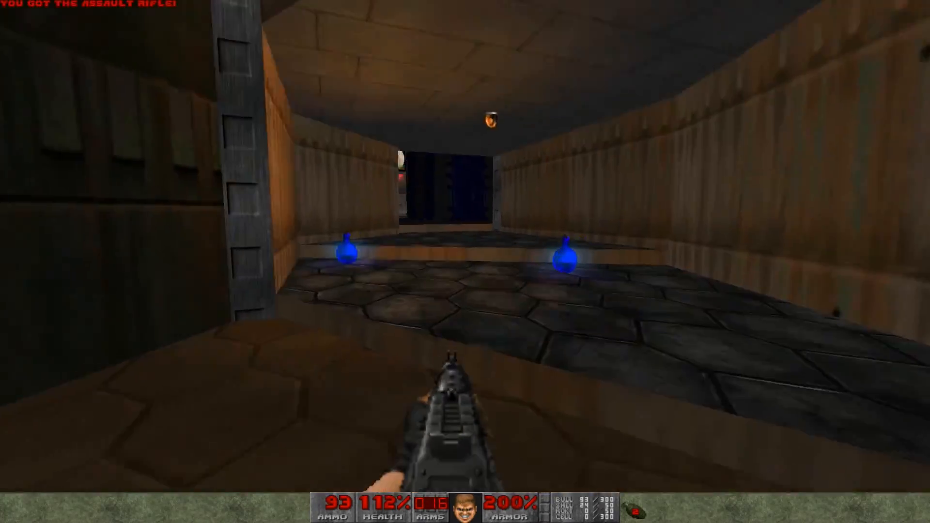
pyautogui.press('w')
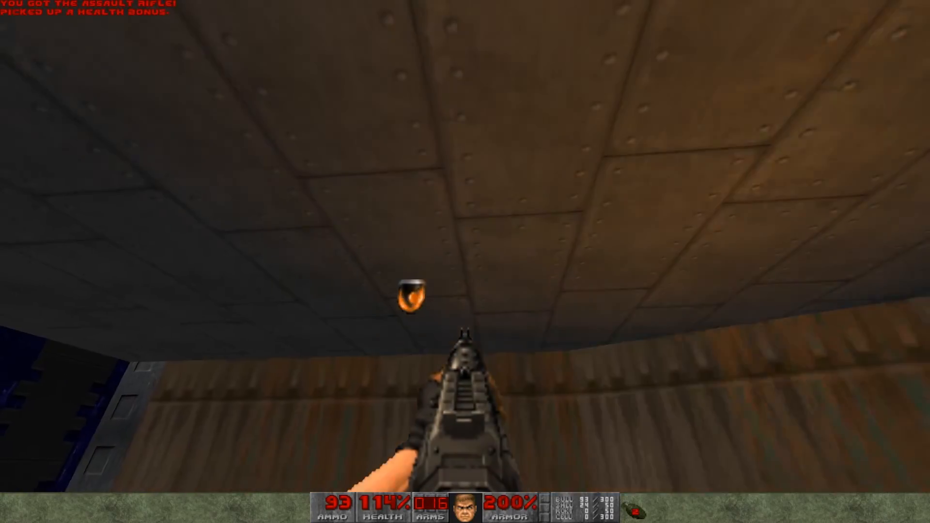
# - Shoot the orange ceiling lamp and continue into the dark computer room with the blue-lit columns
pyautogui.click(465, 262)
pyautogui.click(465, 261)
pyautogui.press('w')
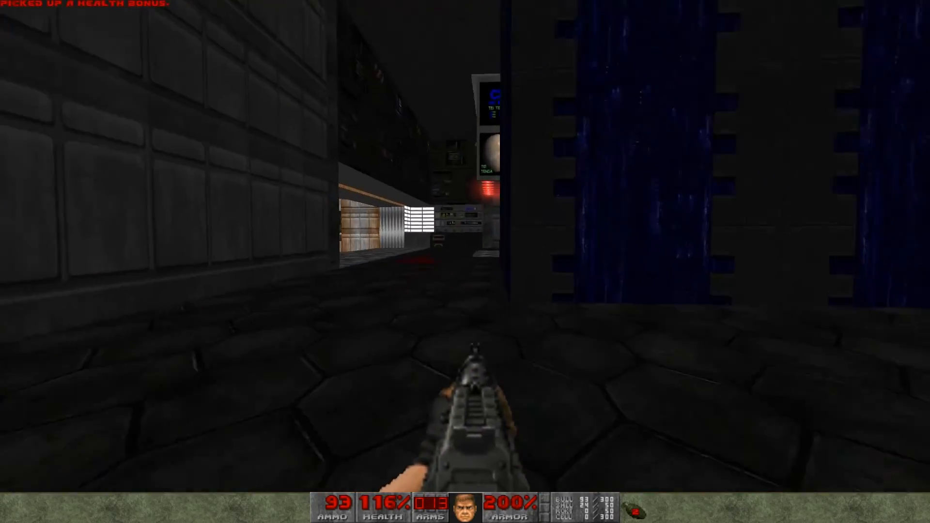
pyautogui.press('w')
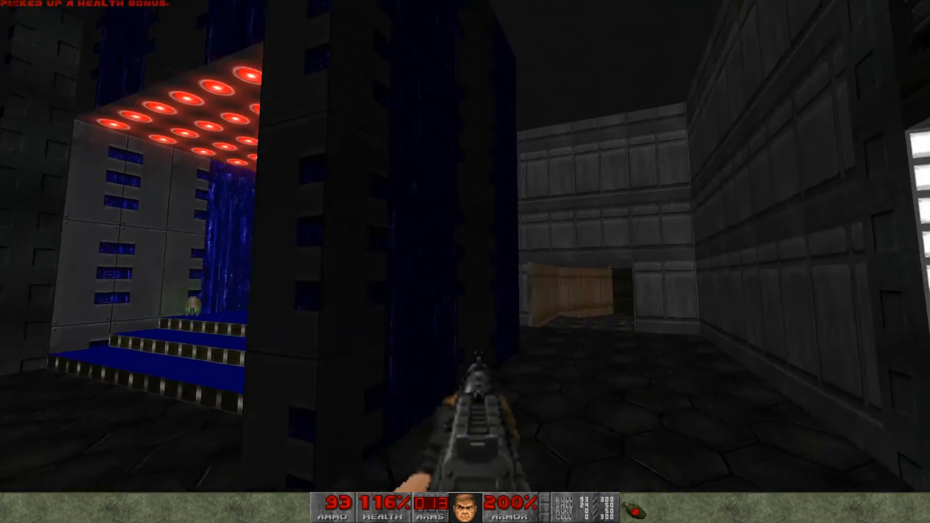
# - Shoot the enemy in the red-lit alcove with blue walls, and collect the armor bonuses and ammo on its raised platform
pyautogui.click(465, 261)
pyautogui.click(465, 262)
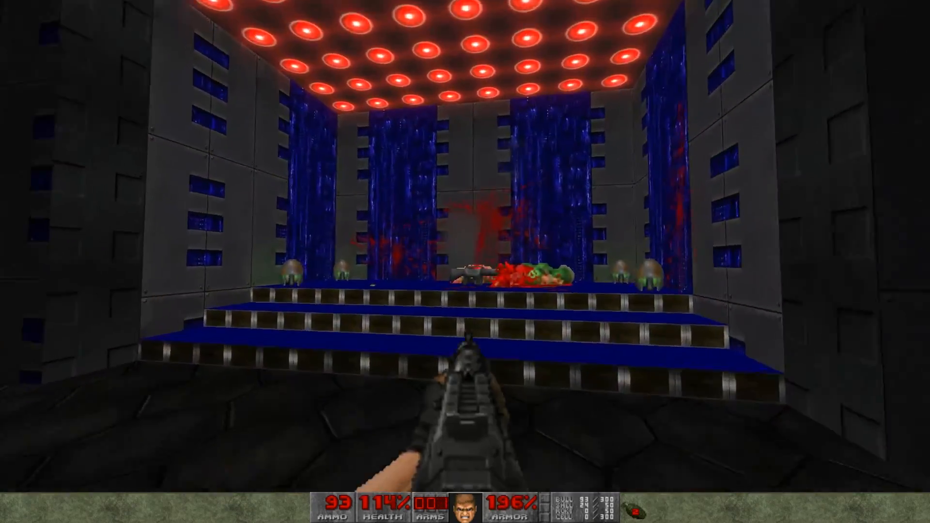
pyautogui.press('w')
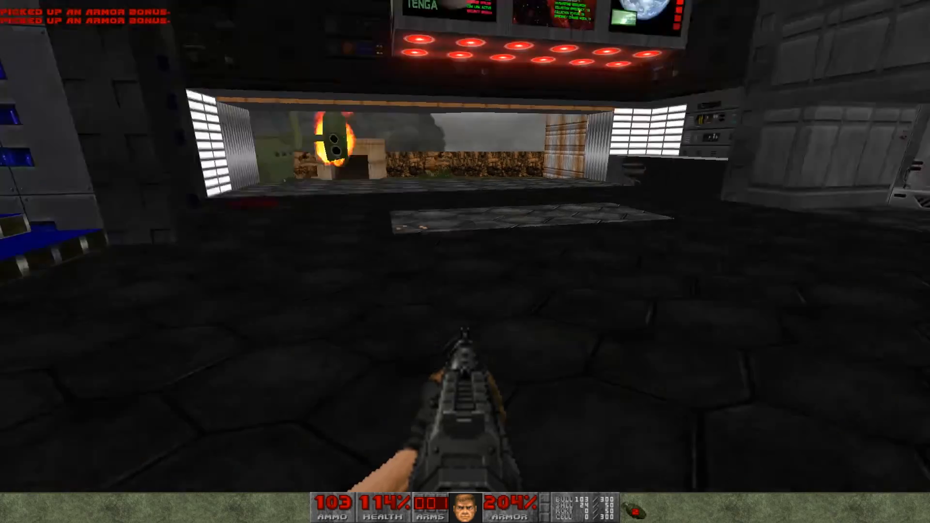
# - Explore the outdoor area with the green acid pool and burning dropship, and return to the dark computer room
pyautogui.press('w')
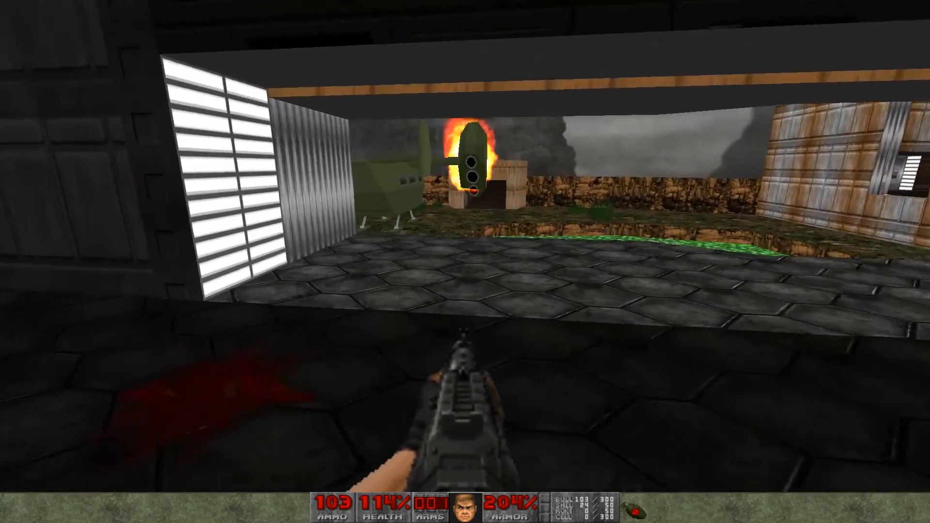
pyautogui.press('w')
pyautogui.press('d')
pyautogui.press('a')
pyautogui.press('w')
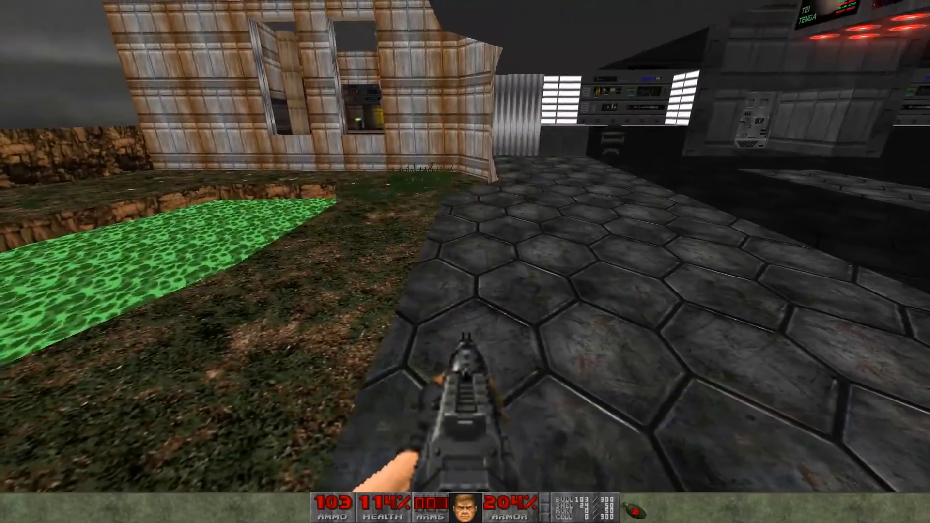
pyautogui.press('w')
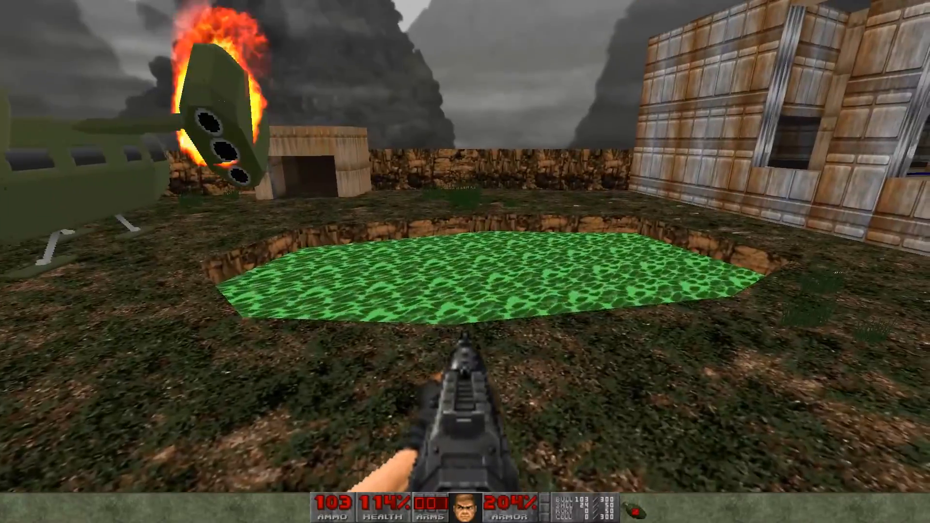
pyautogui.press('w')
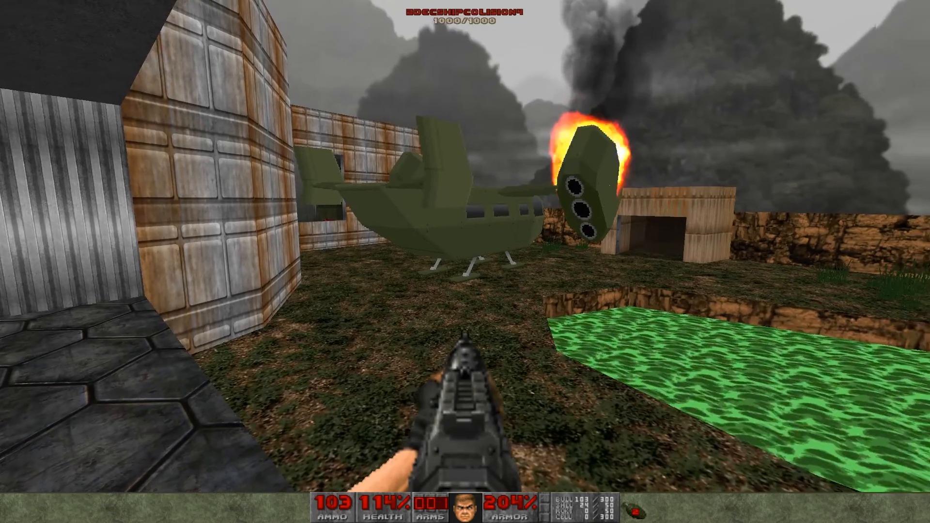
pyautogui.press('w')
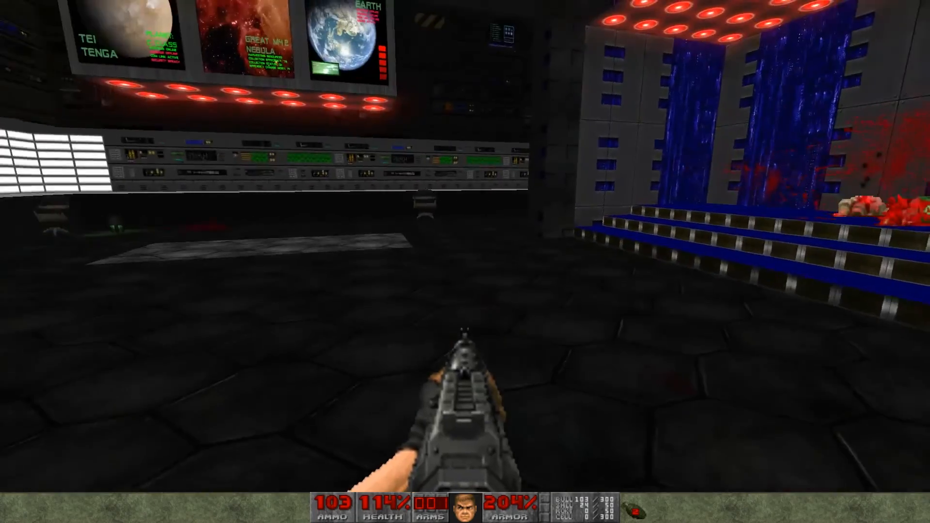
# - Quit Brutal Doom to the desktop and close the gzdoom-bin-3-5-1-x64 folder window
pyautogui.press('Escape')
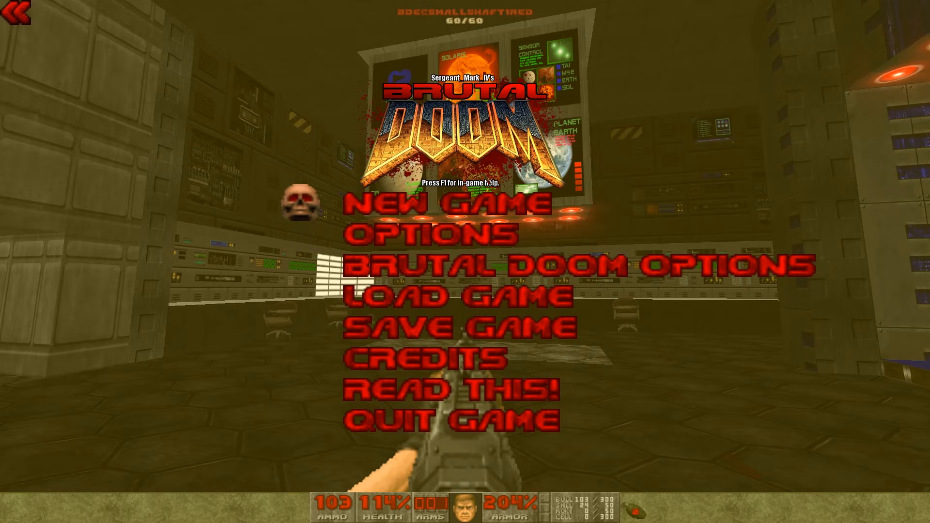
pyautogui.press('Return')
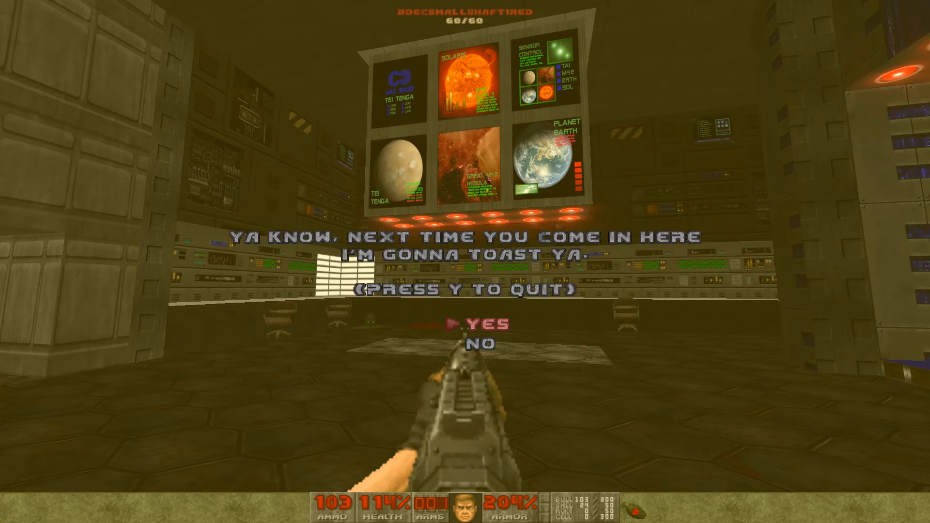
pyautogui.press('Return')
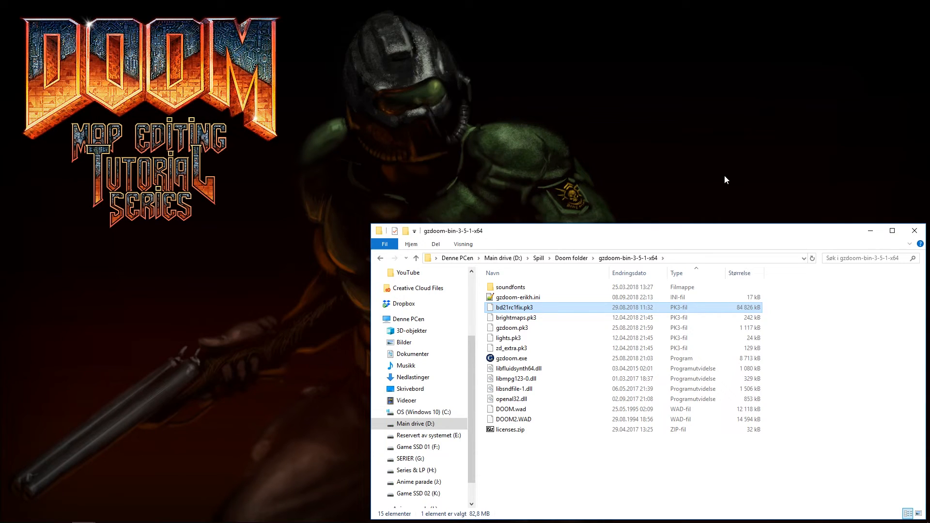
pyautogui.click(914, 231)
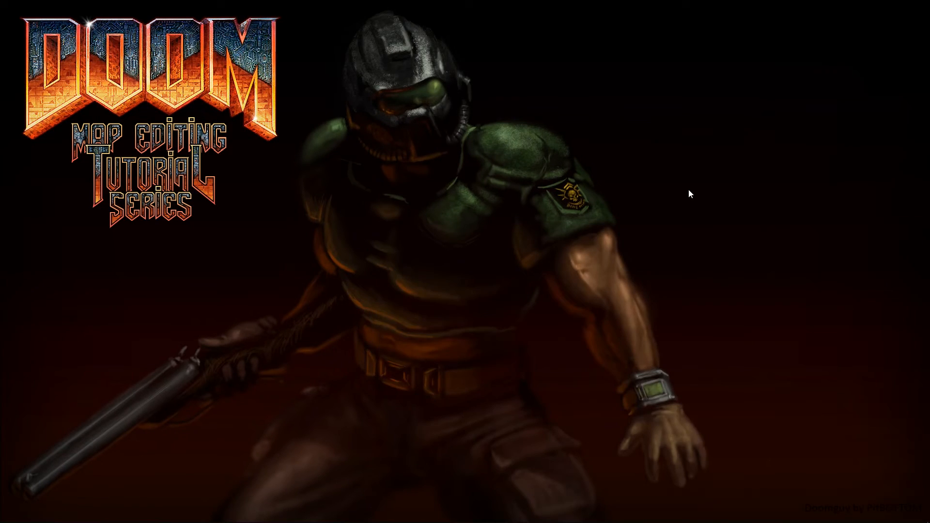